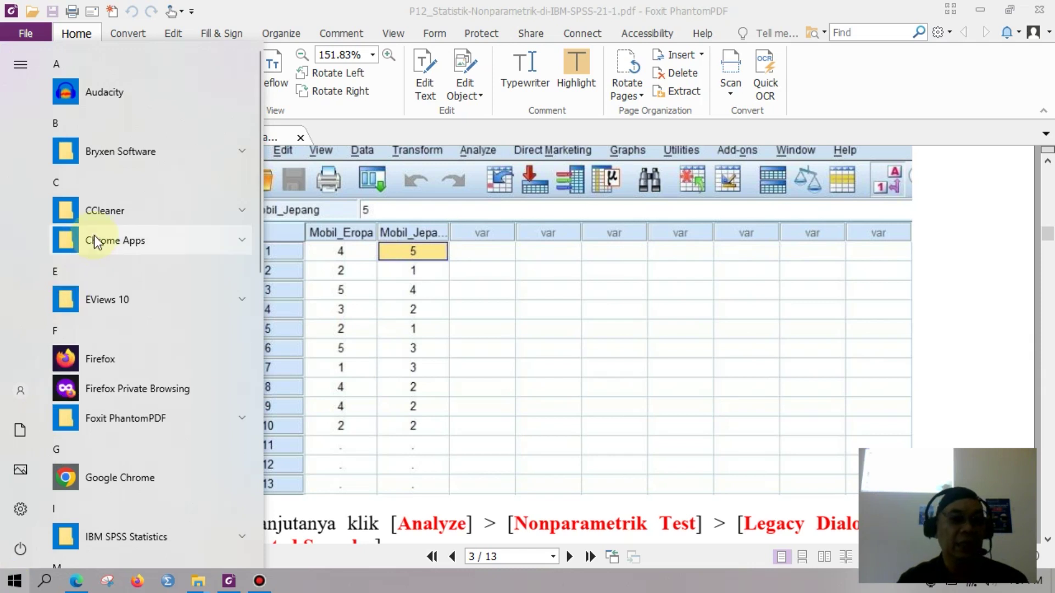
- Run SPSS 15.0 for Windows Evaluation as administrator and dismiss the licence warning
{"action": "scroll", "coordinate": [103, 254], "scroll_direction": "down", "scroll_amount": 2}
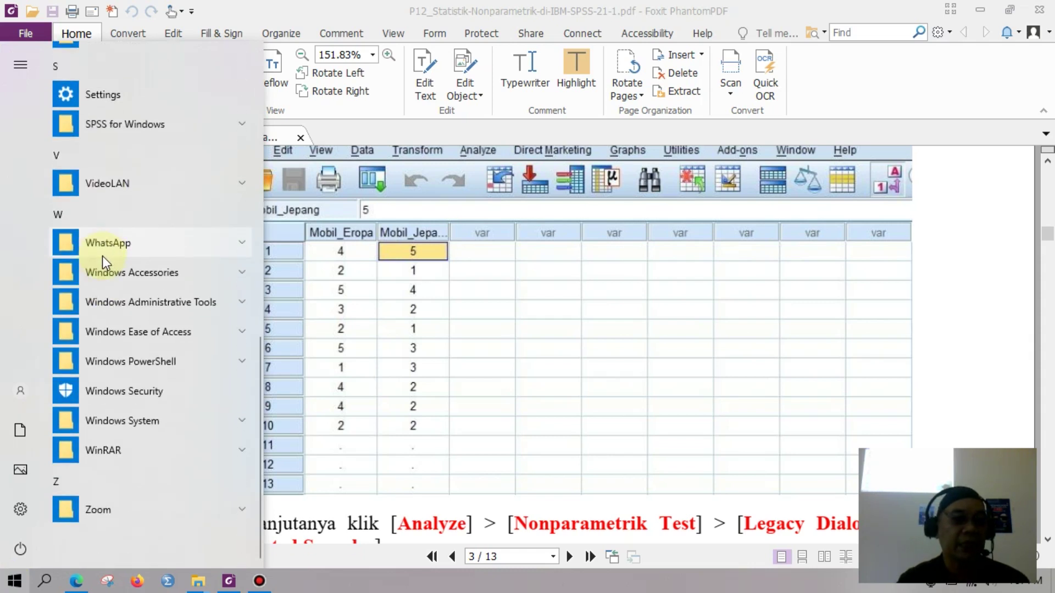
{"action": "scroll", "coordinate": [137, 440], "scroll_direction": "up", "scroll_amount": 3}
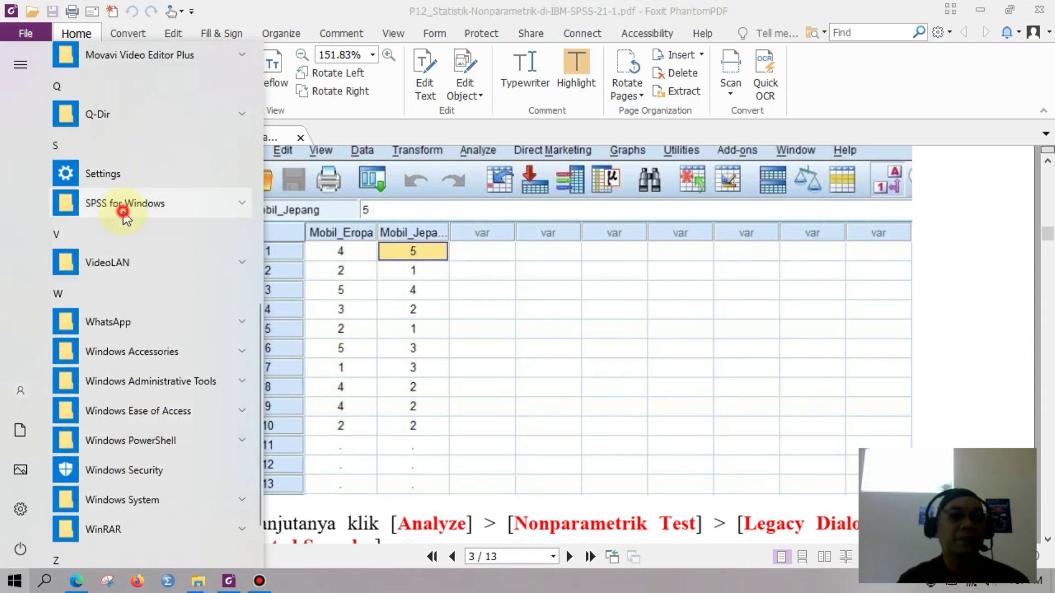
{"action": "left_click", "coordinate": [123, 209]}
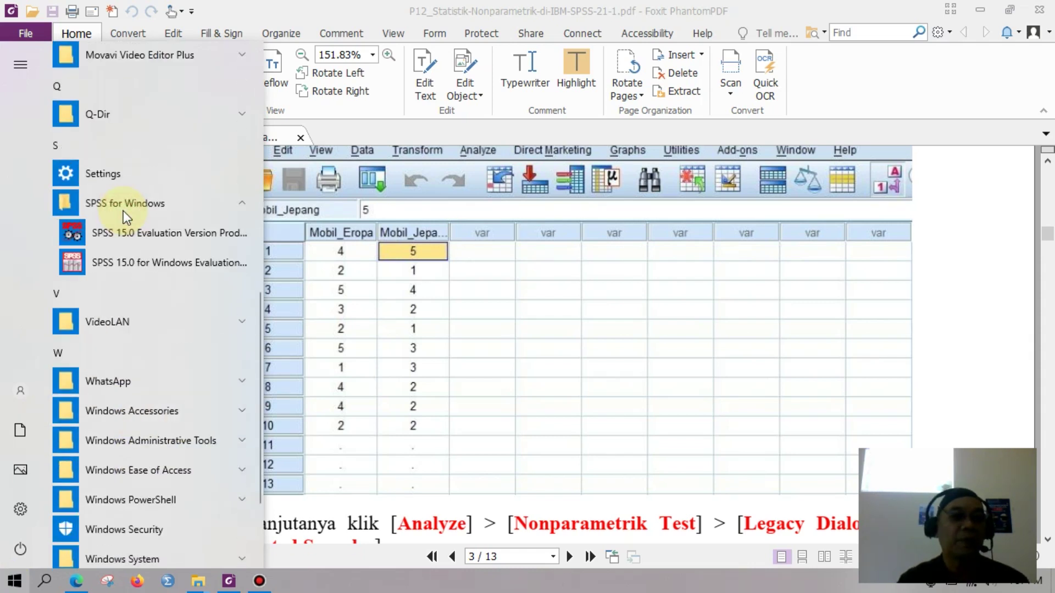
{"action": "right_click", "coordinate": [132, 263]}
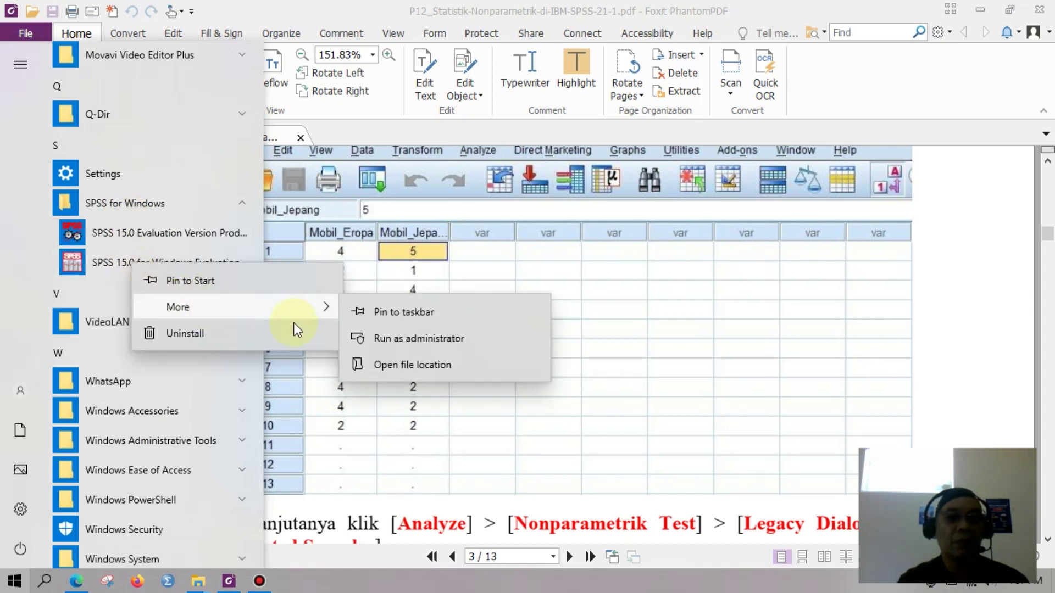
{"action": "mouse_move", "coordinate": [259, 318]}
{"action": "left_click", "coordinate": [388, 337]}
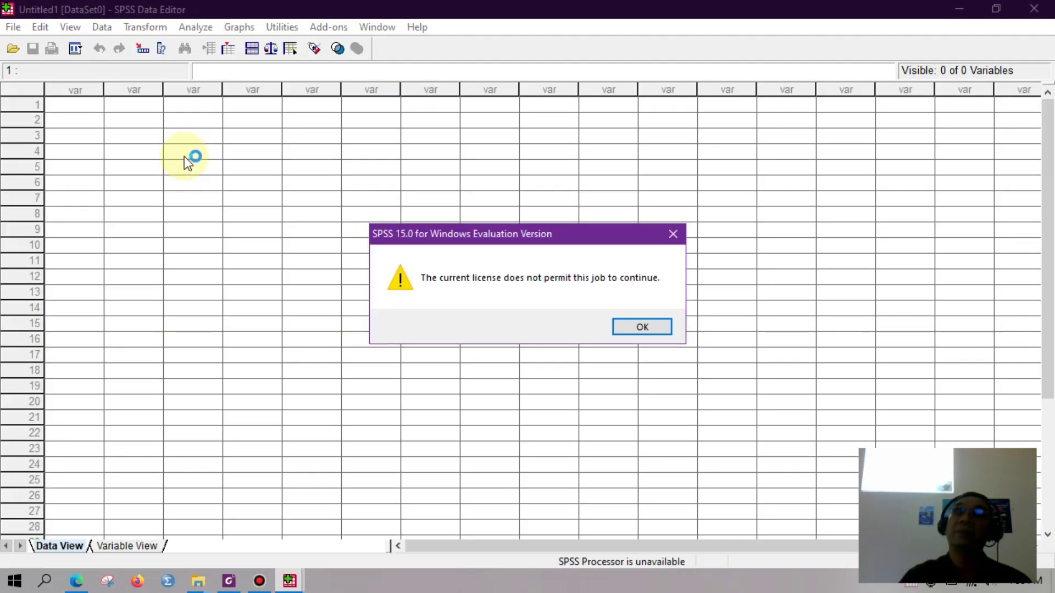
{"action": "left_click", "coordinate": [662, 333]}
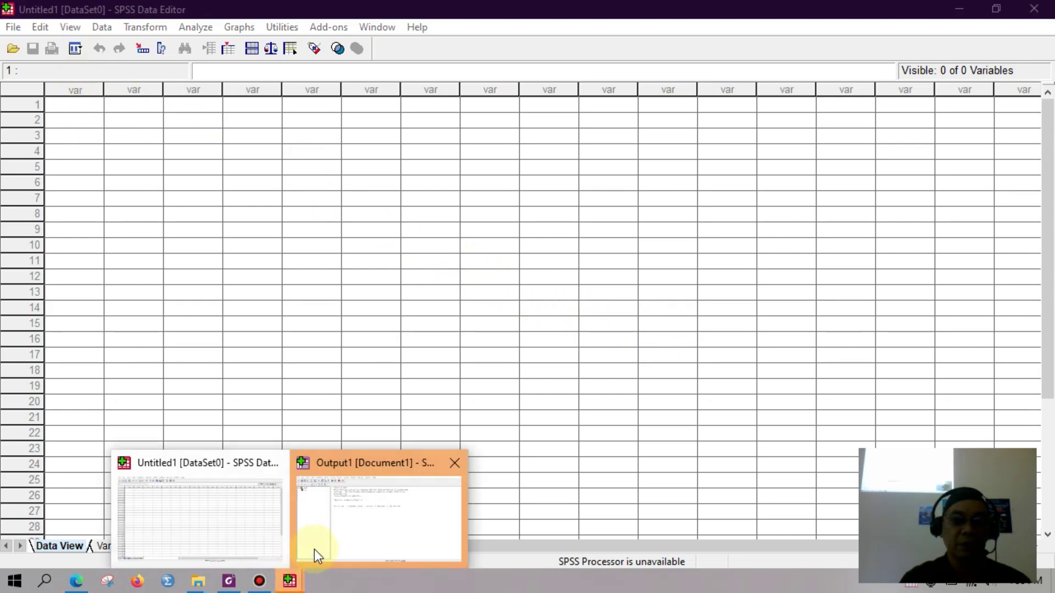
- Check the Output1 viewer window and return to the empty Untitled1 data editor
{"action": "left_click", "coordinate": [335, 539]}
{"action": "mouse_move", "coordinate": [302, 584]}
{"action": "left_click", "coordinate": [247, 522]}
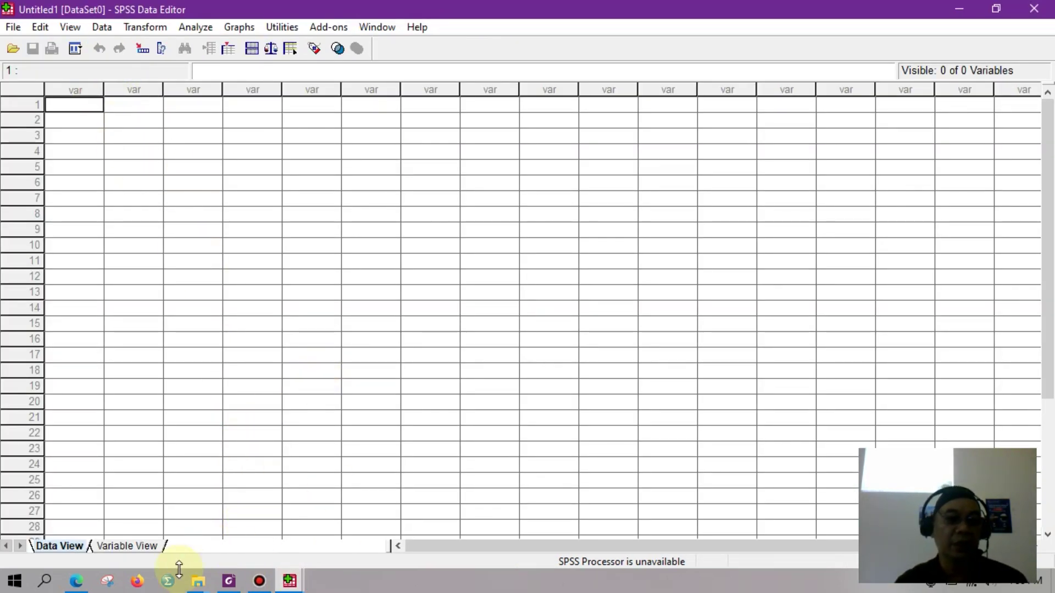
- Place the SPSS data editor and the nonparametric statistics PDF side by side, with the PDF at its car comfort example table
{"action": "left_click", "coordinate": [228, 580]}
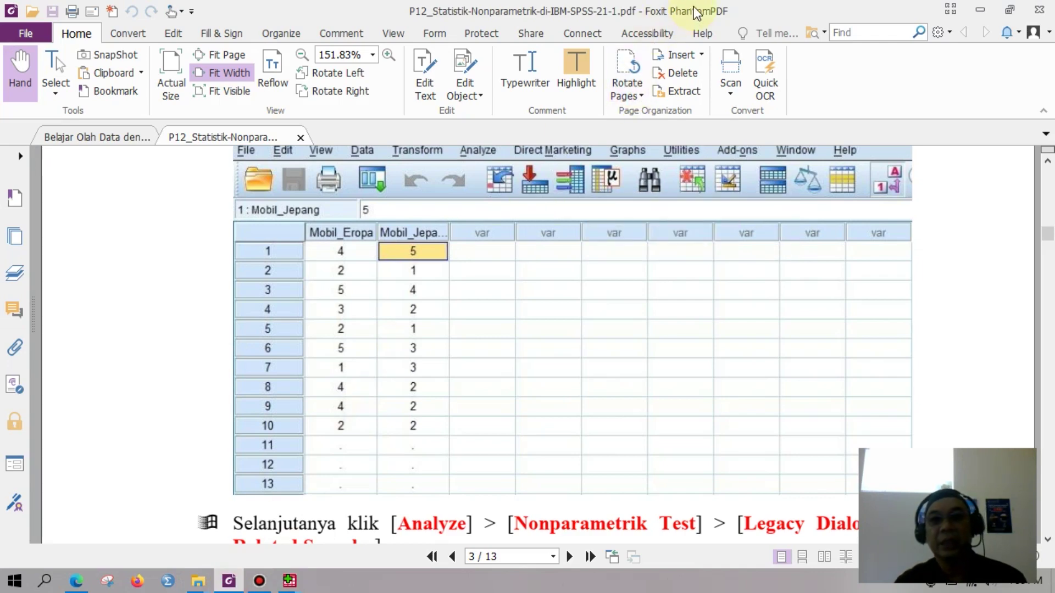
{"action": "key", "text": "super+Right"}
{"action": "left_click", "coordinate": [150, 99]}
{"action": "left_click", "coordinate": [338, 6]}
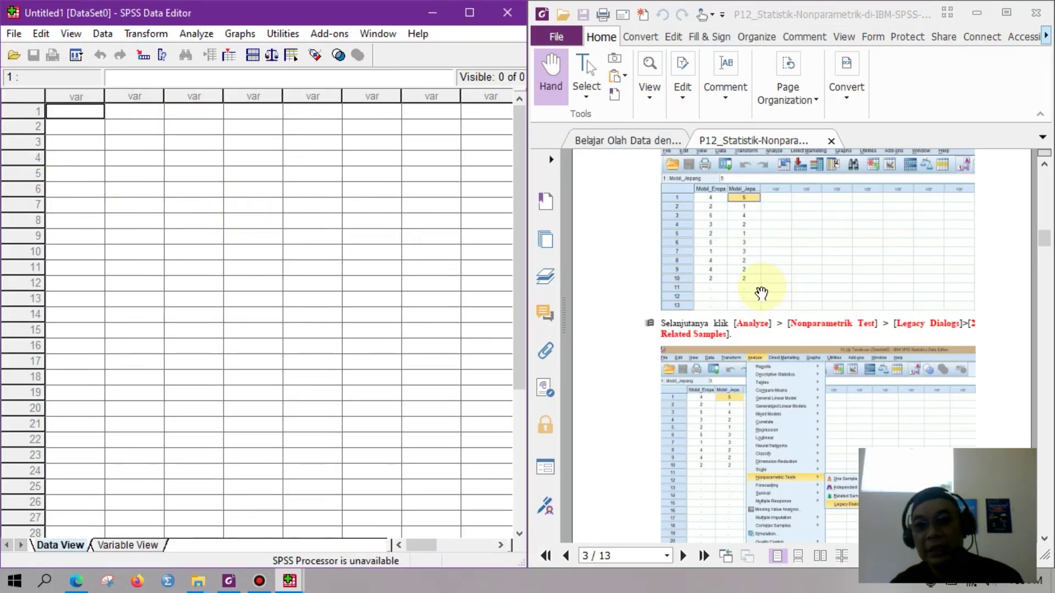
{"action": "scroll", "coordinate": [760, 290], "scroll_direction": "up", "scroll_amount": 8}
{"action": "scroll", "coordinate": [760, 290], "scroll_direction": "up", "scroll_amount": 4}
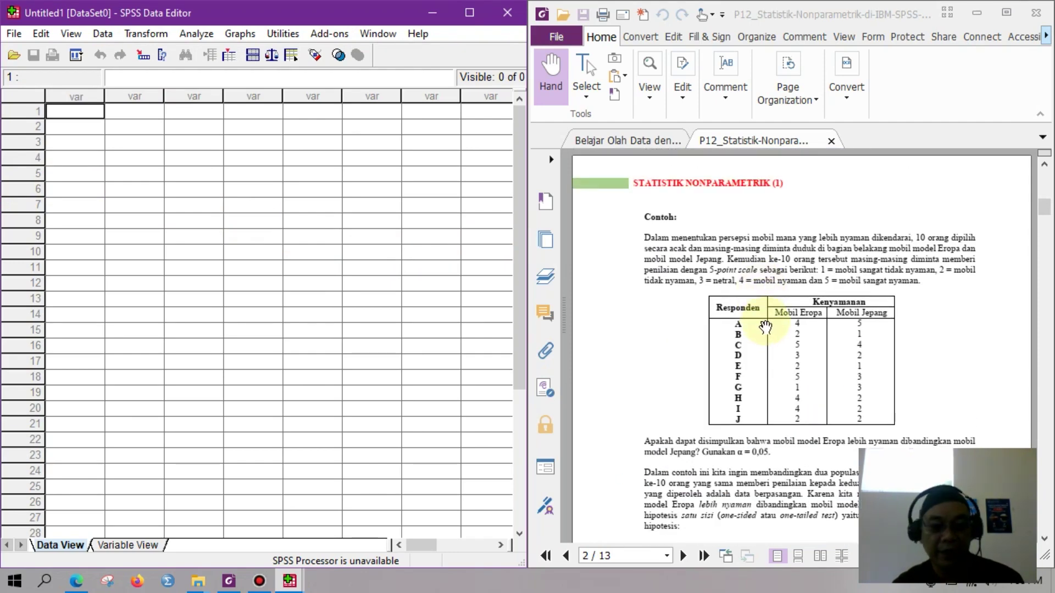
{"action": "scroll", "coordinate": [766, 327], "scroll_direction": "up", "scroll_amount": 2}
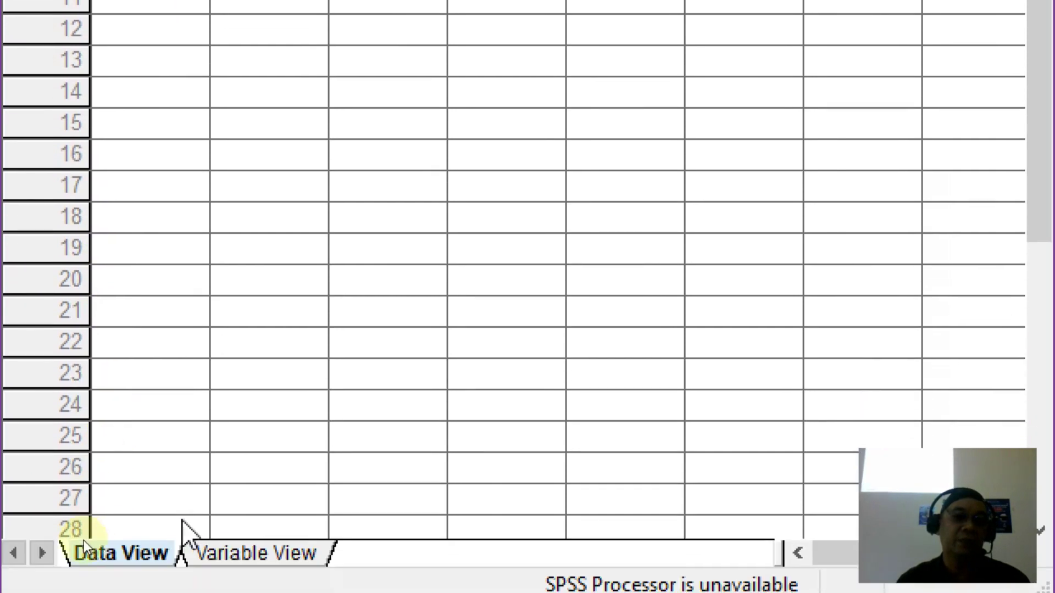
- Define two numeric variables named Eropa and Jepang in the data set
{"action": "left_click", "coordinate": [254, 557]}
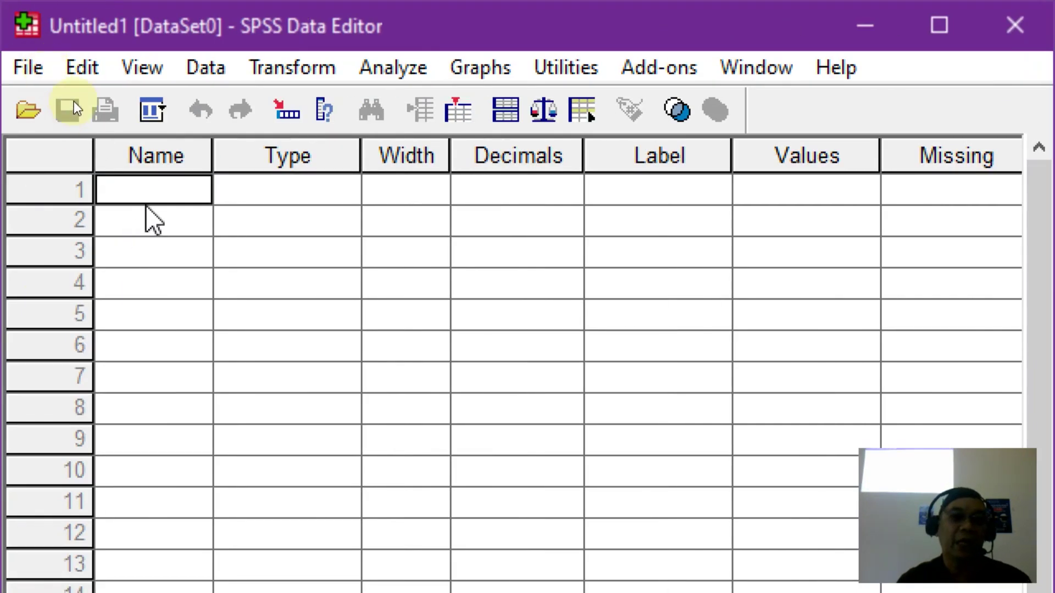
{"action": "type", "text": "Eropa"}
{"action": "key", "text": "Tab"}
{"action": "left_click", "coordinate": [141, 226]}
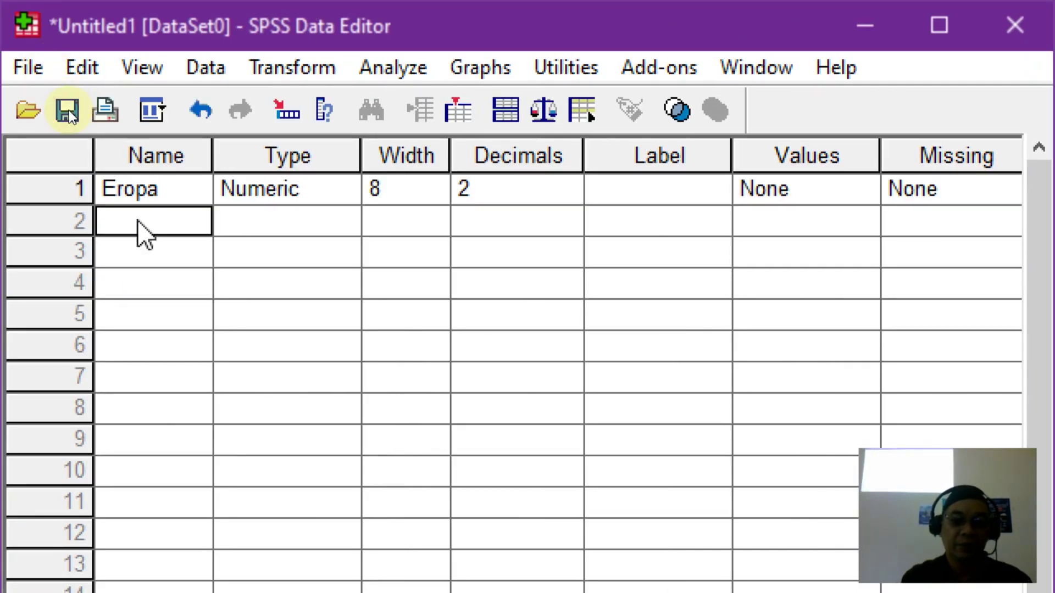
{"action": "type", "text": "Jepang"}
{"action": "key", "text": "Tab"}
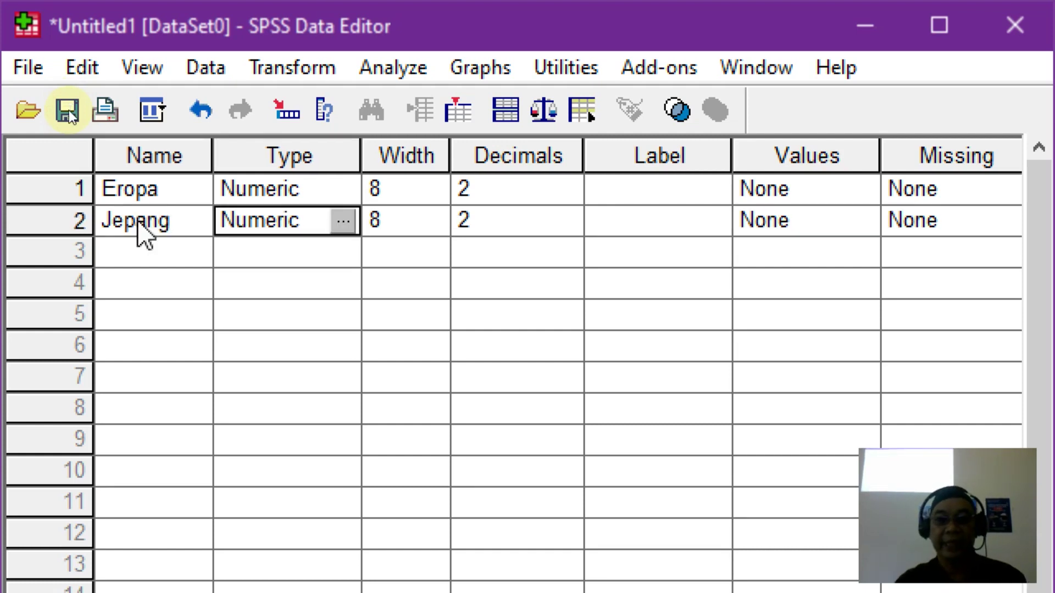
- Set the decimals of both the Eropa and Jepang variables to 0
{"action": "left_click", "coordinate": [350, 198]}
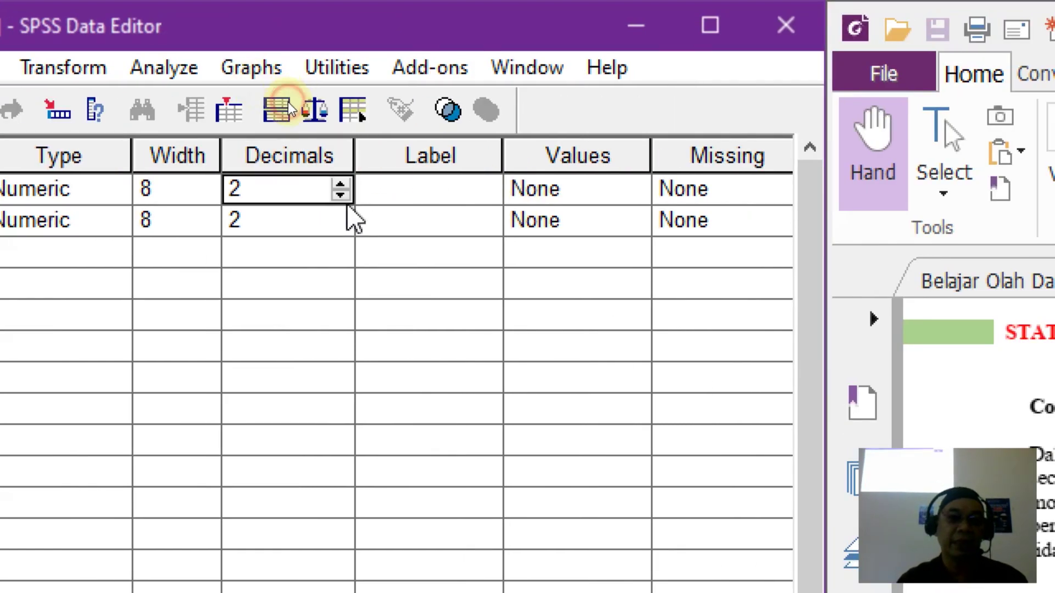
{"action": "left_click", "coordinate": [340, 195]}
{"action": "left_click", "coordinate": [340, 195]}
{"action": "left_click", "coordinate": [337, 223]}
{"action": "left_click", "coordinate": [340, 225]}
{"action": "left_click", "coordinate": [340, 225]}
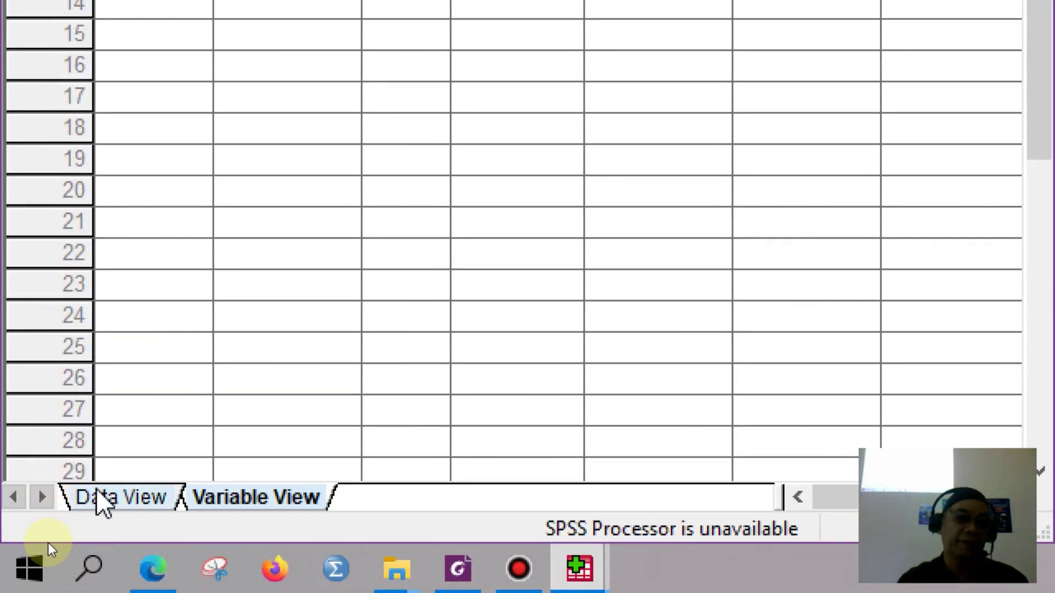
- Enter the ten Mobil Eropa ratings in rows 1–10 of the Eropa column: 4, 2, 5, 3, 2, 5, 1, 4, 4, 2
{"action": "left_click", "coordinate": [102, 498]}
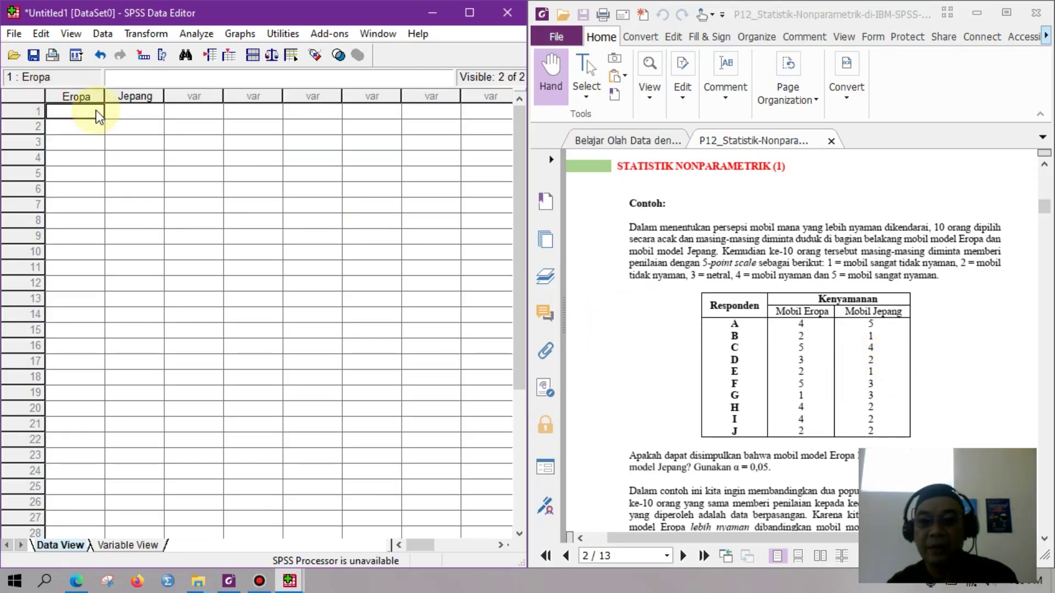
{"action": "type", "text": "4"}
{"action": "key", "text": "Return"}
{"action": "type", "text": "2"}
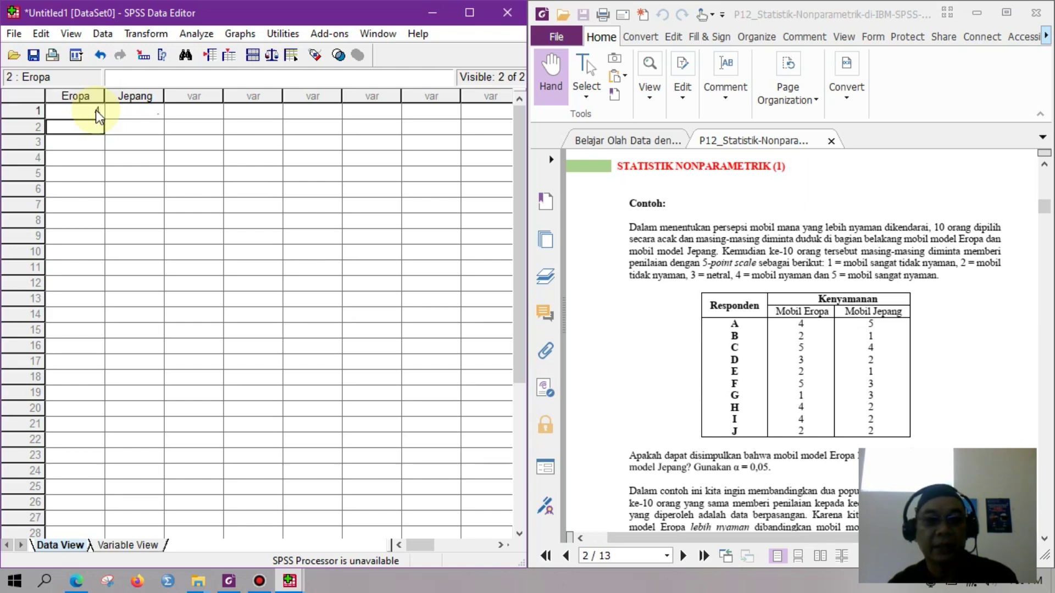
{"action": "key", "text": "Return"}
{"action": "type", "text": "5"}
{"action": "key", "text": "Return"}
{"action": "type", "text": "3"}
{"action": "key", "text": "Return"}
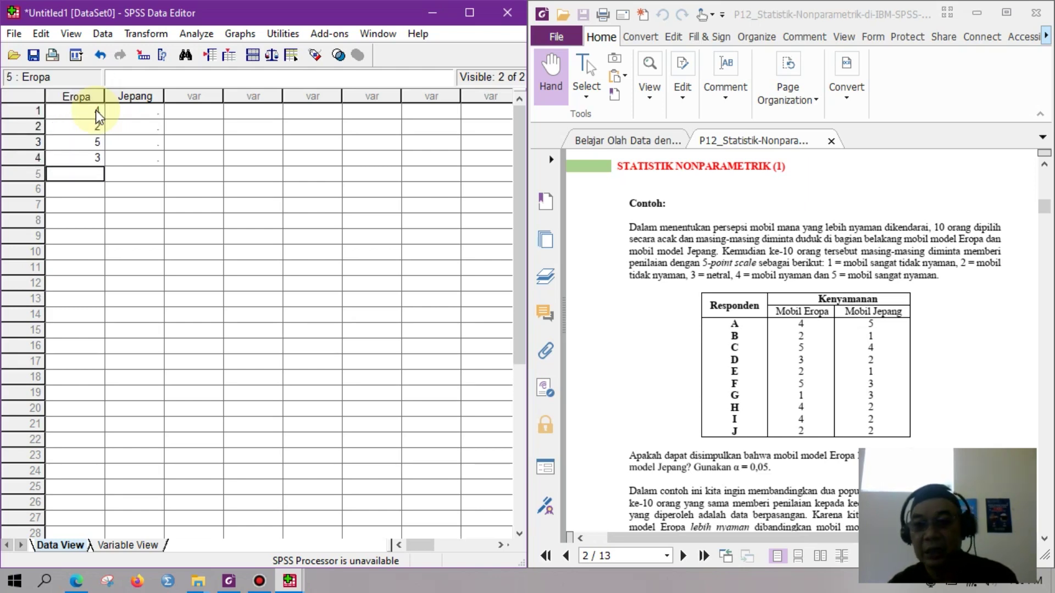
{"action": "type", "text": "2"}
{"action": "key", "text": "Return"}
{"action": "type", "text": "5"}
{"action": "key", "text": "Return"}
{"action": "type", "text": "1"}
{"action": "key", "text": "Return"}
{"action": "type", "text": "4"}
{"action": "key", "text": "Return"}
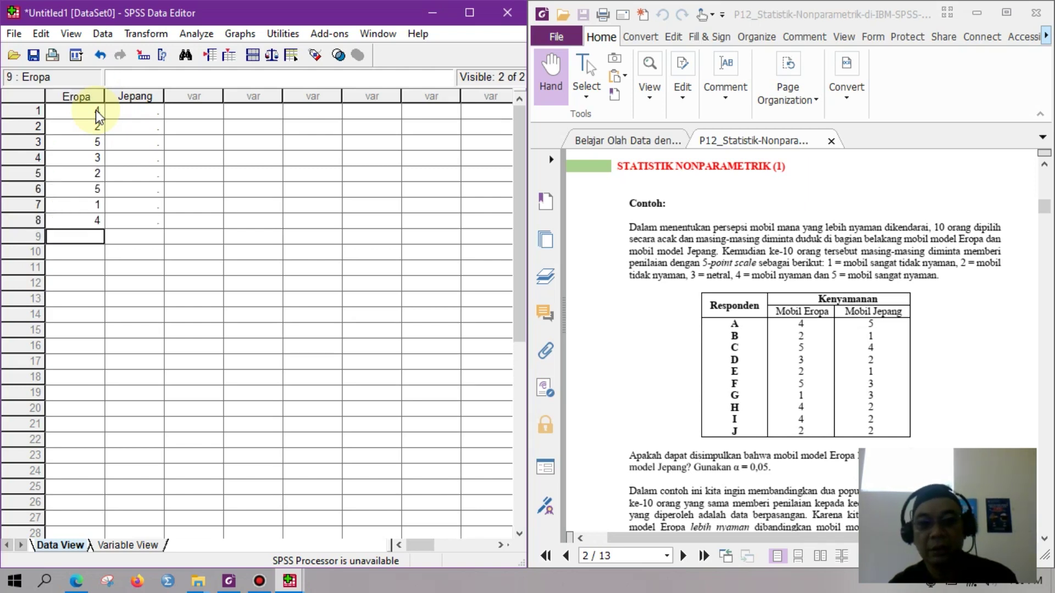
{"action": "type", "text": "4"}
{"action": "key", "text": "Return"}
{"action": "type", "text": "2"}
{"action": "key", "text": "Return"}
{"action": "left_click", "coordinate": [159, 113]}
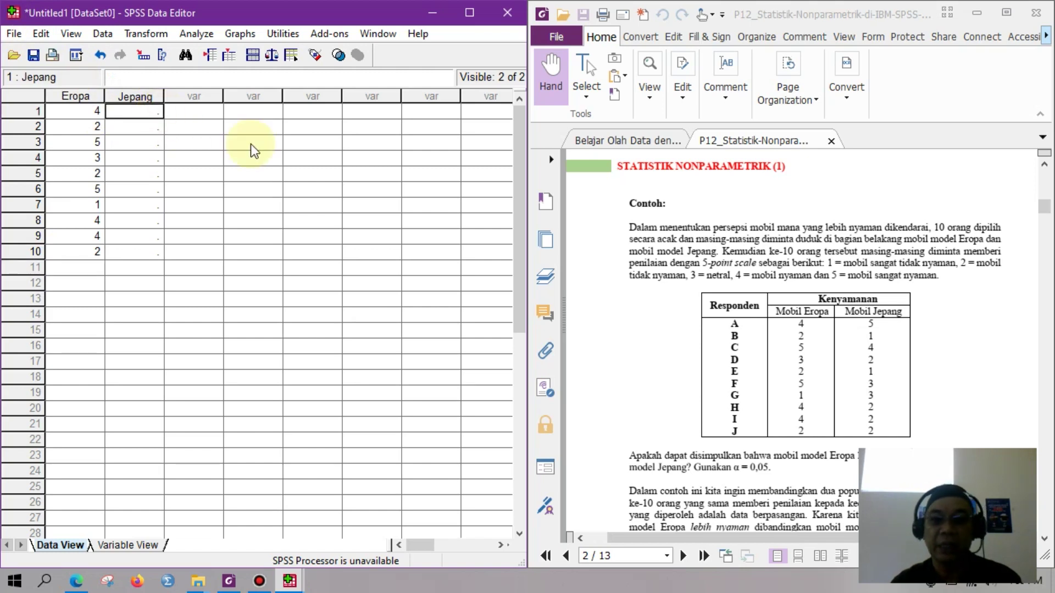
{"action": "key", "text": "Down"}
{"action": "key", "text": "Down"}
{"action": "key", "text": "Down"}
{"action": "key", "text": "Down"}
{"action": "key", "text": "Down"}
{"action": "key", "text": "Down"}
{"action": "key", "text": "Down"}
{"action": "key", "text": "Down"}
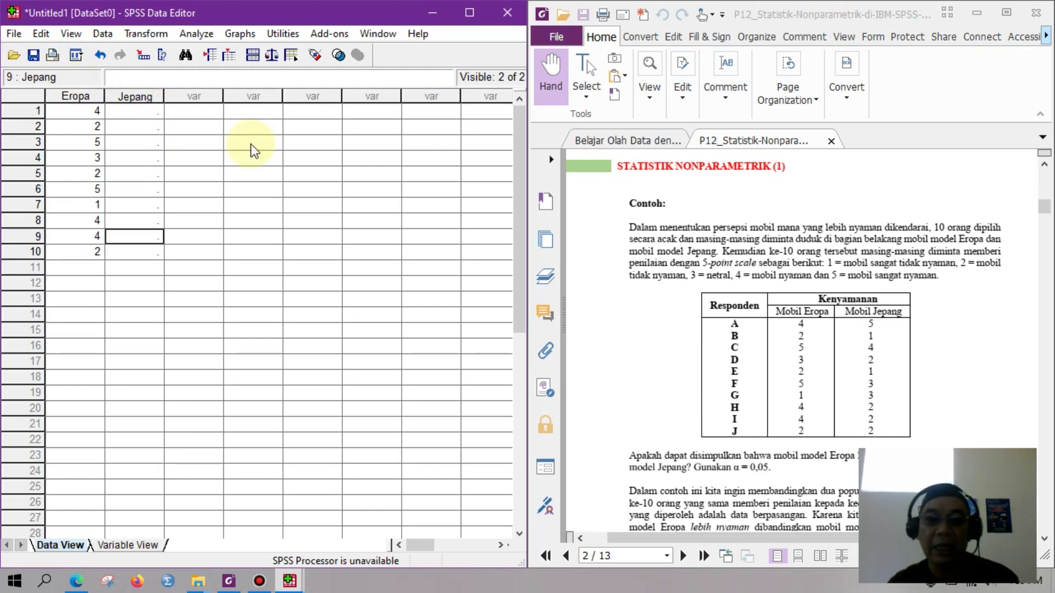
- Enter the ten Mobil Jepang ratings in rows 1–10 of the Jepang column: 5, 1, 4, 2, 1, 3, 3, 2, 2, 2
{"action": "left_click", "coordinate": [152, 117]}
{"action": "type", "text": "5"}
{"action": "key", "text": "Return"}
{"action": "type", "text": "1"}
{"action": "key", "text": "Return"}
{"action": "type", "text": "4"}
{"action": "key", "text": "Return"}
{"action": "type", "text": "2"}
{"action": "key", "text": "Return"}
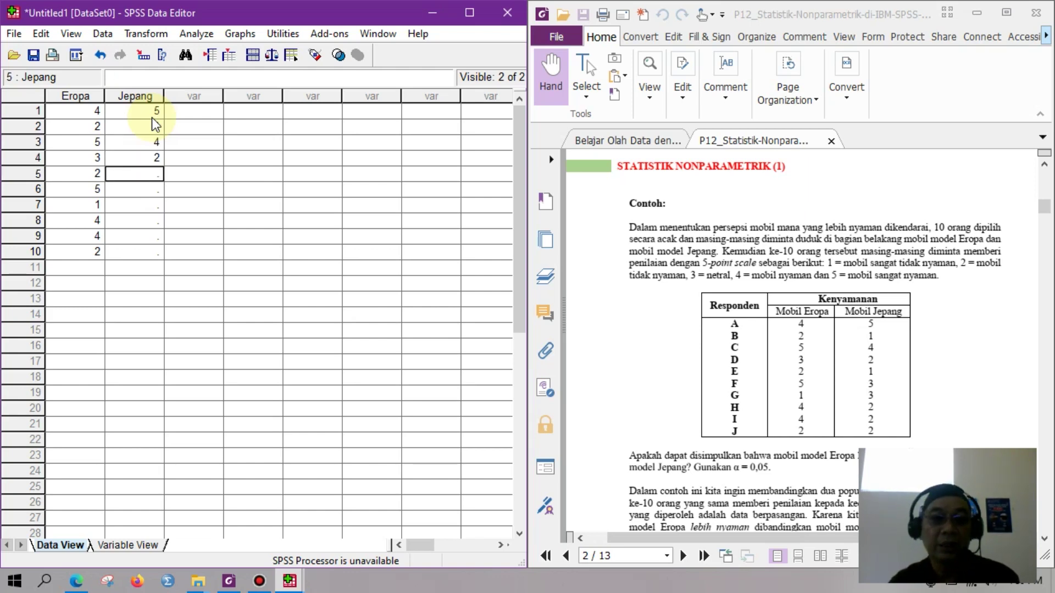
{"action": "type", "text": "3"}
{"action": "key", "text": "Return"}
{"action": "type", "text": "3"}
{"action": "key", "text": "Return"}
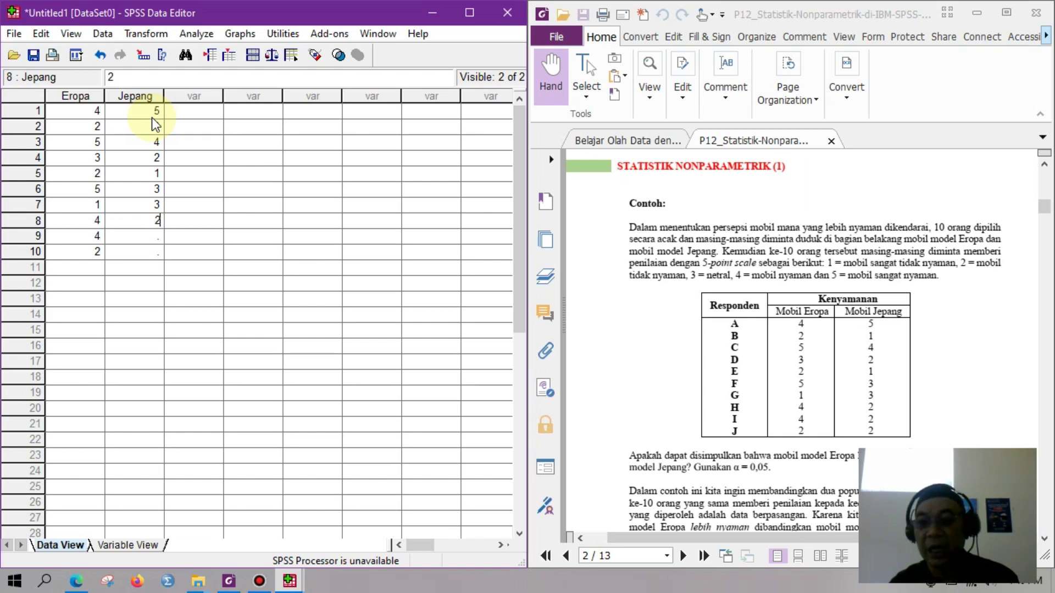
{"action": "type", "text": "2"}
{"action": "key", "text": "Return"}
{"action": "type", "text": "2"}
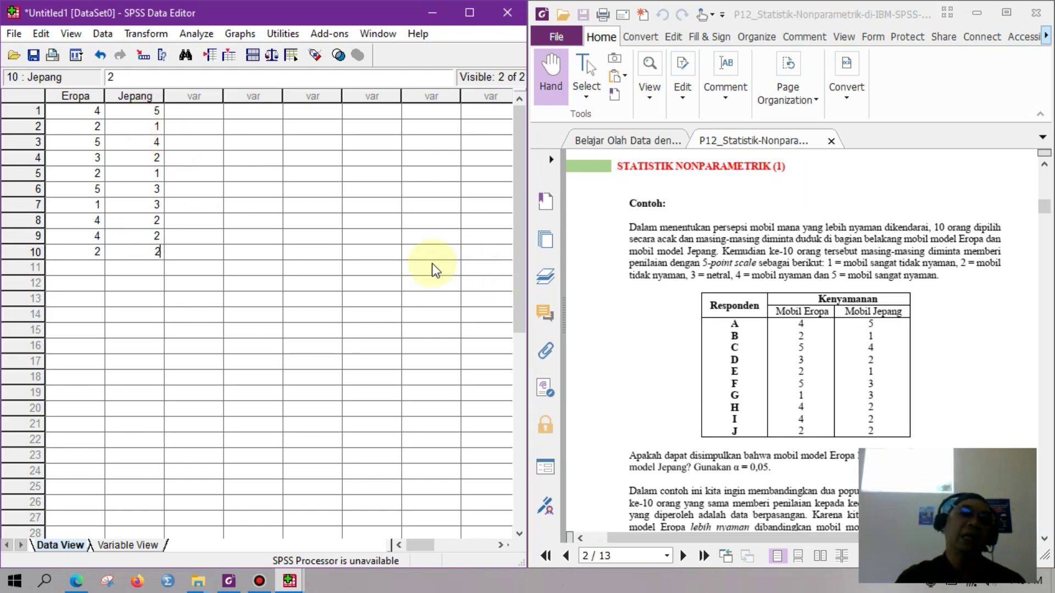
{"action": "left_click", "coordinate": [429, 222]}
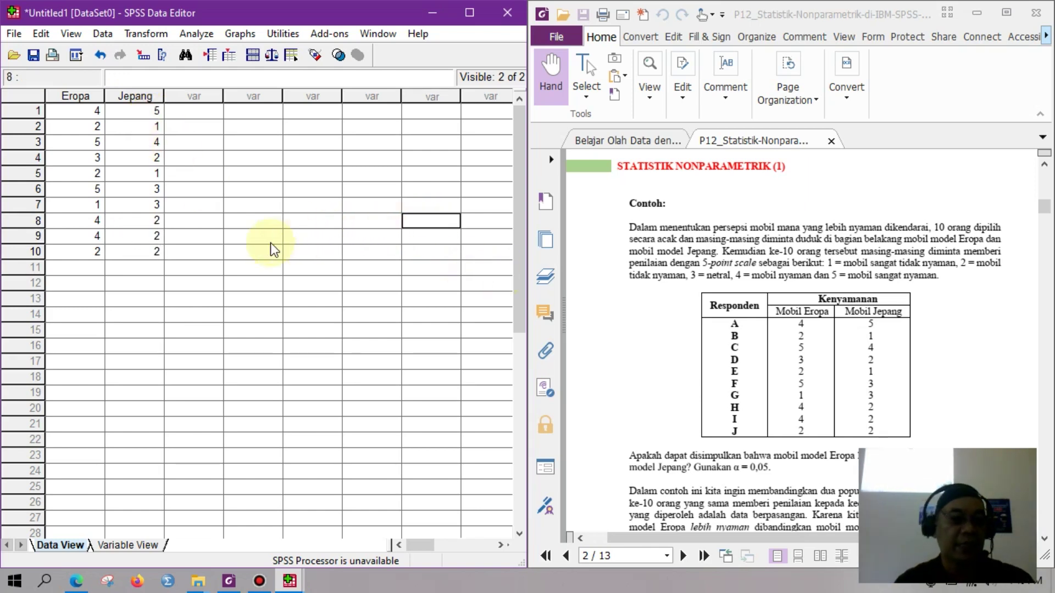
- Look for the Nonparametric Tests procedure among the SPSS analysis commands, following the PDF's 2 Related Samples instruction
{"action": "scroll", "coordinate": [789, 316], "scroll_direction": "down", "scroll_amount": 3}
{"action": "scroll", "coordinate": [788, 316], "scroll_direction": "down", "scroll_amount": 10}
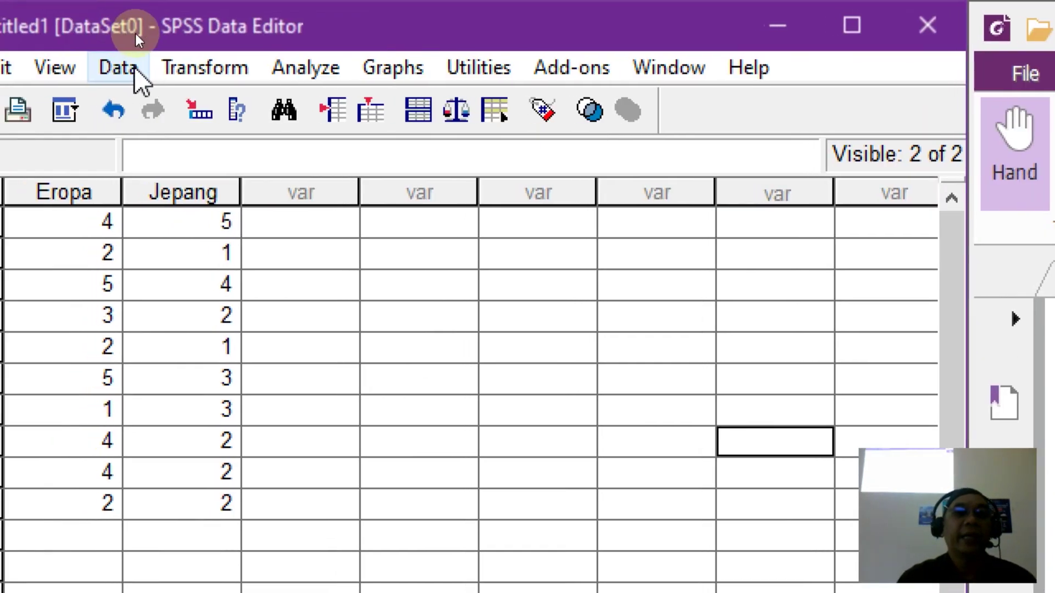
{"action": "left_click", "coordinate": [307, 70]}
{"action": "mouse_move", "coordinate": [329, 115]}
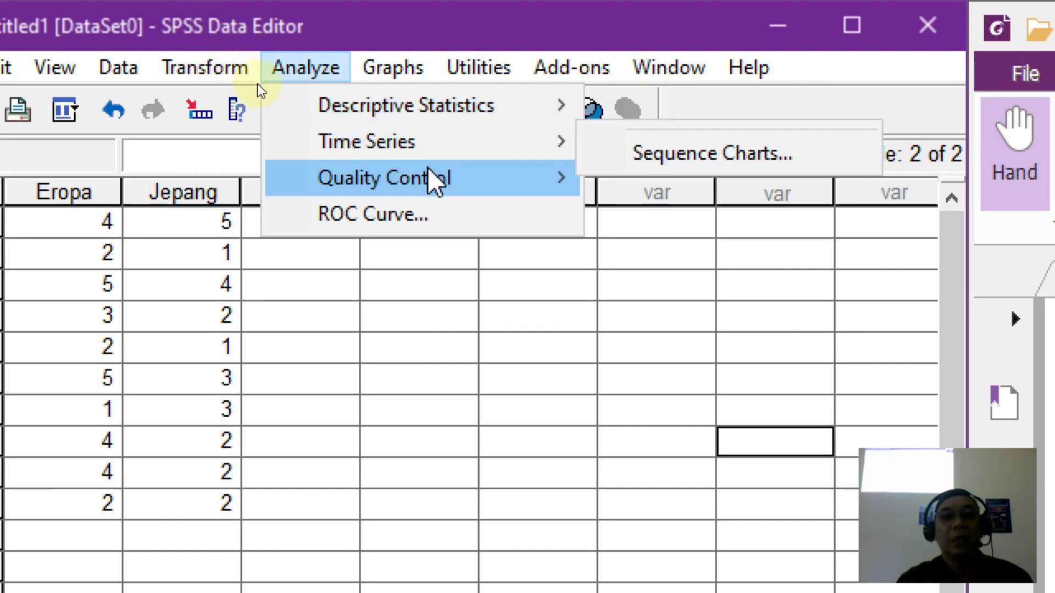
{"action": "left_click", "coordinate": [182, 23]}
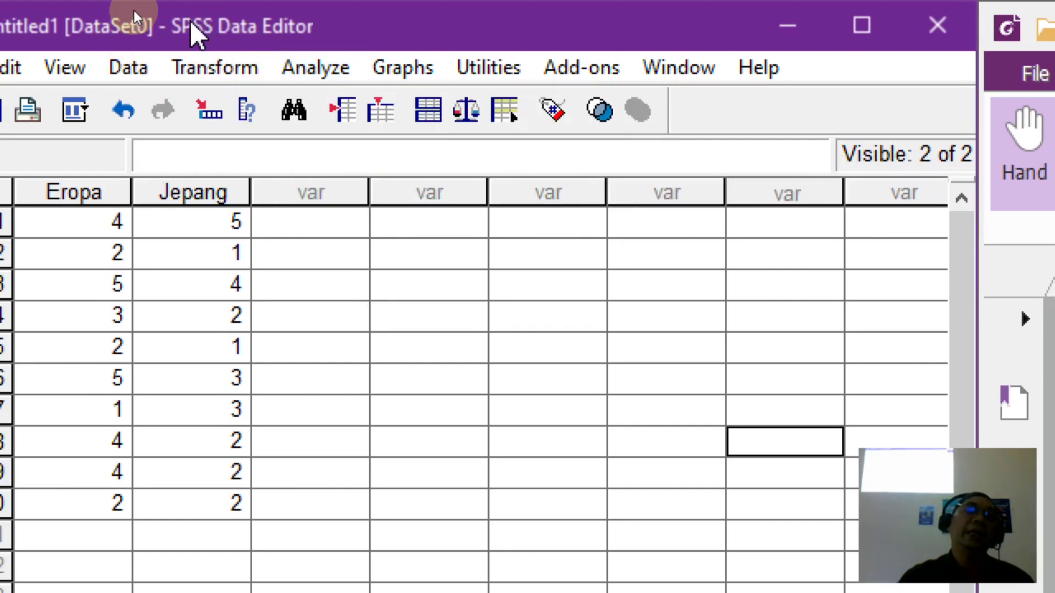
{"action": "left_click", "coordinate": [128, 67]}
{"action": "left_click", "coordinate": [316, 67]}
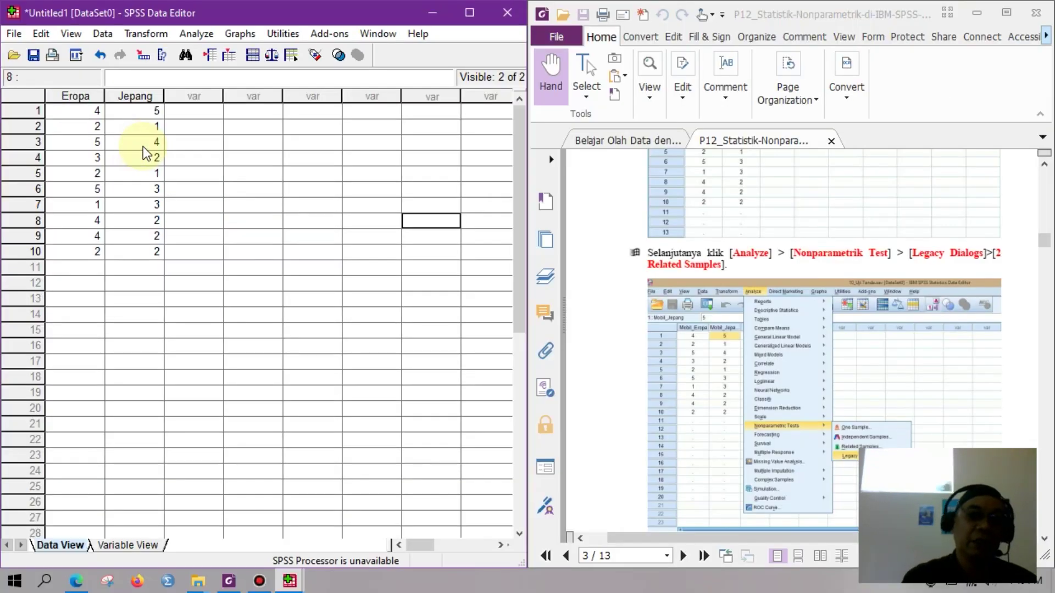
- Close the Output1 viewer without saving it and exit SPSS 15.0
{"action": "mouse_move", "coordinate": [290, 581]}
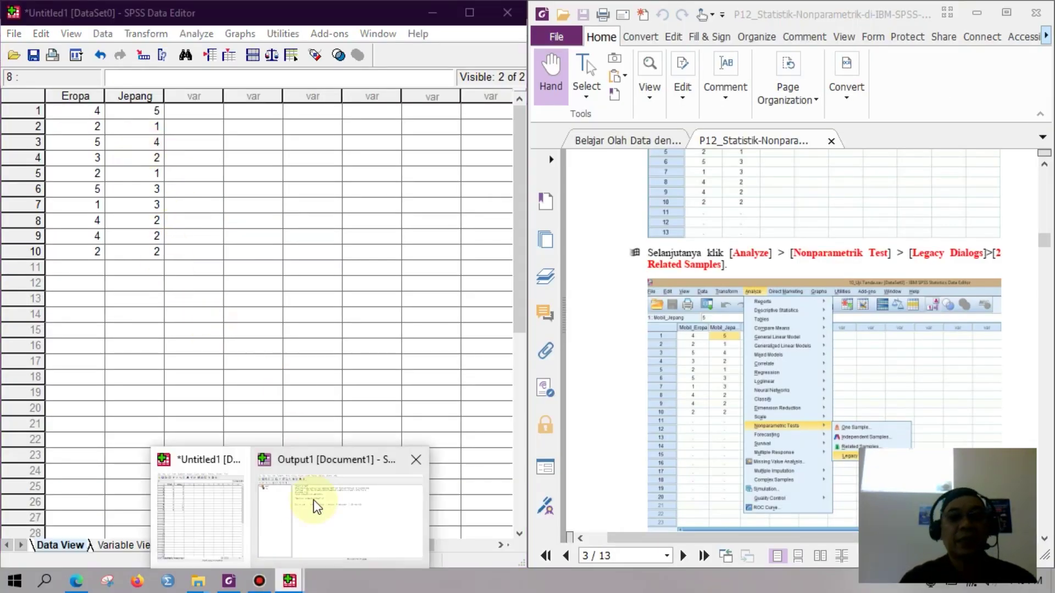
{"action": "left_click", "coordinate": [313, 501]}
{"action": "left_click", "coordinate": [1047, 13]}
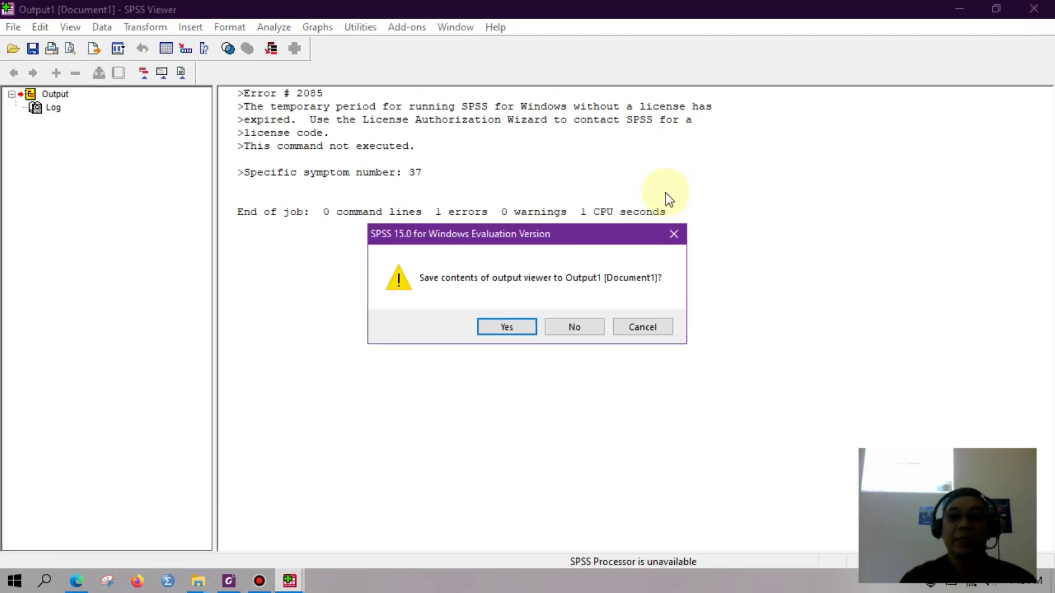
{"action": "left_click", "coordinate": [575, 327]}
{"action": "left_click", "coordinate": [508, 13]}
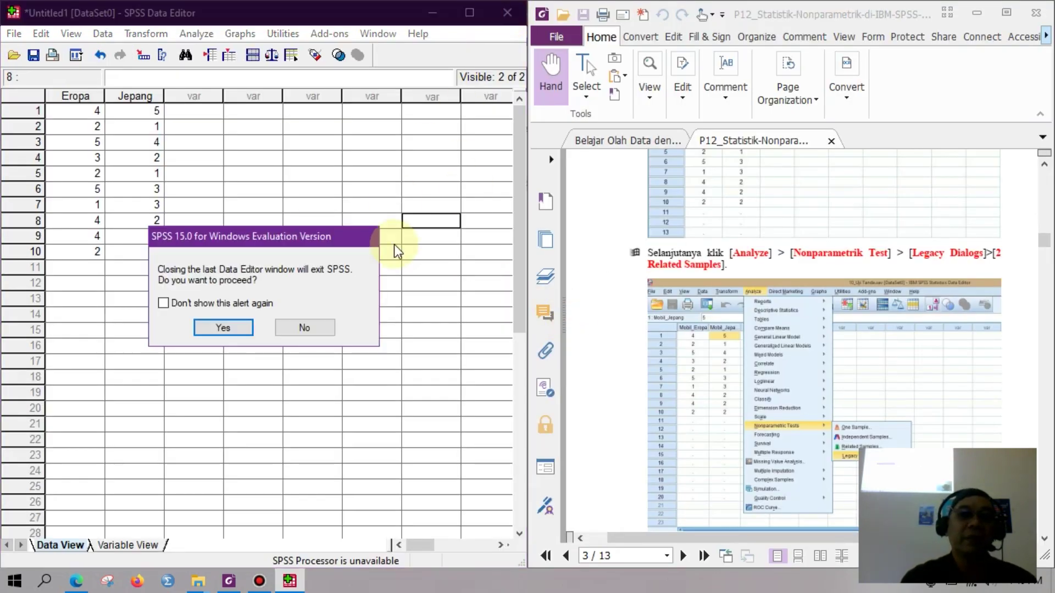
{"action": "left_click", "coordinate": [244, 327]}
{"action": "left_click", "coordinate": [283, 324]}
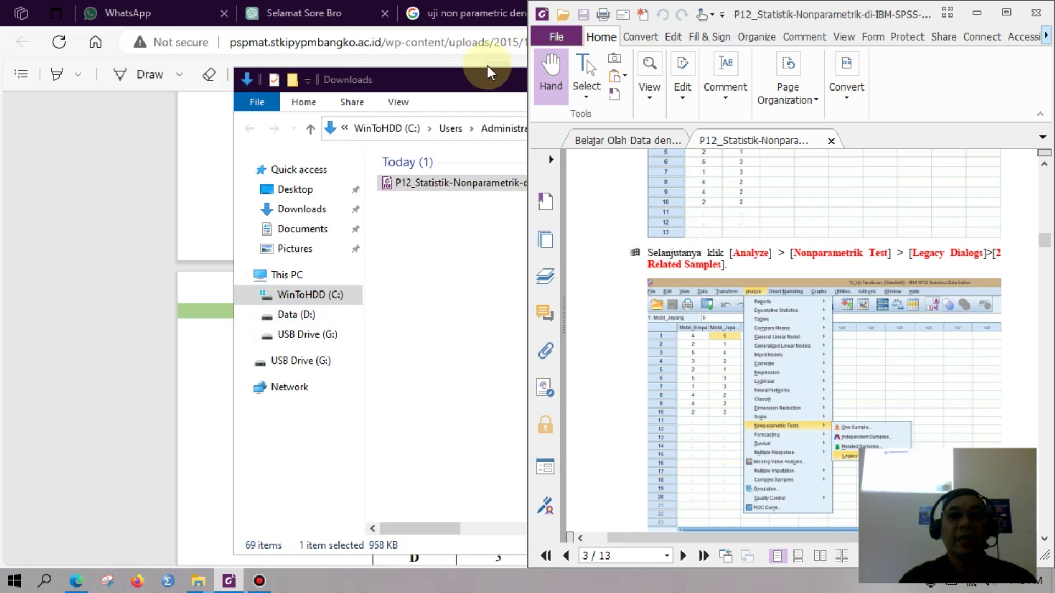
- Switch to File Explorer, enlarge its window and open the Data (D:) drive
{"action": "left_click", "coordinate": [482, 82]}
{"action": "left_click", "coordinate": [822, 77]}
{"action": "left_click", "coordinate": [79, 242]}
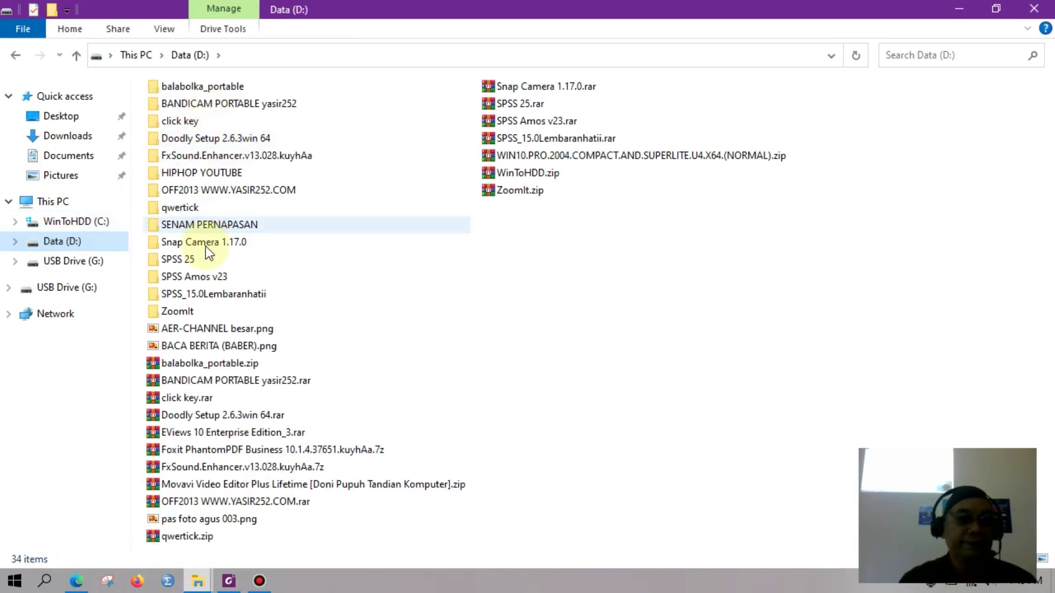
- Look inside the Crack folder of SPSS_15.0_Full.Crack on the Data (D:) drive and return to the SPSS_15.0Lembaranhatii folder
{"action": "double_click", "coordinate": [186, 297]}
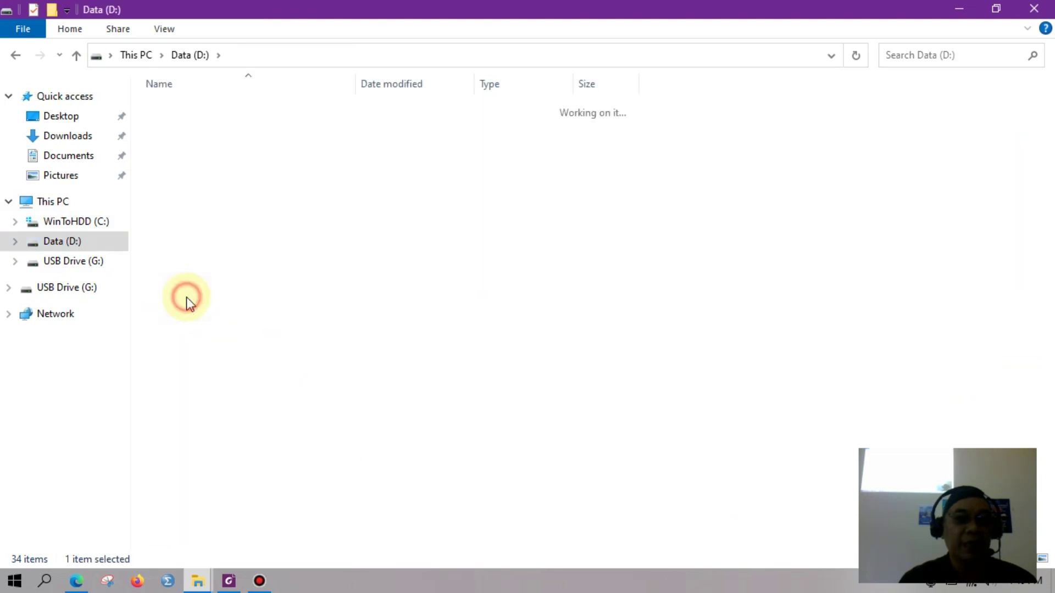
{"action": "double_click", "coordinate": [177, 111]}
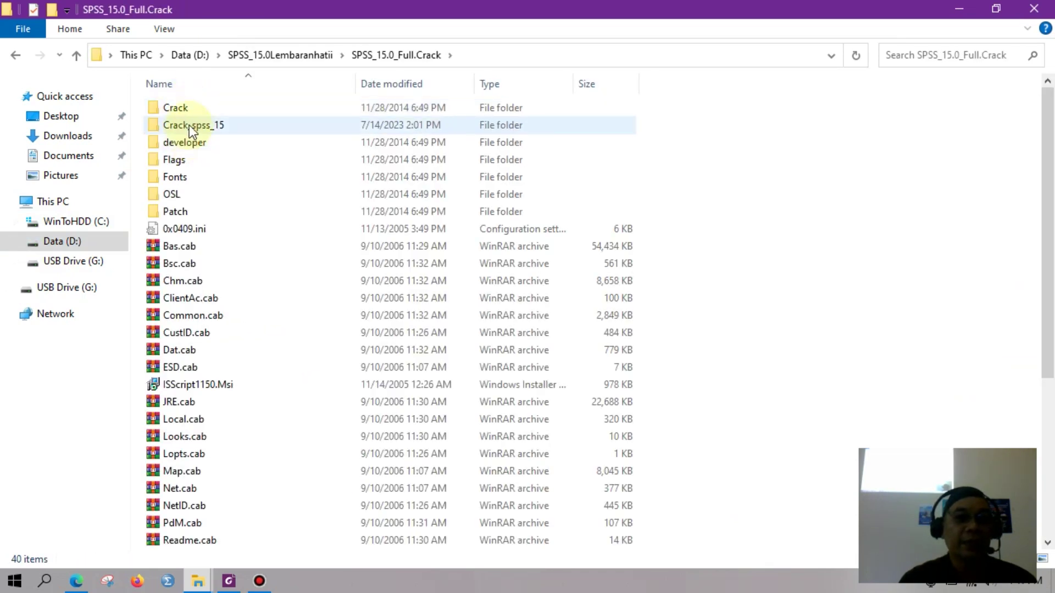
{"action": "double_click", "coordinate": [171, 108]}
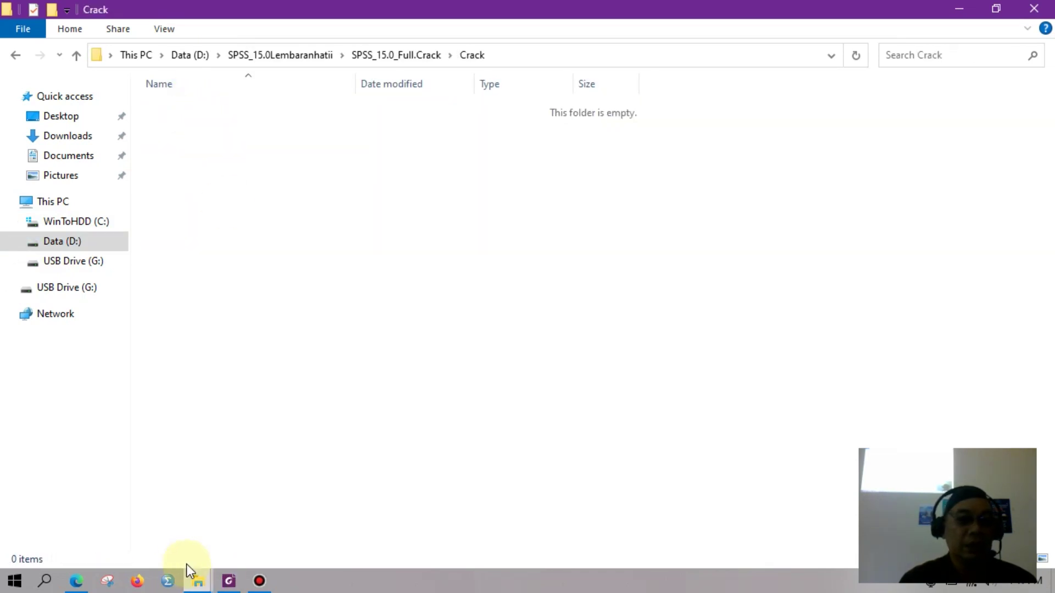
{"action": "left_click", "coordinate": [284, 55]}
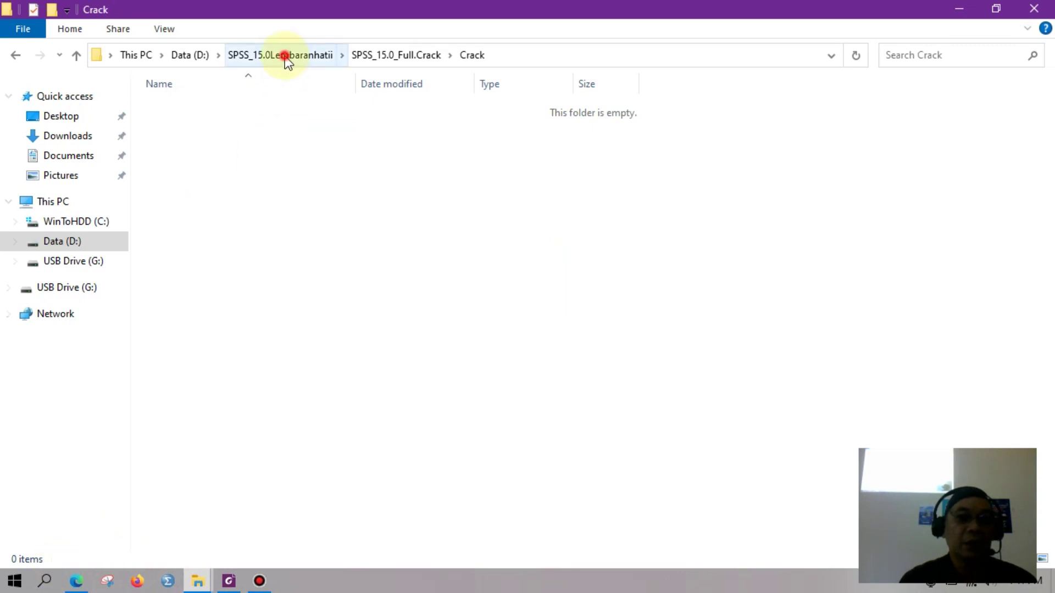
- Search Windows for virus, turn off Real-time protection in the Virus & threat protection settings and close Windows Security
{"action": "left_click", "coordinate": [49, 581]}
{"action": "type", "text": "vu"}
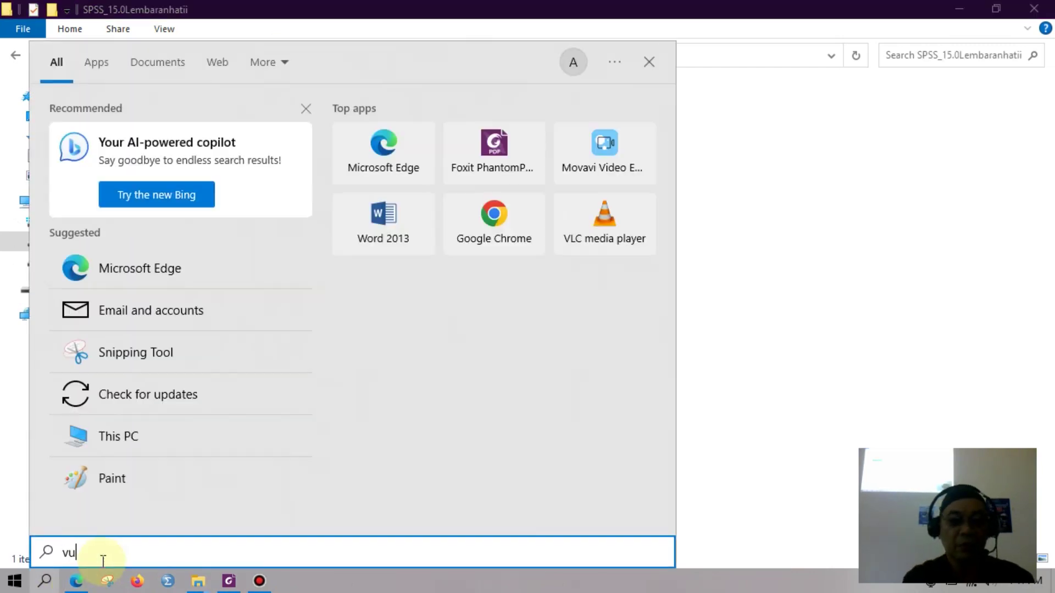
{"action": "type", "text": "r"}
{"action": "key", "text": "BackSpace"}
{"action": "key", "text": "BackSpace"}
{"action": "type", "text": "irus"}
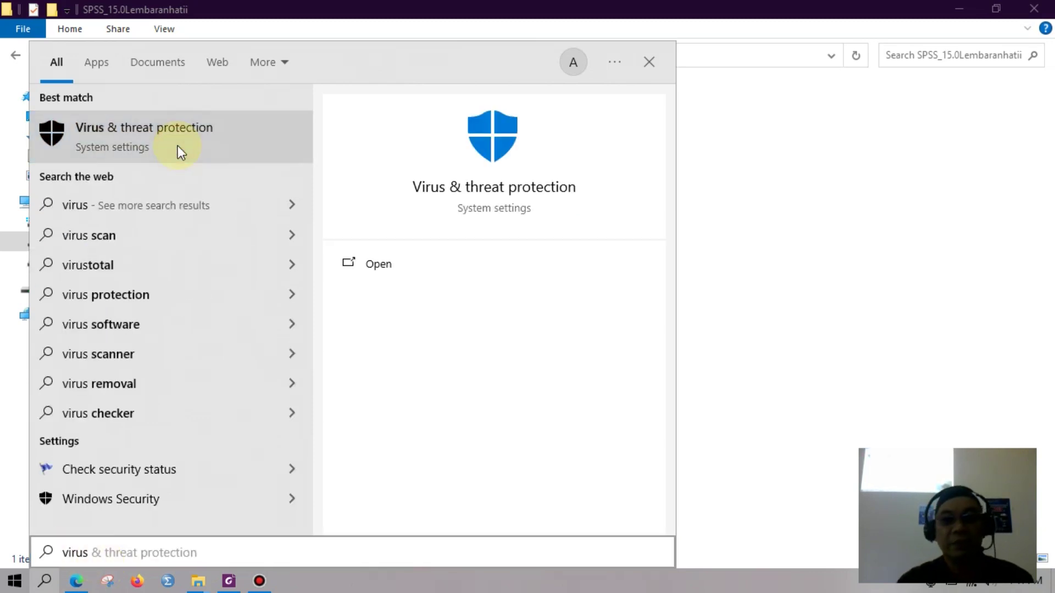
{"action": "left_click", "coordinate": [331, 186]}
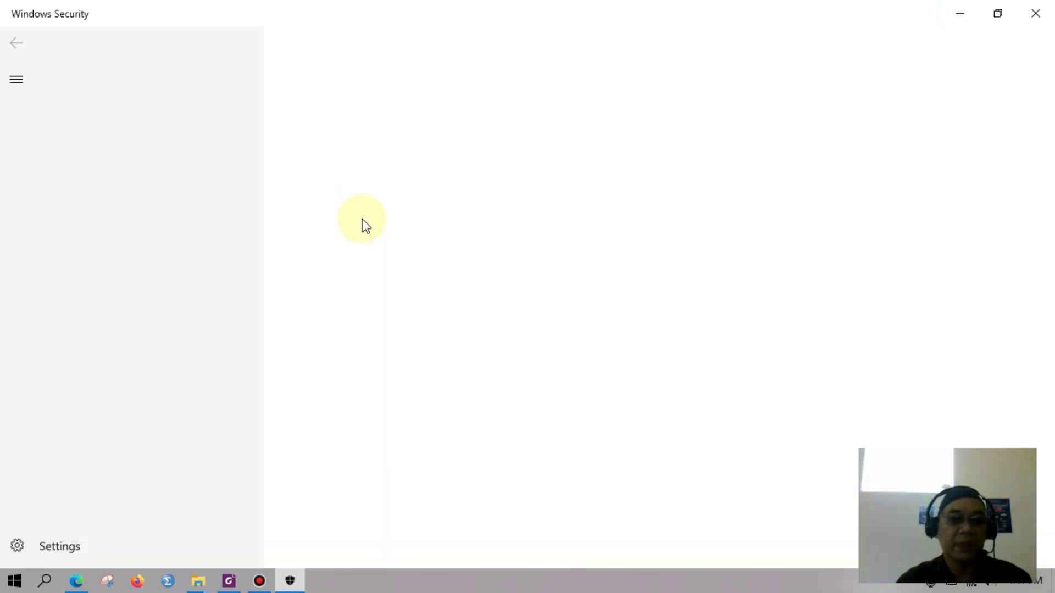
{"action": "left_click", "coordinate": [338, 533]}
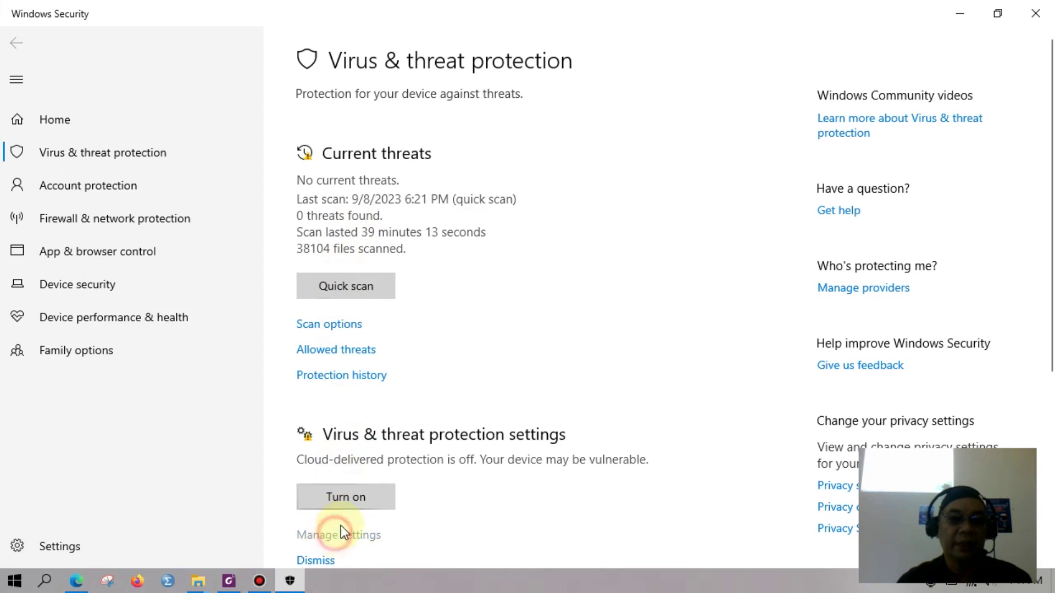
{"action": "left_click", "coordinate": [305, 264]}
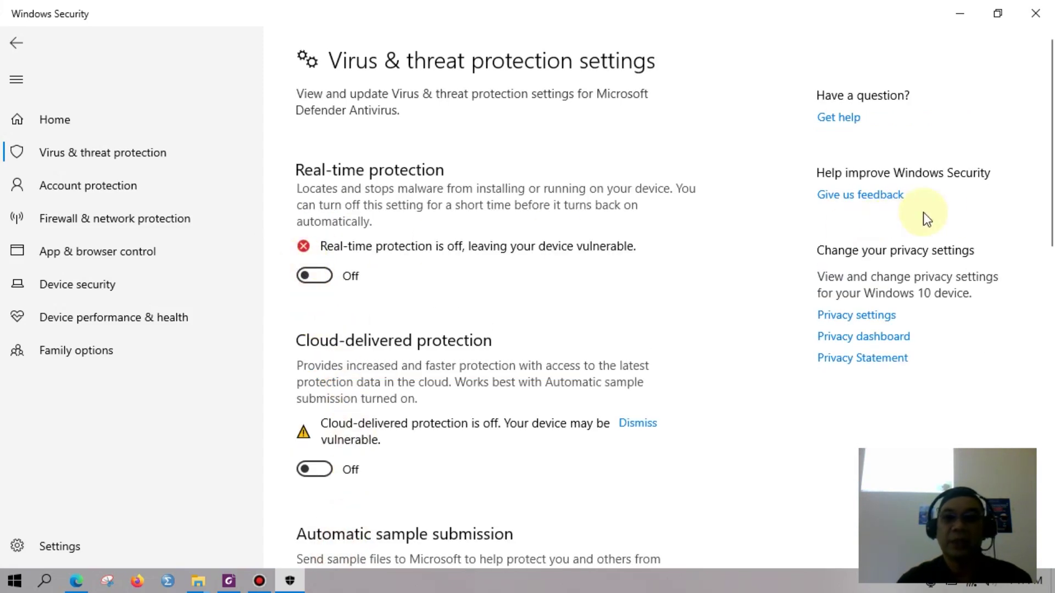
{"action": "left_click", "coordinate": [1035, 13]}
- Copy all files except SPSS_v15.zip from the Patch folder inside SPSS_15.0_Full.Crack
{"action": "double_click", "coordinate": [190, 108]}
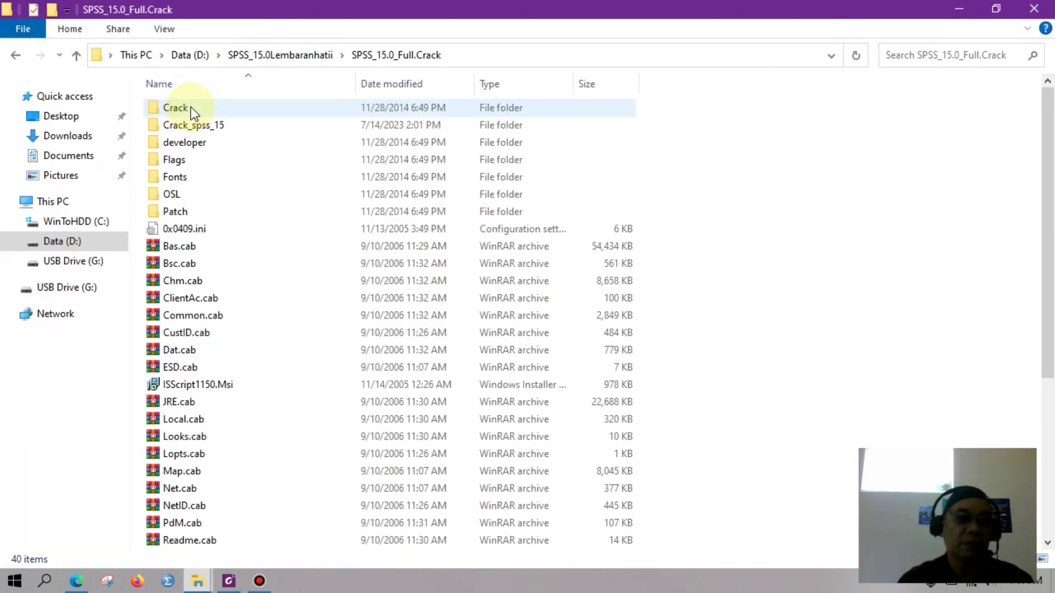
{"action": "left_click", "coordinate": [187, 130]}
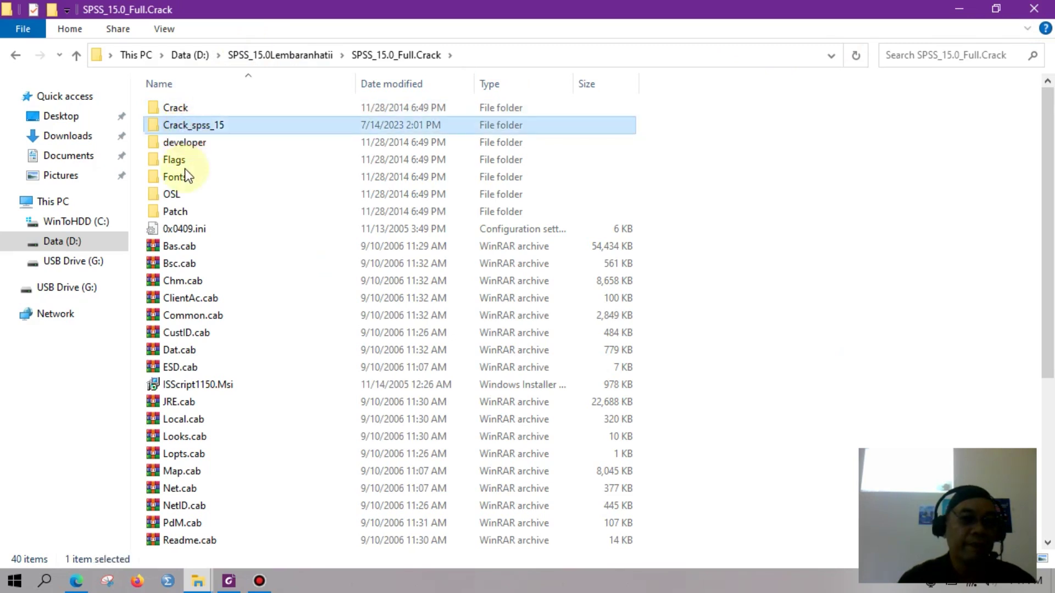
{"action": "double_click", "coordinate": [172, 211]}
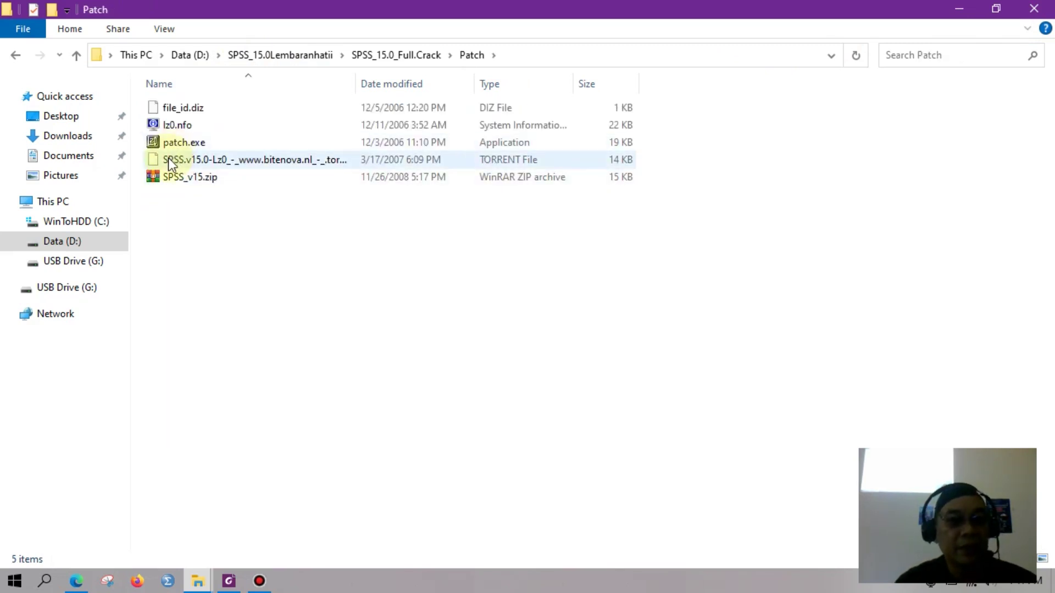
{"action": "key", "text": "ctrl+a"}
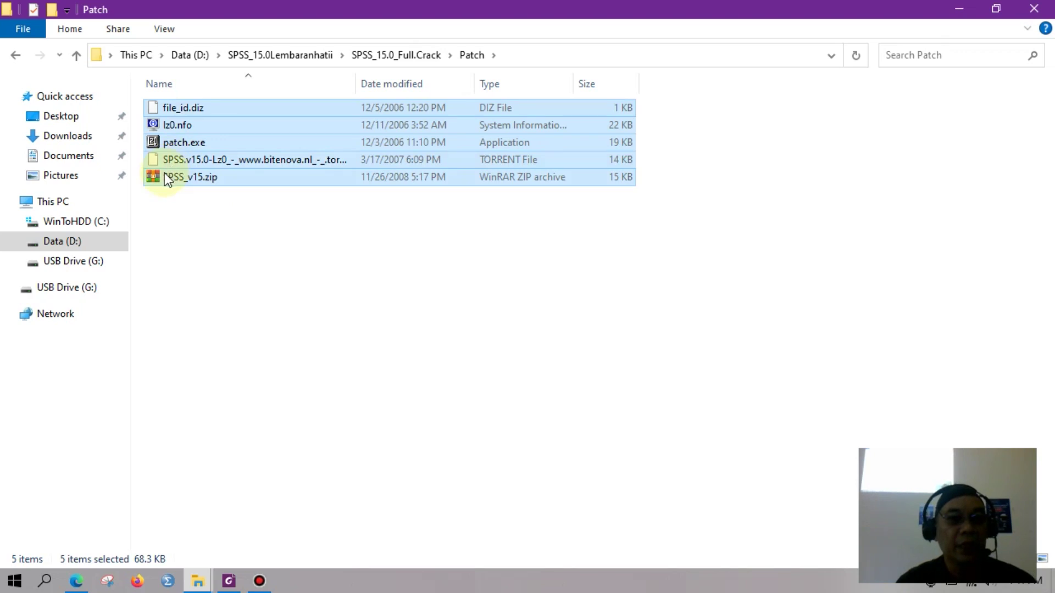
{"action": "left_click", "coordinate": [164, 175], "text": "ctrl"}
{"action": "right_click", "coordinate": [209, 163]}
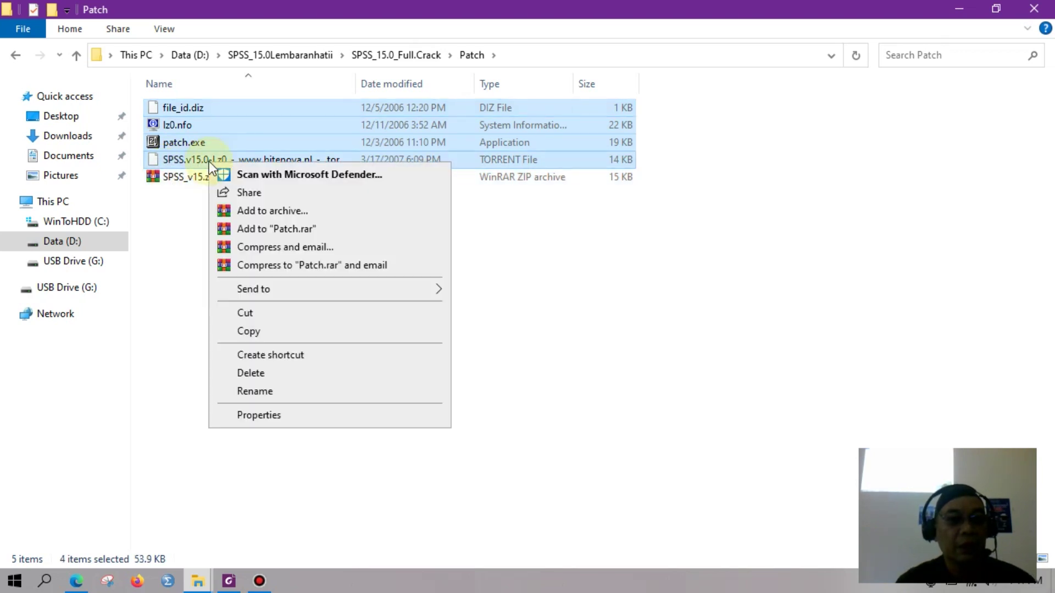
{"action": "left_click", "coordinate": [256, 328]}
- Paste the copied files into C:\Program Files (x86)\SPSS Evaluation, replacing the files with the same names
{"action": "left_click", "coordinate": [87, 223]}
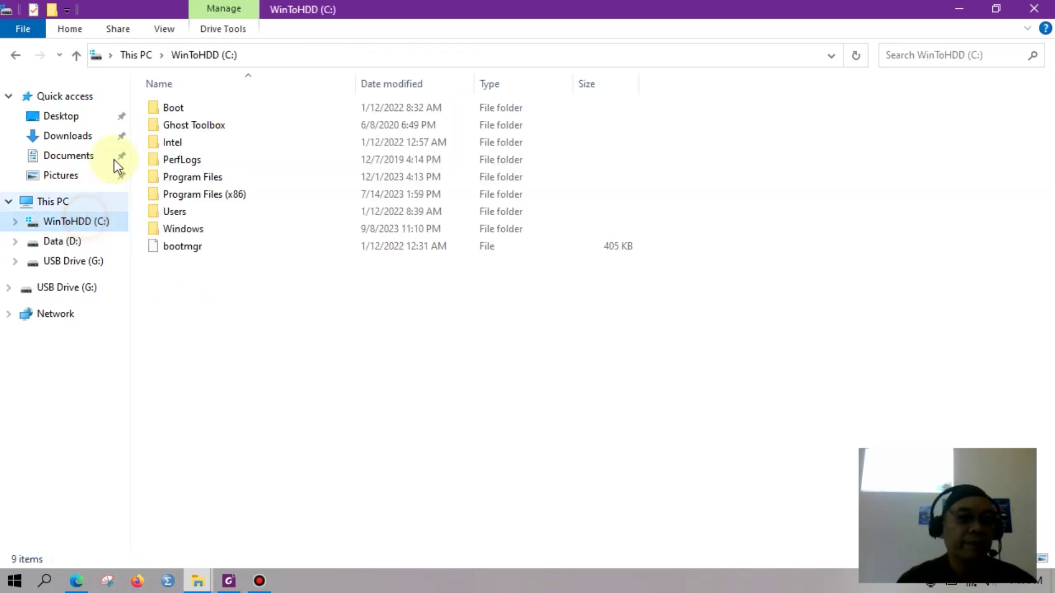
{"action": "double_click", "coordinate": [213, 193]}
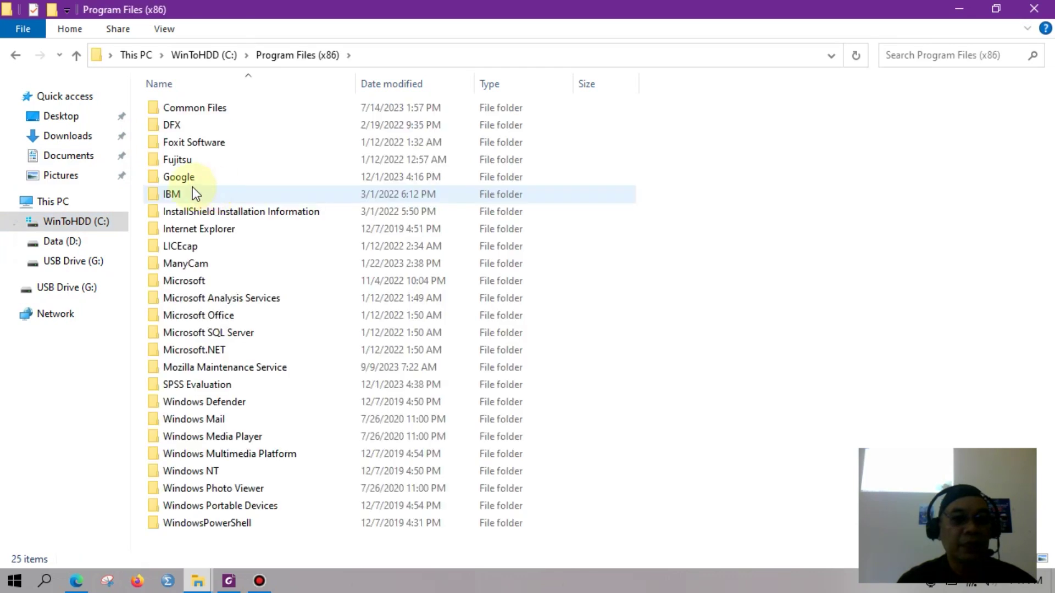
{"action": "double_click", "coordinate": [184, 386]}
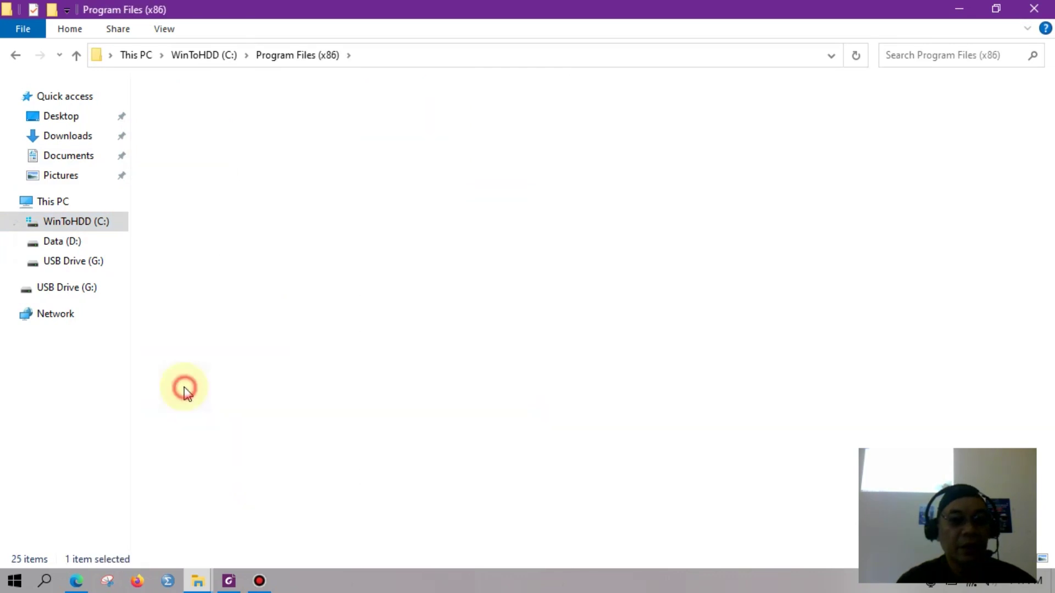
{"action": "right_click", "coordinate": [697, 301]}
{"action": "left_click", "coordinate": [736, 412]}
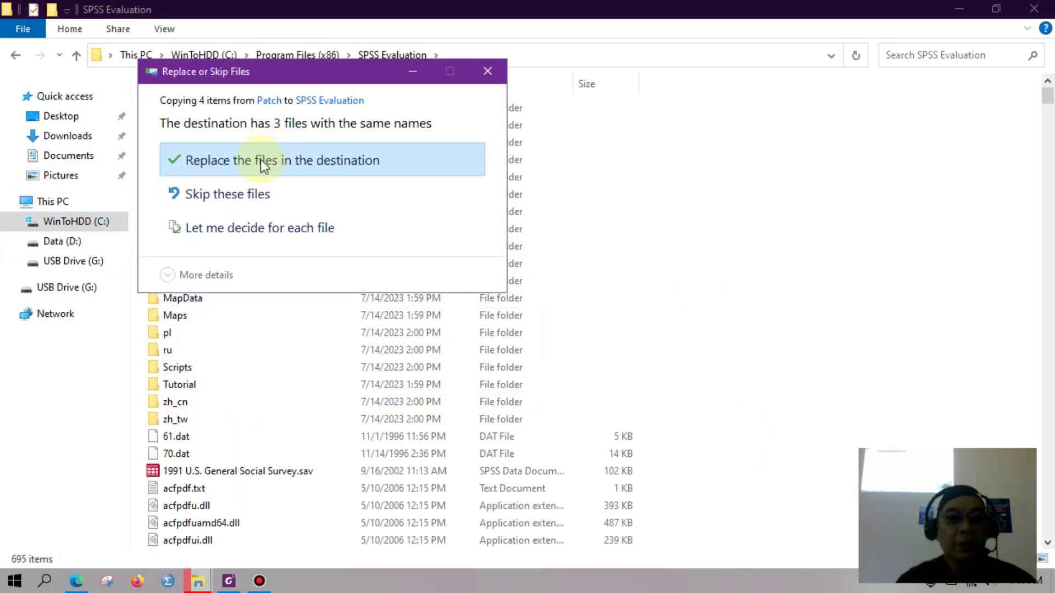
{"action": "left_click", "coordinate": [242, 166]}
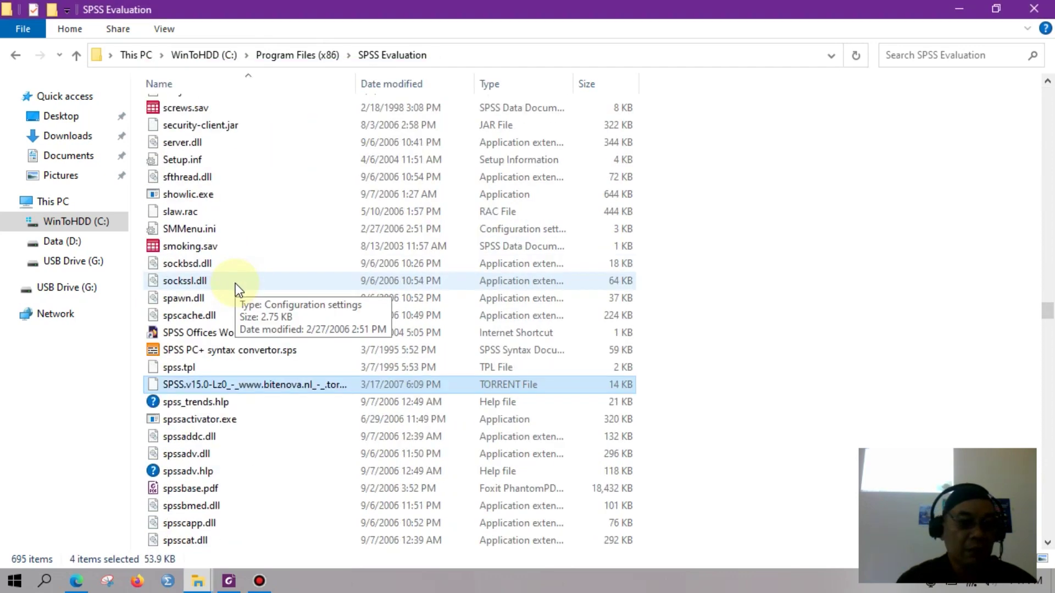
- Find patch.exe among the files in the SPSS Evaluation folder and run it
{"action": "scroll", "coordinate": [235, 283], "scroll_direction": "down", "scroll_amount": 11}
{"action": "scroll", "coordinate": [227, 295], "scroll_direction": "up", "scroll_amount": 10}
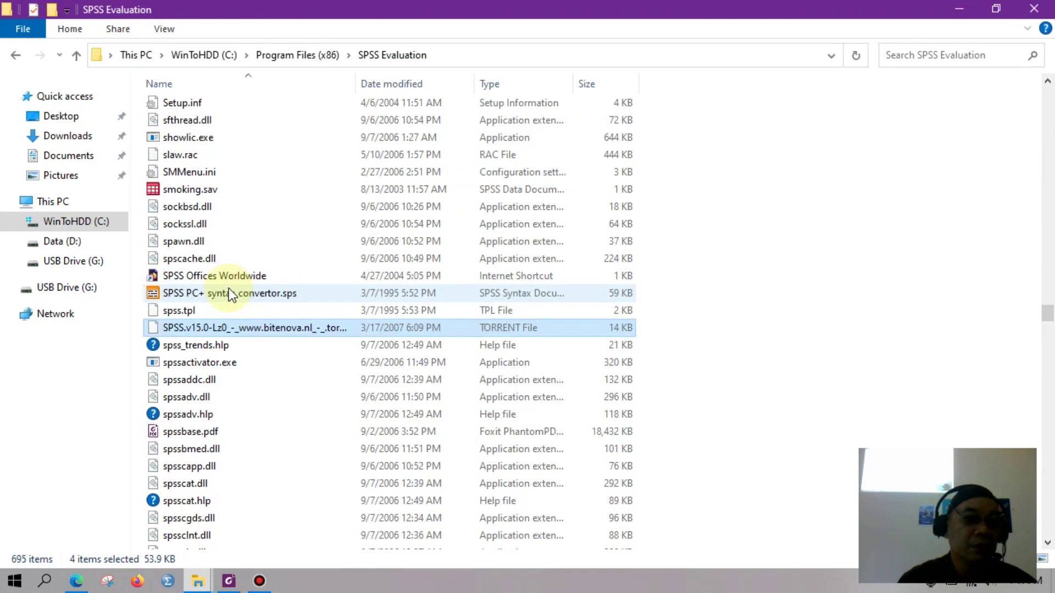
{"action": "scroll", "coordinate": [229, 295], "scroll_direction": "up", "scroll_amount": 18}
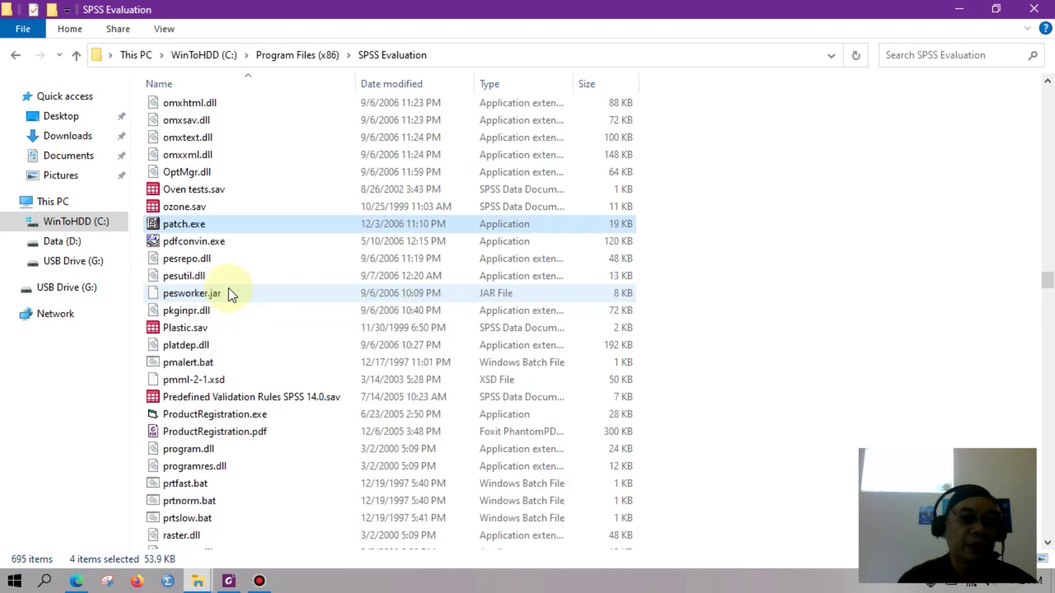
{"action": "right_click", "coordinate": [166, 225]}
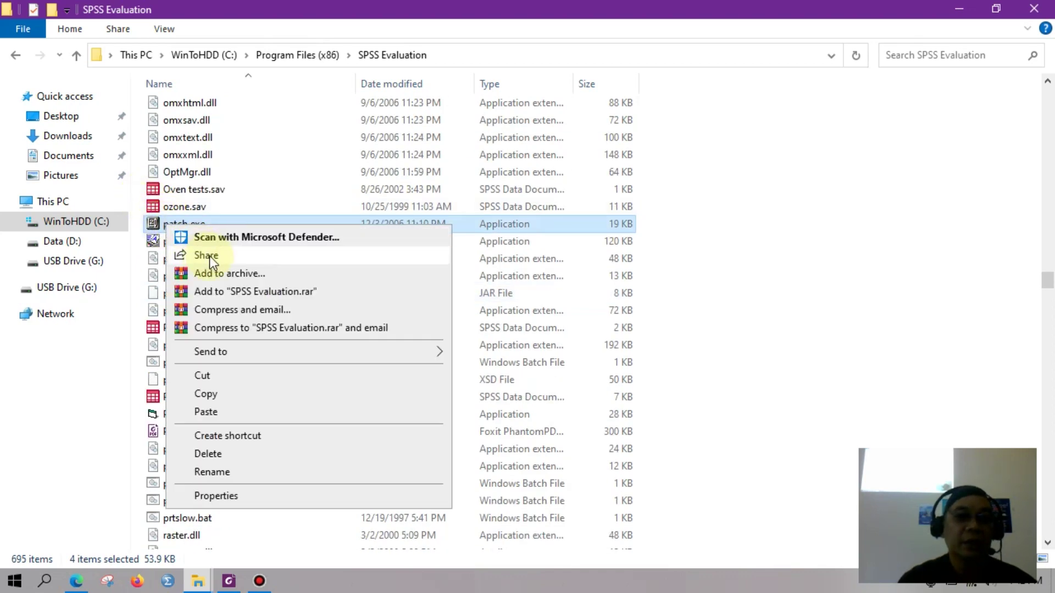
{"action": "left_click", "coordinate": [157, 220]}
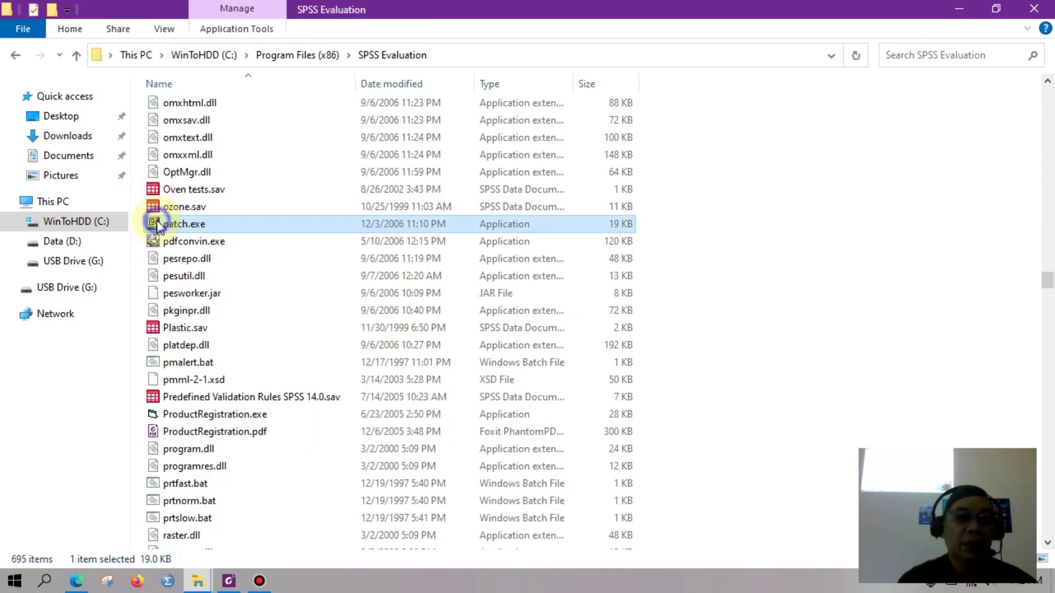
{"action": "right_click", "coordinate": [156, 220]}
{"action": "left_click", "coordinate": [203, 207]}
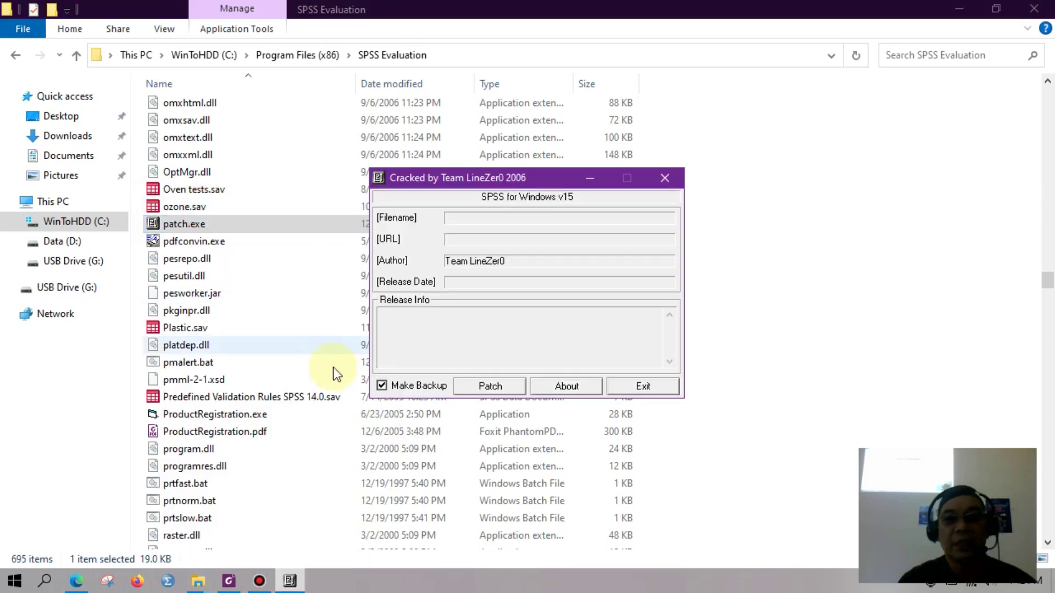
- Apply the SPSS for Windows v15 patch with Make Backup enabled, exit the patcher and report that the program installed correctly
{"action": "left_click", "coordinate": [494, 392]}
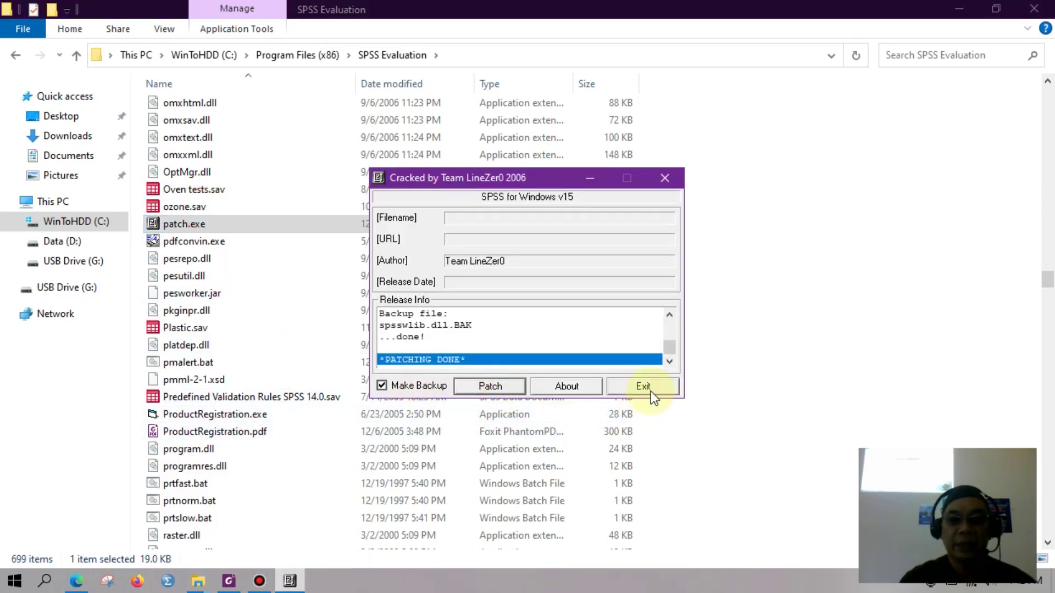
{"action": "left_click", "coordinate": [649, 391]}
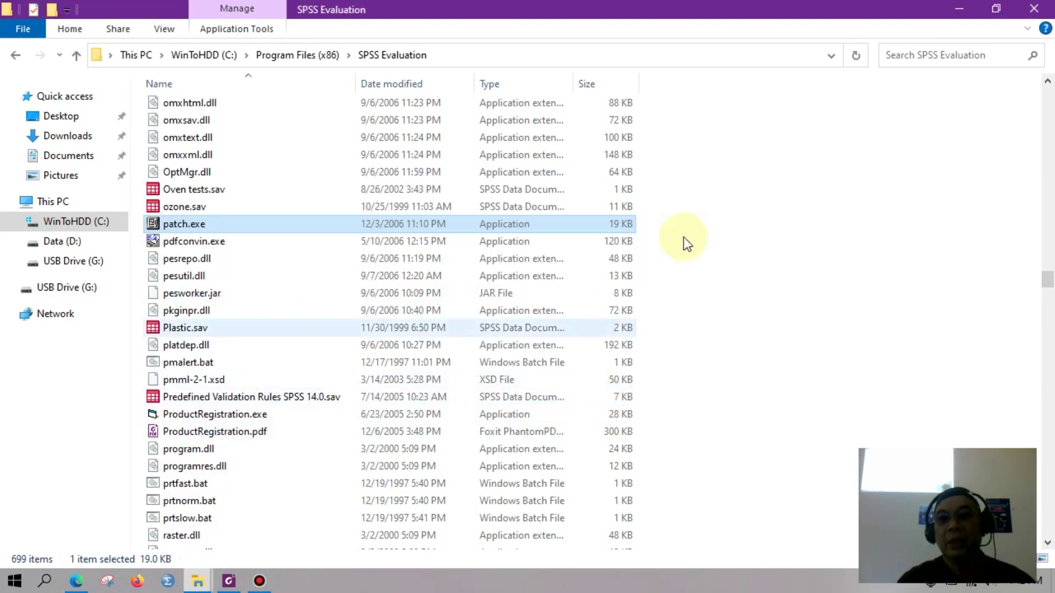
{"action": "left_click", "coordinate": [15, 581]}
{"action": "scroll", "coordinate": [84, 266], "scroll_direction": "down", "scroll_amount": 5}
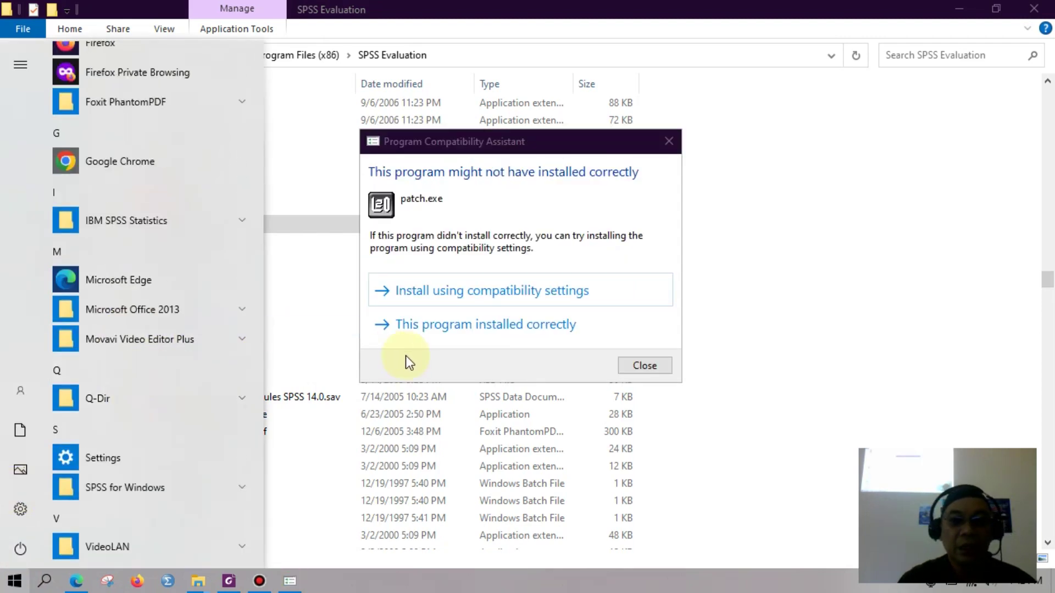
{"action": "left_click", "coordinate": [434, 334]}
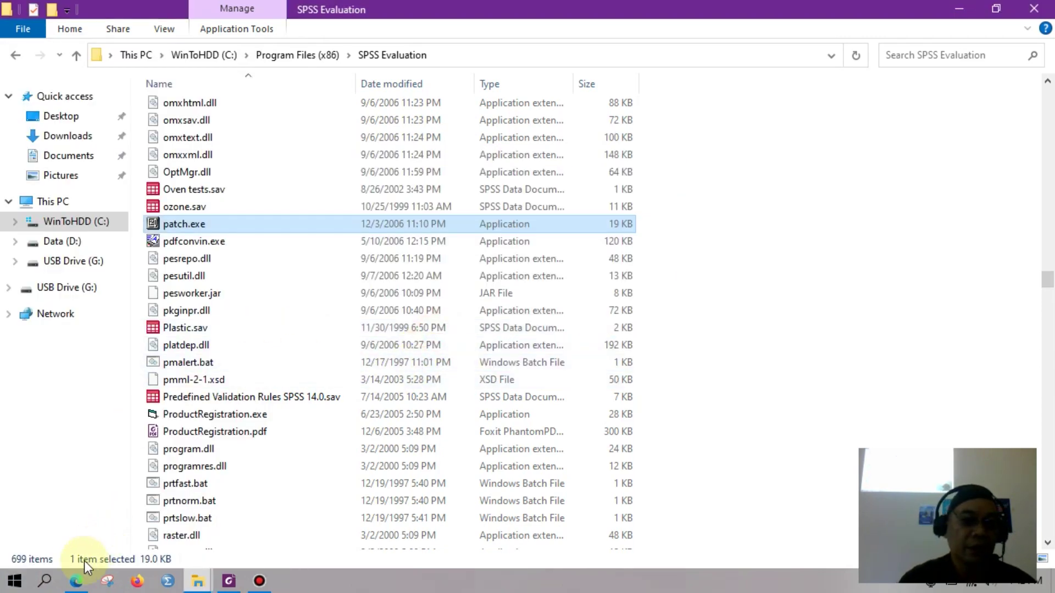
- Launch SPSS 15.0 for Windows from the SPSS for Windows program group and maximize its Data Editor
{"action": "left_click", "coordinate": [16, 578]}
{"action": "scroll", "coordinate": [77, 365], "scroll_direction": "down", "scroll_amount": 10}
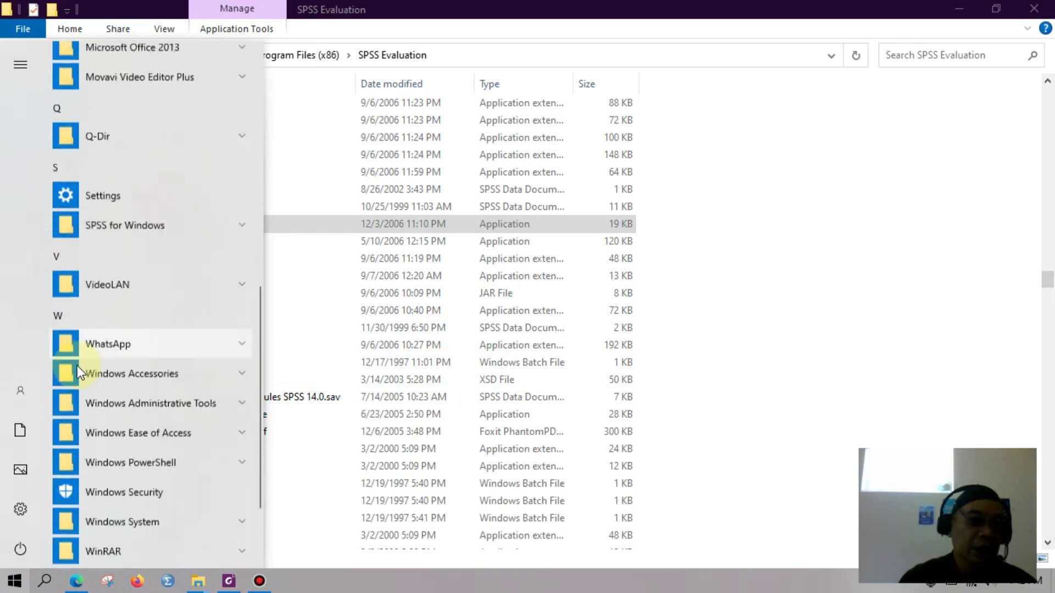
{"action": "scroll", "coordinate": [118, 381], "scroll_direction": "up", "scroll_amount": 4}
{"action": "left_click", "coordinate": [129, 519]}
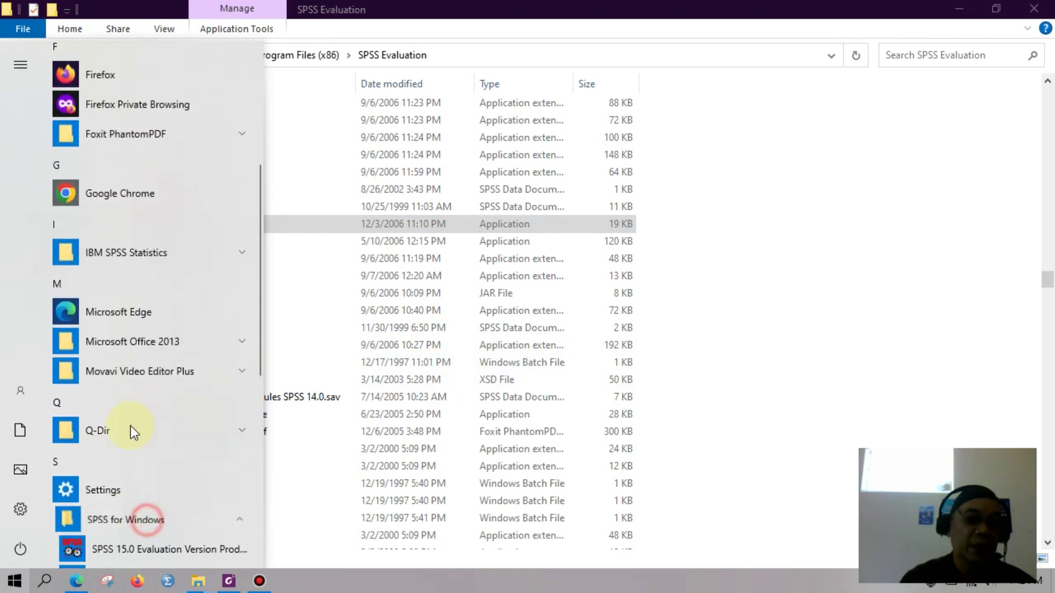
{"action": "scroll", "coordinate": [121, 395], "scroll_direction": "down", "scroll_amount": 5}
{"action": "left_click", "coordinate": [88, 268]}
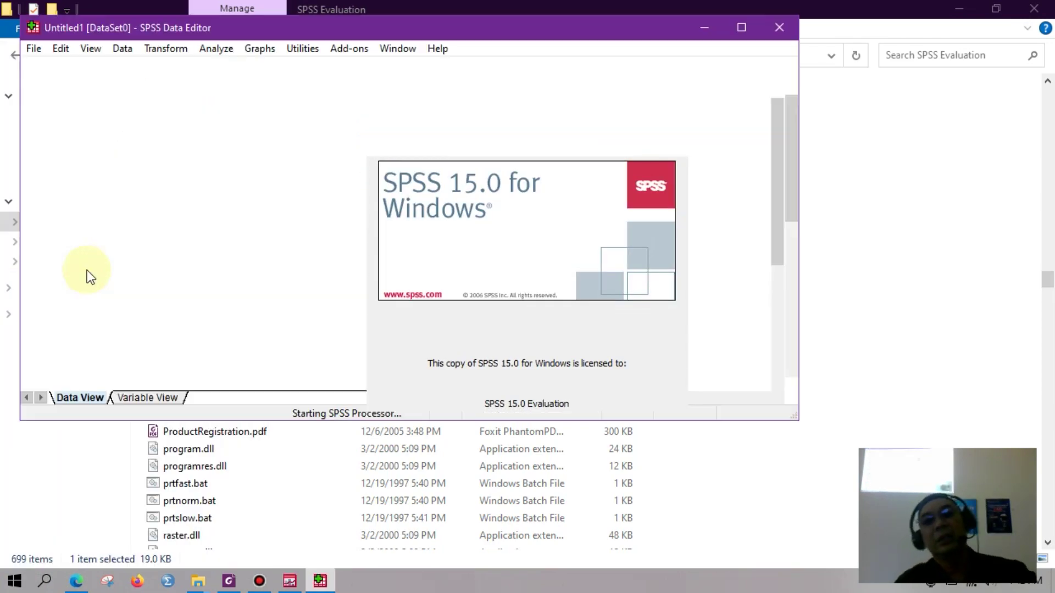
{"action": "left_click", "coordinate": [739, 28]}
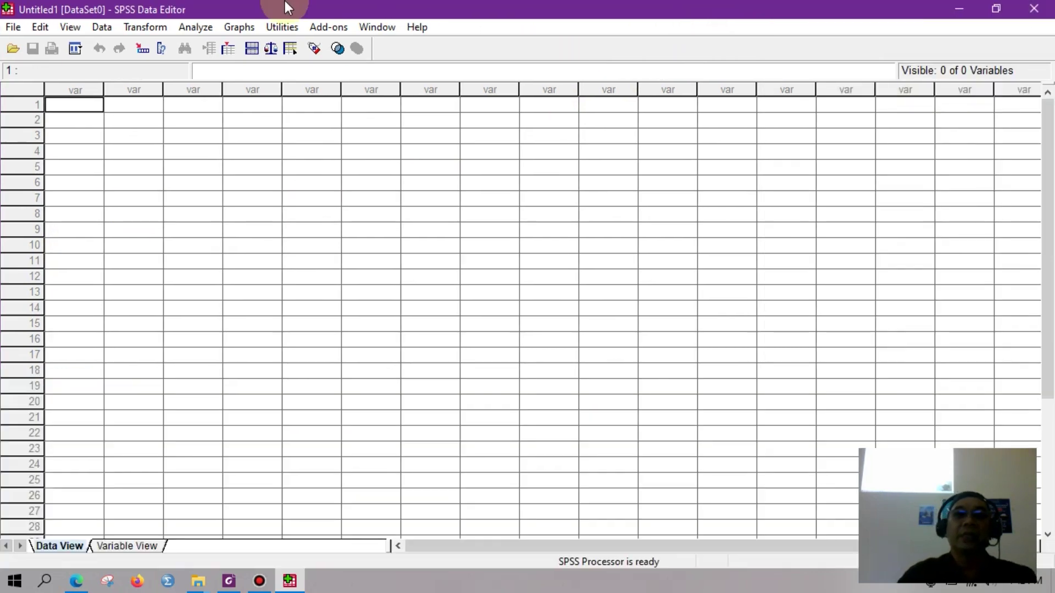
- Check the analysis commands for Nonparametric Tests, and reduce the Data Editor to half the screen width
{"action": "left_click", "coordinate": [197, 27]}
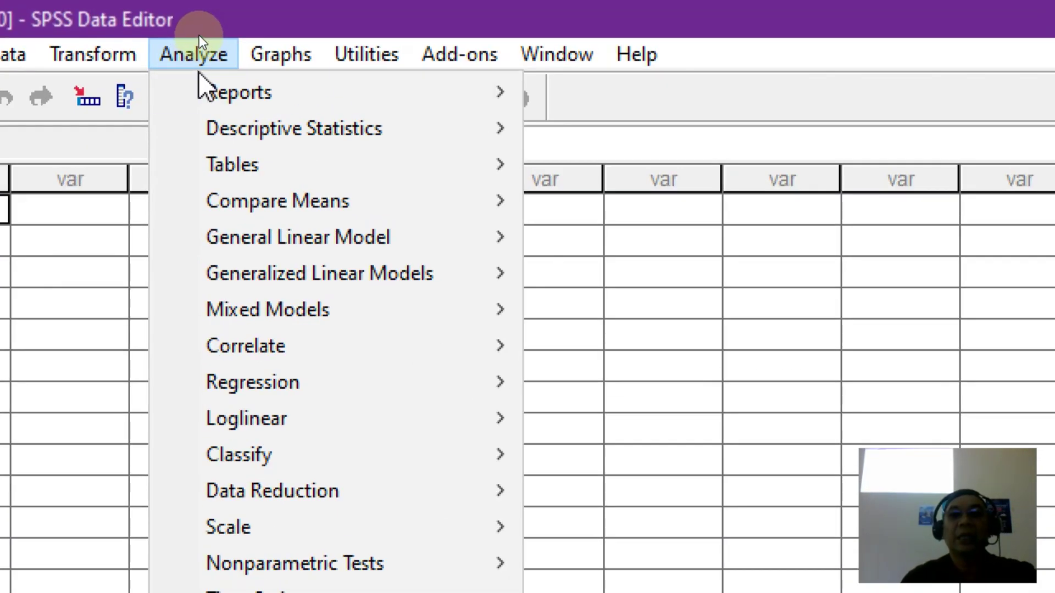
{"action": "left_click", "coordinate": [80, 212]}
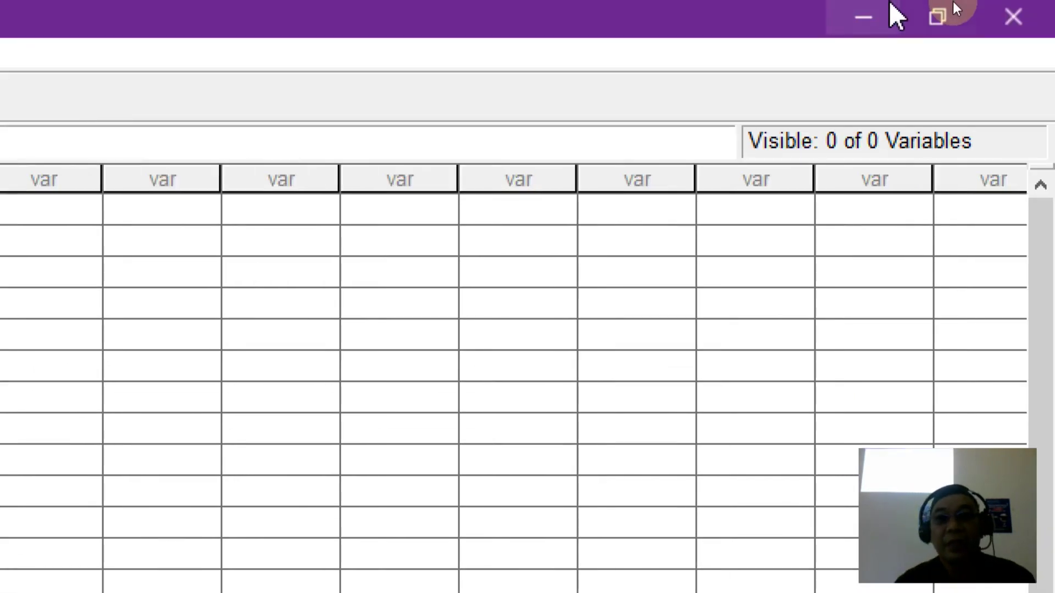
{"action": "double_click", "coordinate": [572, 11]}
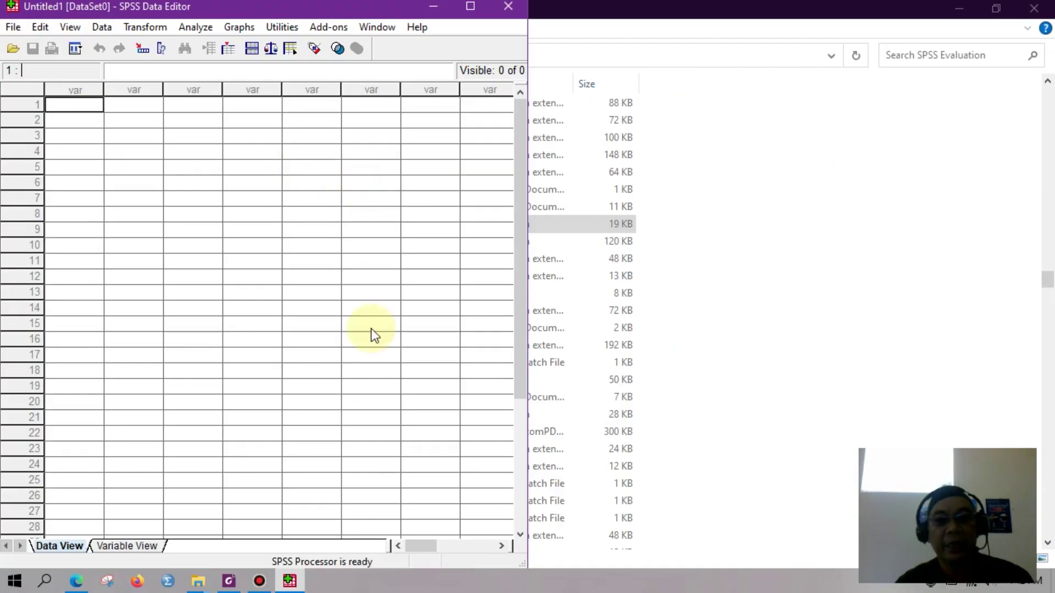
- Switch to the PDF handout and find the table of comfort ratings for European and Japanese cars
{"action": "left_click", "coordinate": [229, 581]}
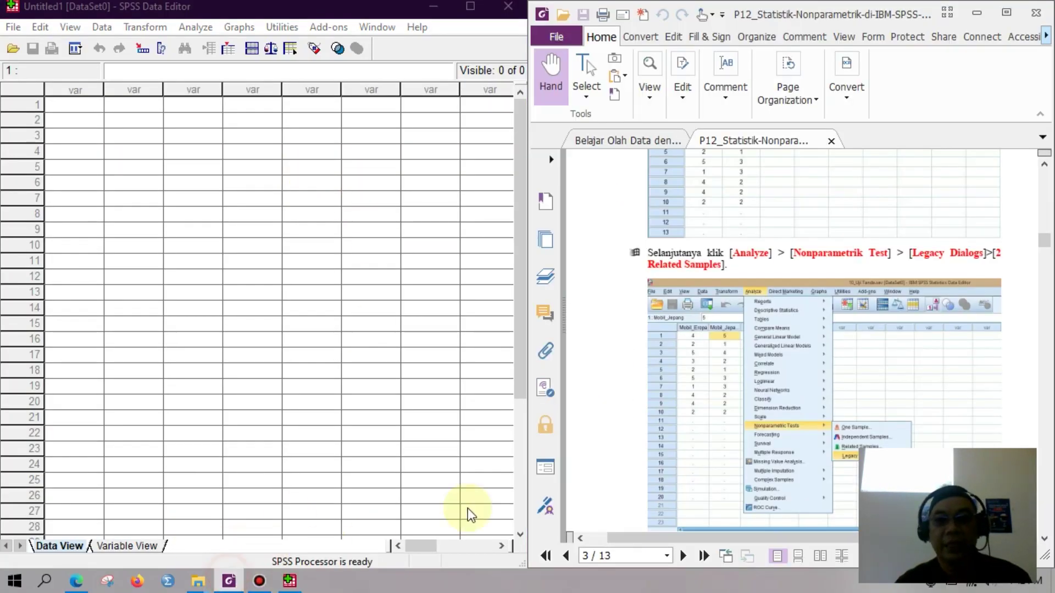
{"action": "scroll", "coordinate": [696, 326], "scroll_direction": "up", "scroll_amount": 3}
{"action": "scroll", "coordinate": [696, 326], "scroll_direction": "up", "scroll_amount": 5}
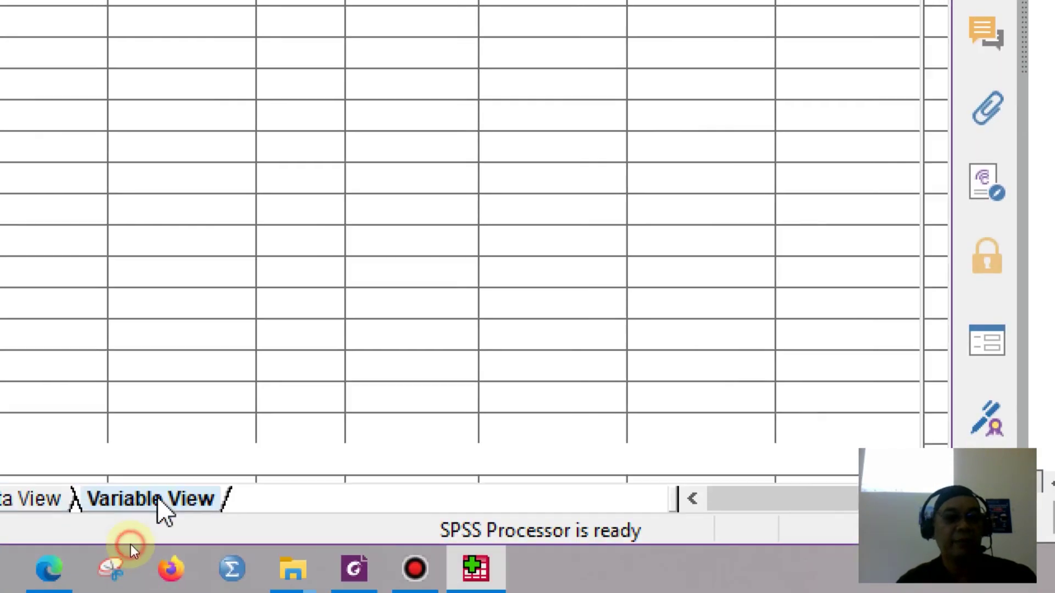
- Define two numeric variables named Eropa and Jepang in the Data Editor
{"action": "left_click", "coordinate": [130, 546]}
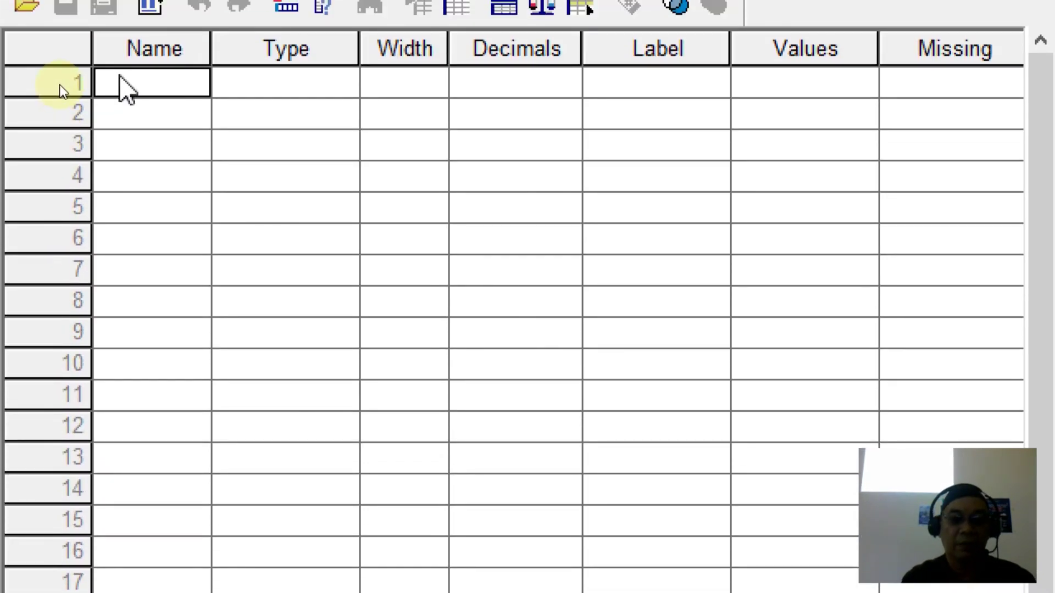
{"action": "type", "text": "Empa"}
{"action": "key", "text": "Tab"}
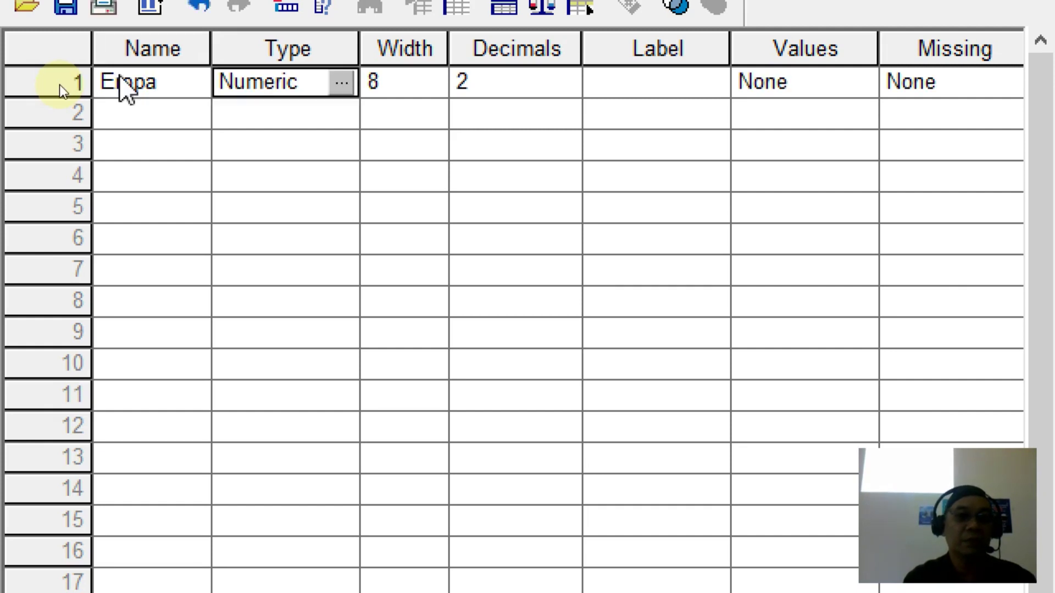
{"action": "left_click", "coordinate": [126, 113]}
{"action": "type", "text": "Jepan"}
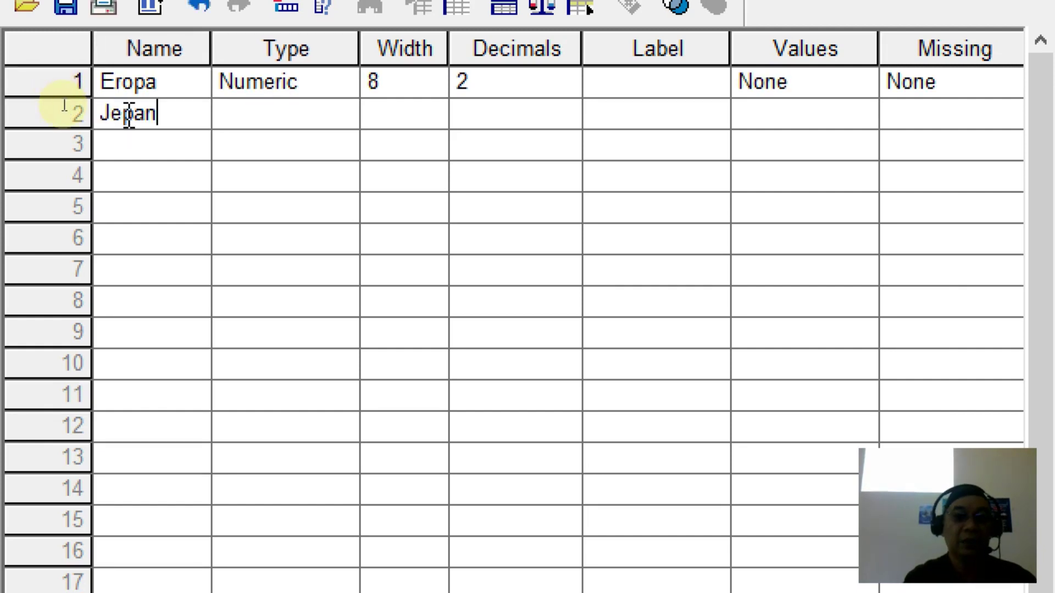
{"action": "type", "text": "g"}
{"action": "key", "text": "Tab"}
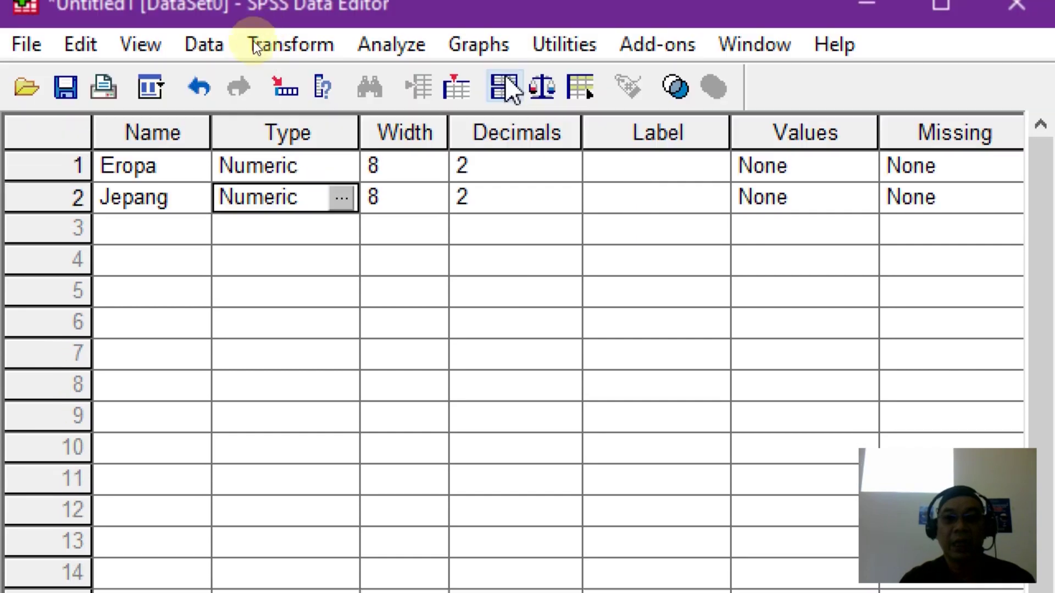
- Set the decimals of both the Eropa and Jepang variables to 0
{"action": "left_click", "coordinate": [550, 208]}
{"action": "double_click", "coordinate": [568, 213]}
{"action": "left_click", "coordinate": [571, 184]}
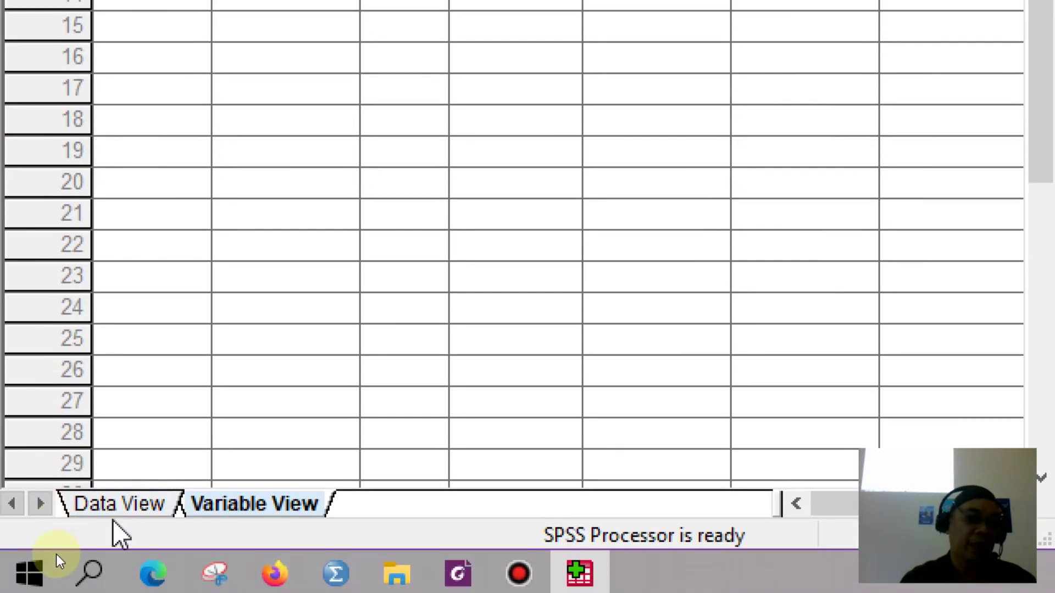
- Enter the Eropa ratings 4, 2, 5, 3, 2, 5, 1, 4, 4, 2 in rows 1 to 10 of the data
{"action": "left_click", "coordinate": [117, 508]}
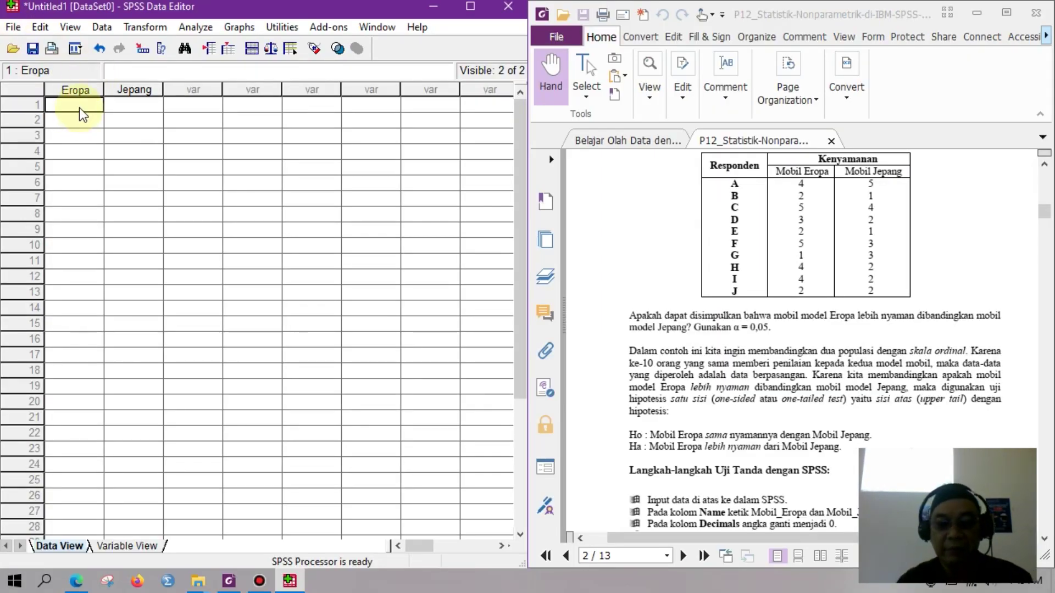
{"action": "type", "text": "4"}
{"action": "key", "text": "Return"}
{"action": "type", "text": "2"}
{"action": "key", "text": "Return"}
{"action": "type", "text": "5"}
{"action": "key", "text": "Return"}
{"action": "type", "text": "3"}
{"action": "key", "text": "Return"}
{"action": "type", "text": "2"}
{"action": "key", "text": "Return"}
{"action": "type", "text": "5"}
{"action": "key", "text": "Return"}
{"action": "type", "text": "1"}
{"action": "key", "text": "Return"}
{"action": "type", "text": "4"}
{"action": "key", "text": "Return"}
{"action": "type", "text": "4"}
{"action": "key", "text": "Return"}
{"action": "type", "text": "2"}
{"action": "key", "text": "Return"}
- Enter the Jepang ratings 5, 1, 4, 2, 1, 3, 3, 2, 2, 2 in rows 1 to 10
{"action": "left_click", "coordinate": [149, 104]}
{"action": "type", "text": "5"}
{"action": "key", "text": "Return"}
{"action": "type", "text": "1"}
{"action": "key", "text": "Return"}
{"action": "type", "text": "4"}
{"action": "key", "text": "Return"}
{"action": "type", "text": "2"}
{"action": "key", "text": "Return"}
{"action": "type", "text": "1"}
{"action": "key", "text": "Return"}
{"action": "type", "text": "3"}
{"action": "key", "text": "Return"}
{"action": "type", "text": "3"}
{"action": "key", "text": "Return"}
{"action": "type", "text": "2"}
{"action": "key", "text": "Return"}
{"action": "type", "text": "2"}
{"action": "key", "text": "Return"}
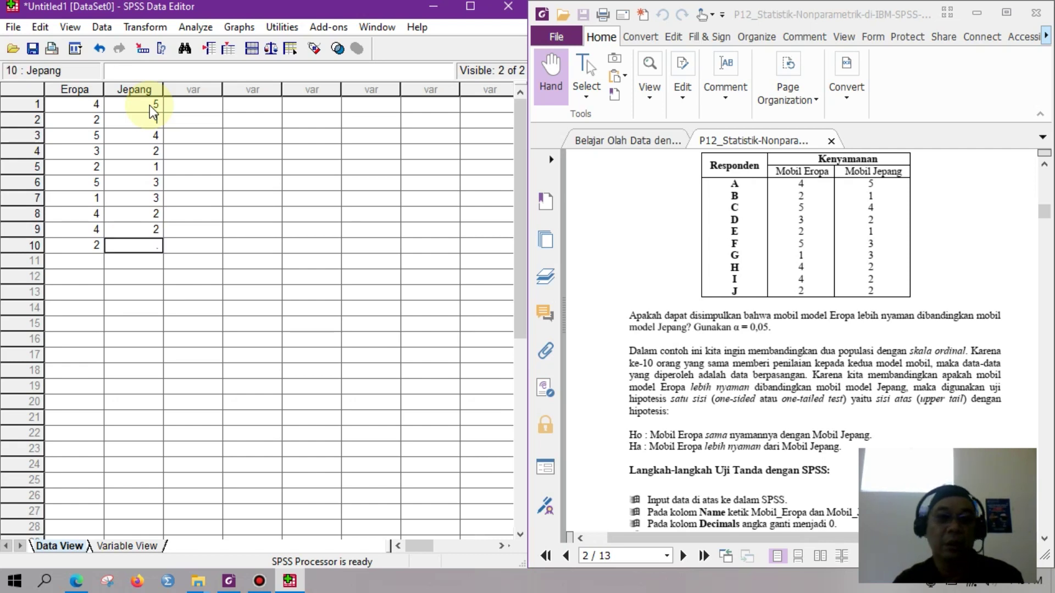
{"action": "type", "text": "2"}
{"action": "key", "text": "Return"}
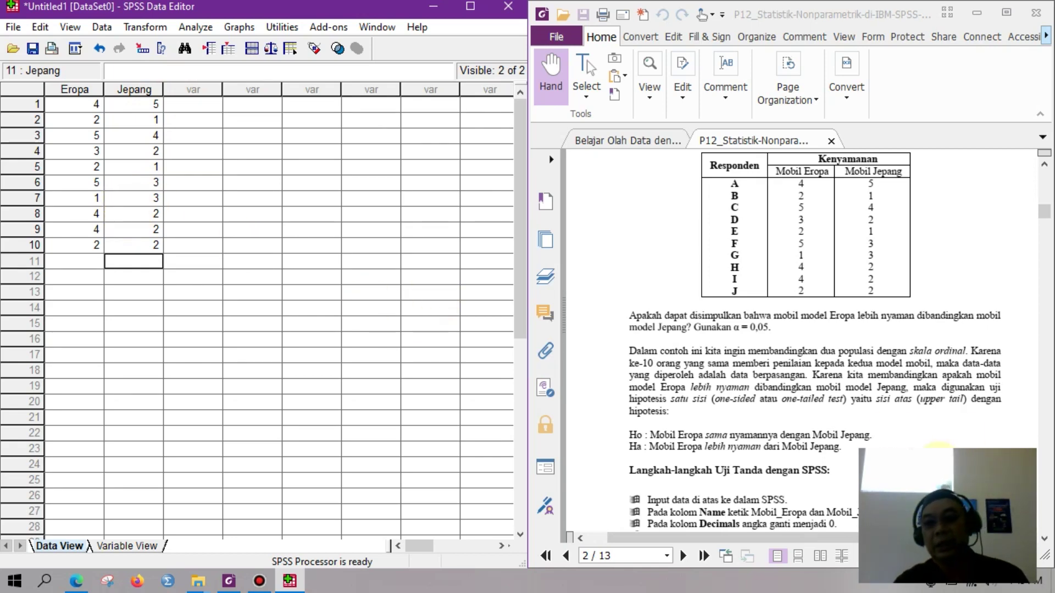
- Find the sign test instructions in the handout and start the nonparametric 2 Related Samples analysis
{"action": "scroll", "coordinate": [873, 330], "scroll_direction": "down", "scroll_amount": 10}
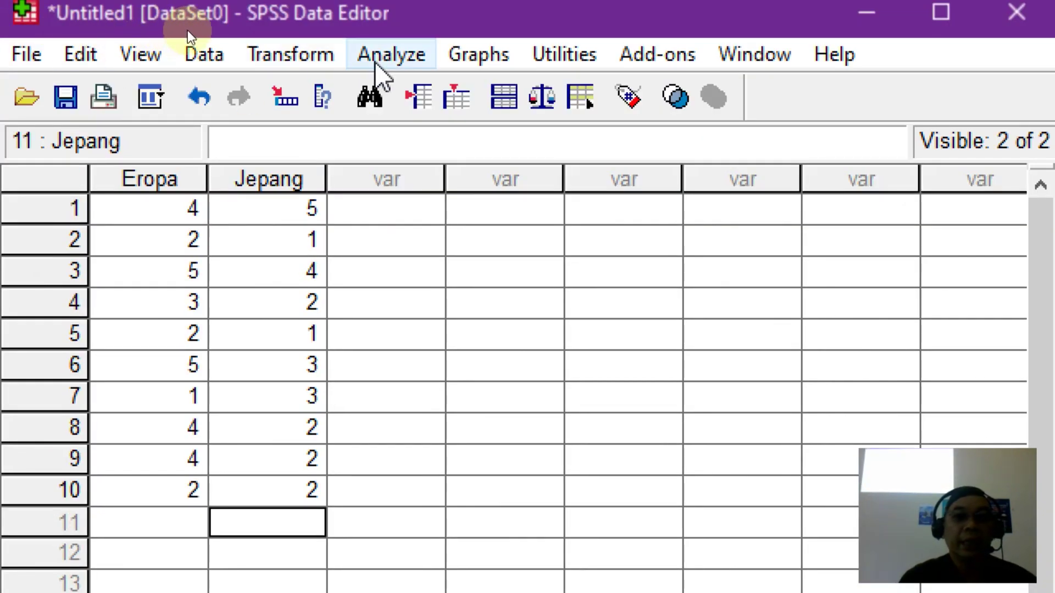
{"action": "left_click", "coordinate": [376, 61]}
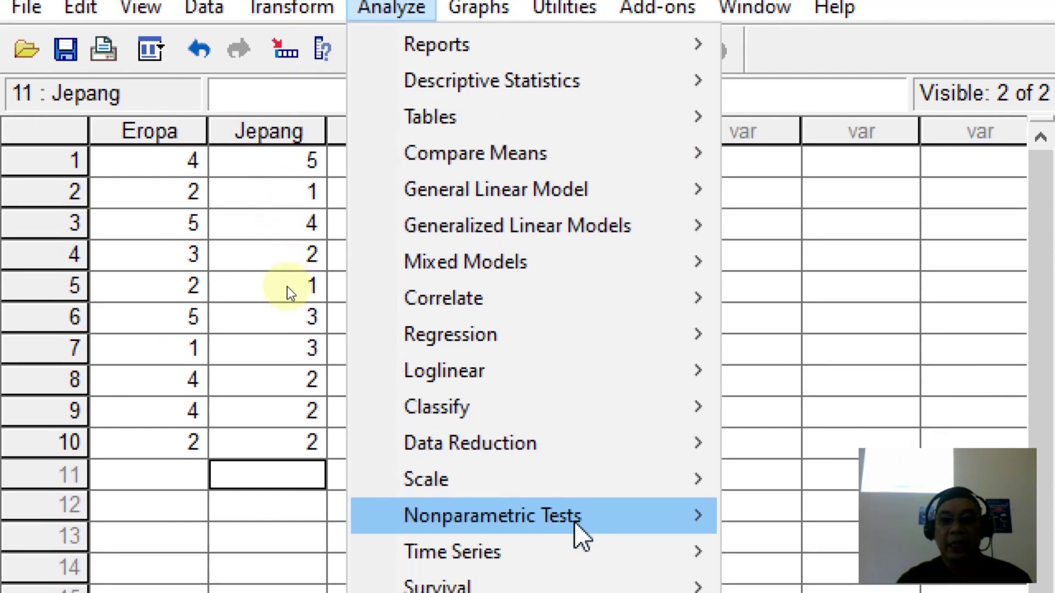
{"action": "mouse_move", "coordinate": [607, 563]}
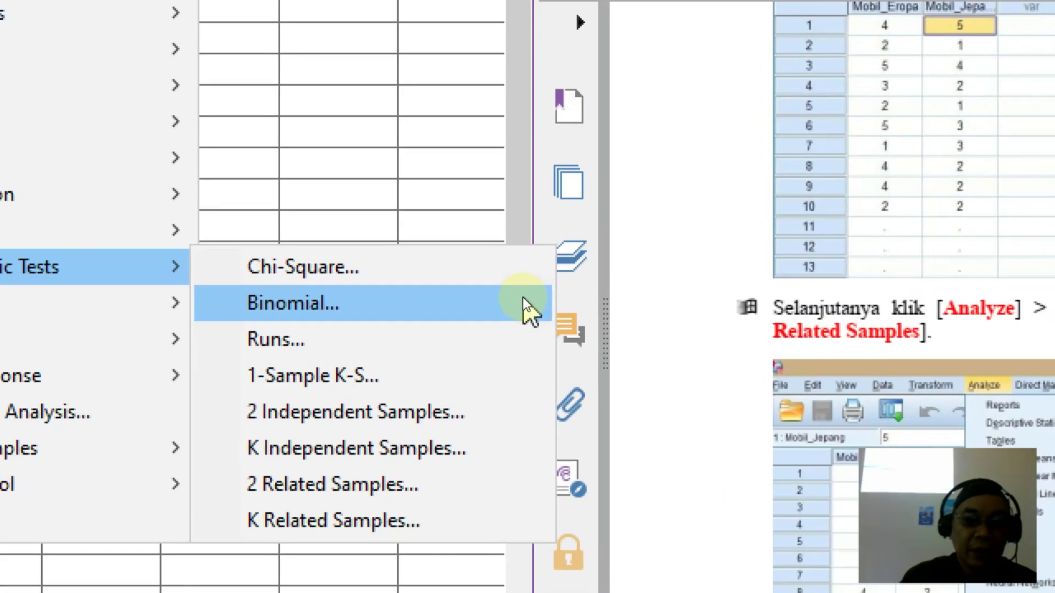
{"action": "left_click", "coordinate": [373, 486]}
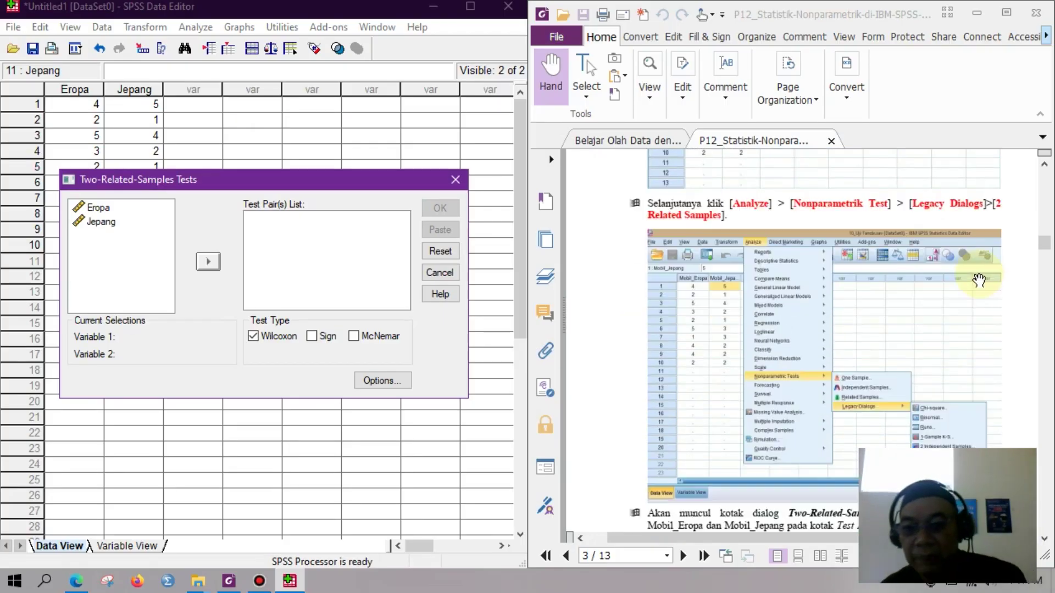
- Following the handout, add the Eropa – Jepang test pair and choose Sign instead of Wilcoxon as the test type
{"action": "scroll", "coordinate": [934, 275], "scroll_direction": "down", "scroll_amount": 5}
{"action": "scroll", "coordinate": [879, 278], "scroll_direction": "up", "scroll_amount": 1}
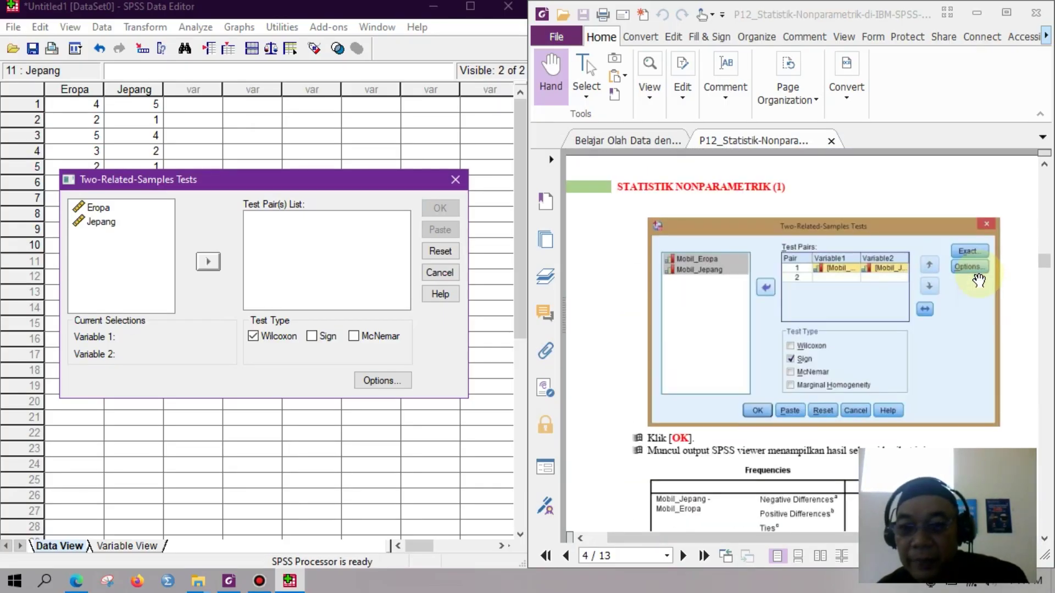
{"action": "scroll", "coordinate": [741, 292], "scroll_direction": "up", "scroll_amount": 4}
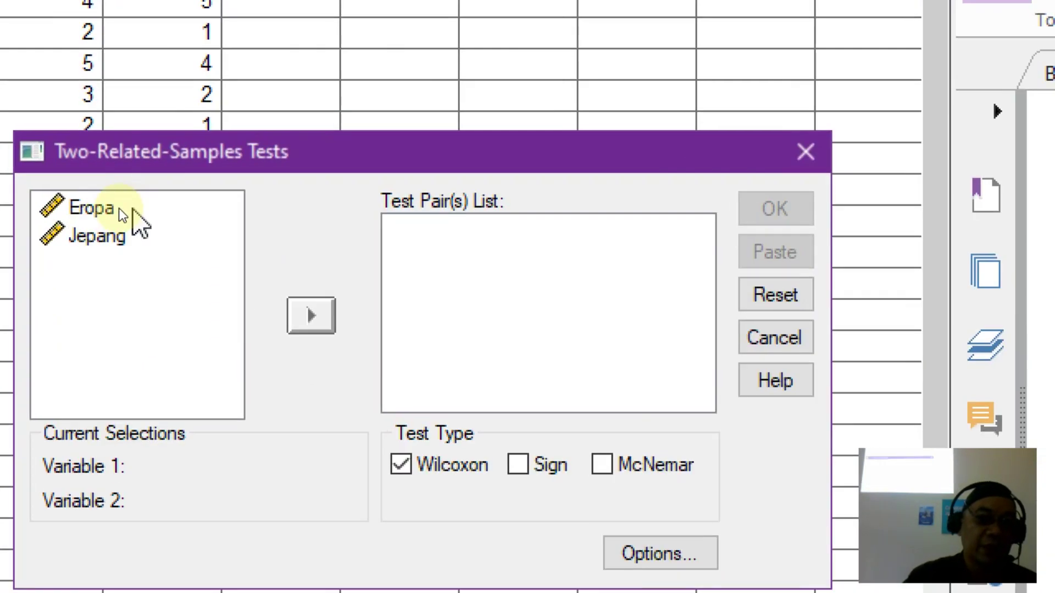
{"action": "left_click", "coordinate": [102, 209]}
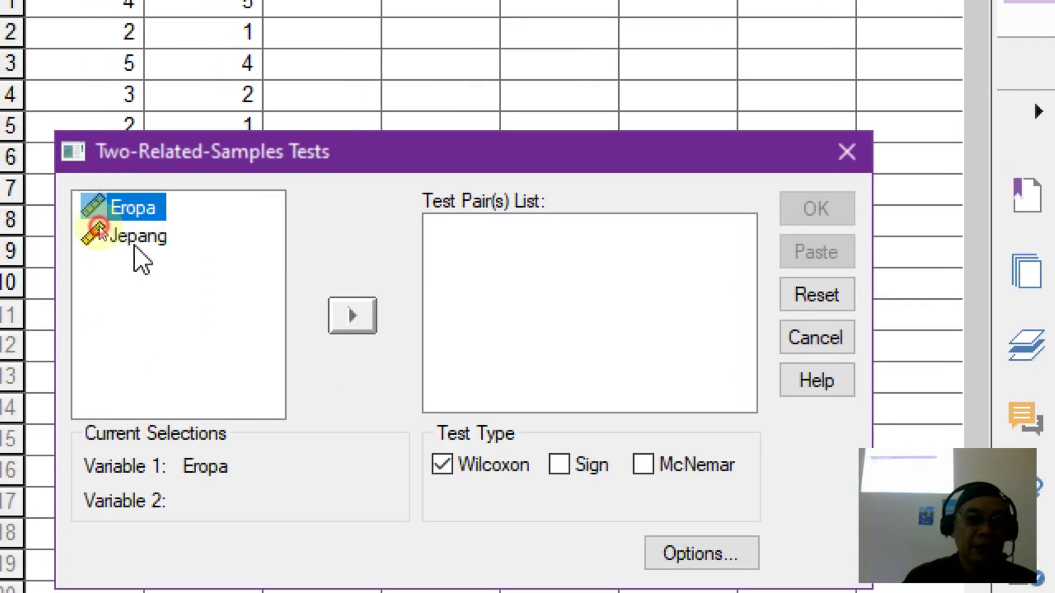
{"action": "left_click", "coordinate": [135, 237]}
{"action": "left_click", "coordinate": [347, 315]}
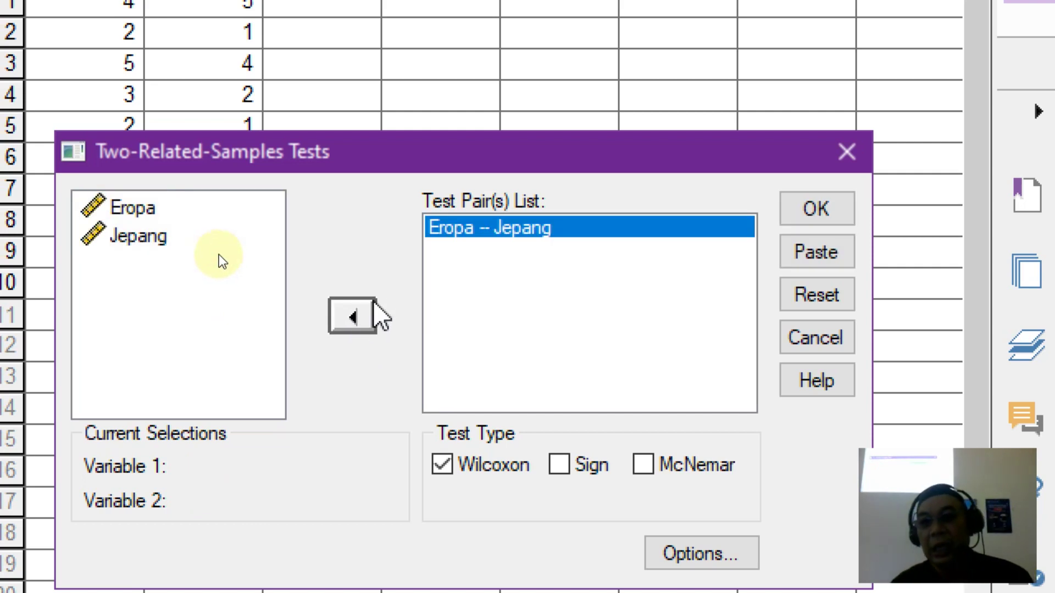
{"action": "left_click", "coordinate": [559, 464]}
{"action": "left_click", "coordinate": [441, 465]}
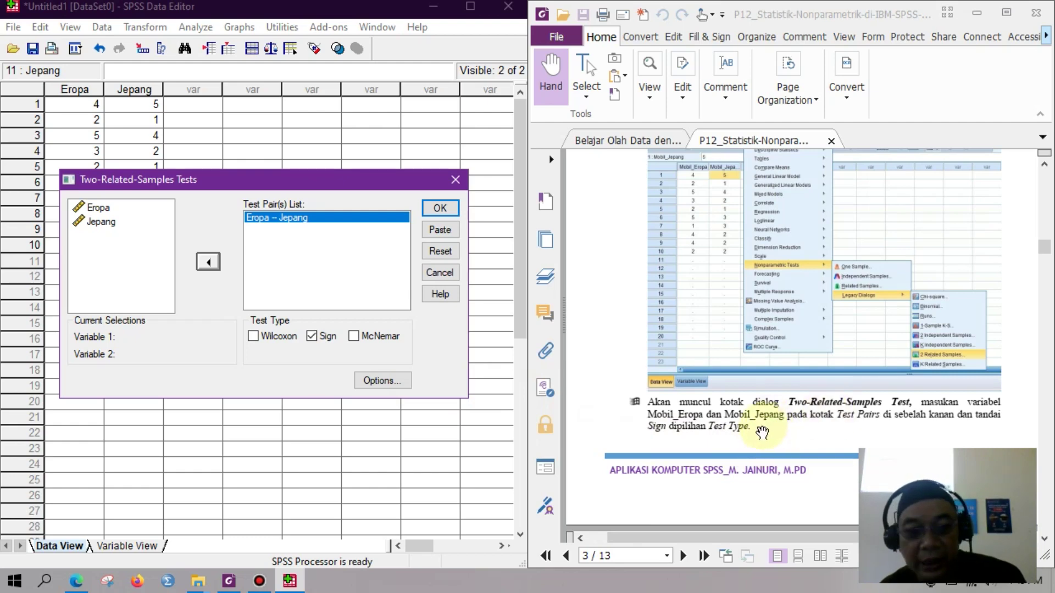
- Check the handout's expected output, run the sign test and fit the output Viewer to half the screen beside the handout
{"action": "scroll", "coordinate": [771, 437], "scroll_direction": "down", "scroll_amount": 5}
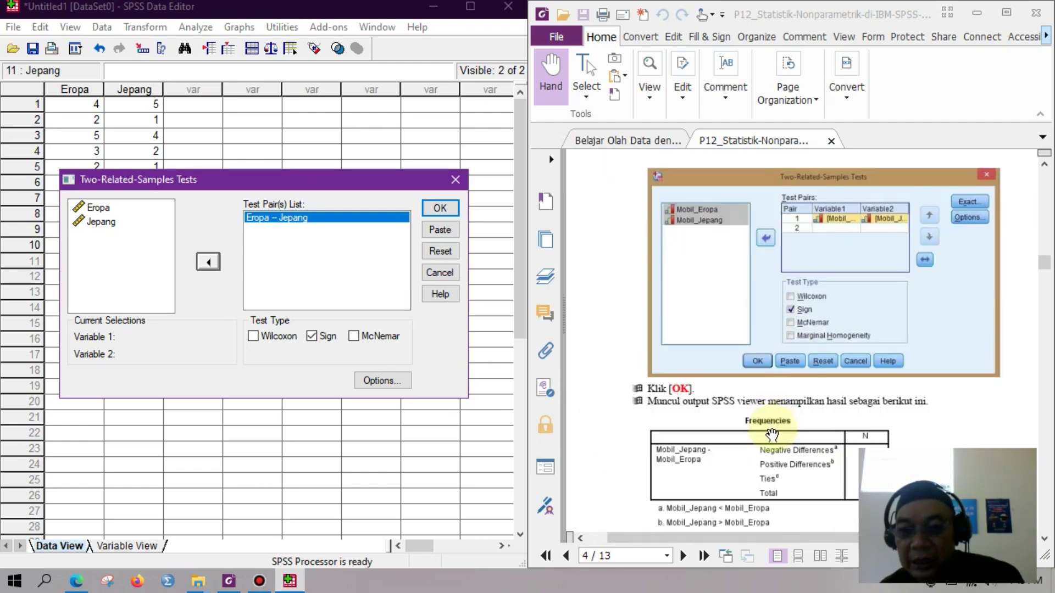
{"action": "scroll", "coordinate": [771, 437], "scroll_direction": "down", "scroll_amount": 5}
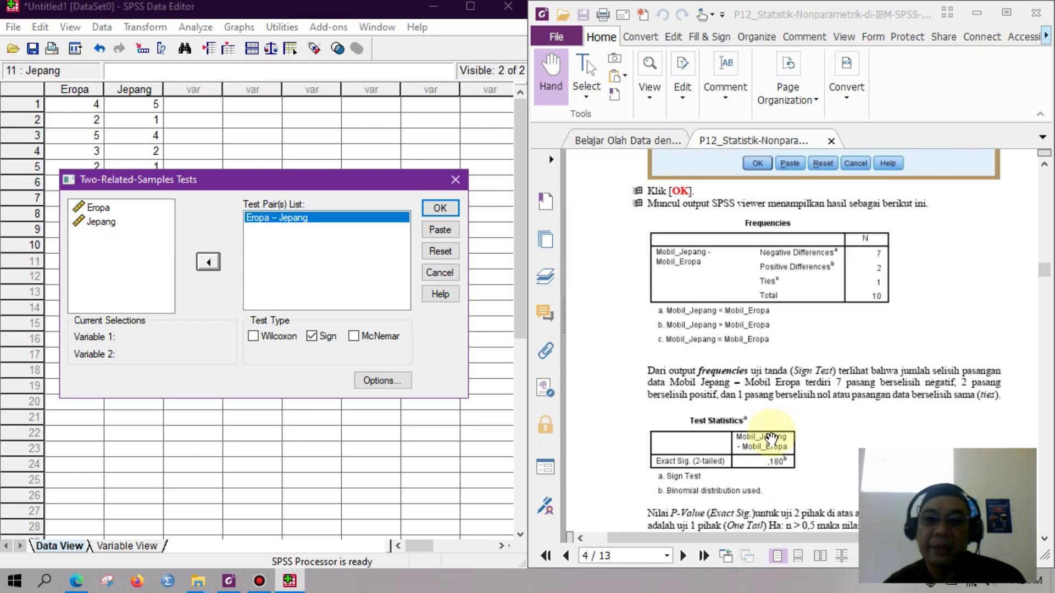
{"action": "left_click", "coordinate": [440, 207]}
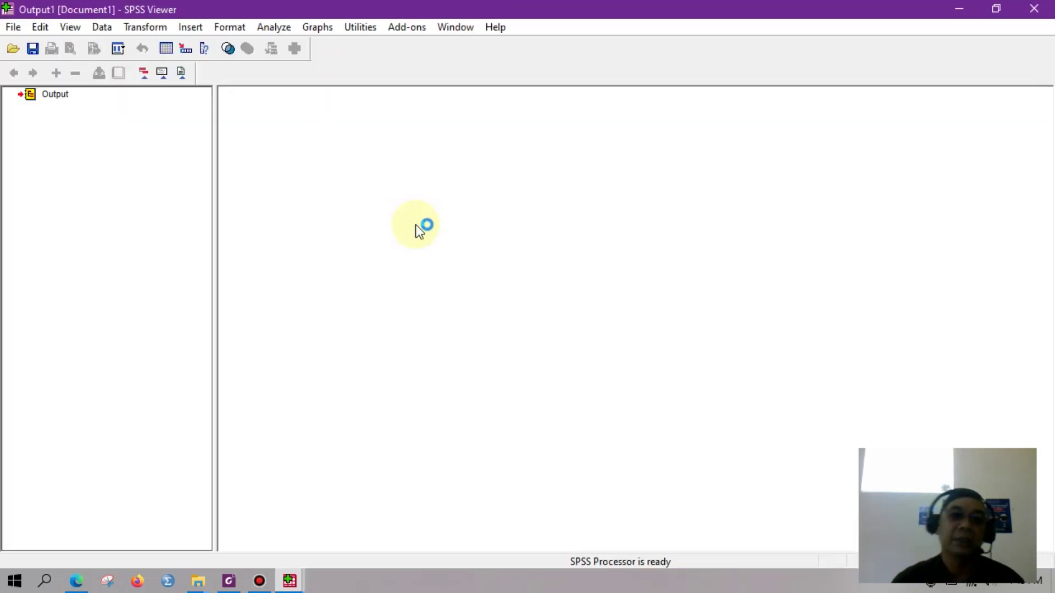
{"action": "key", "text": "super+Left"}
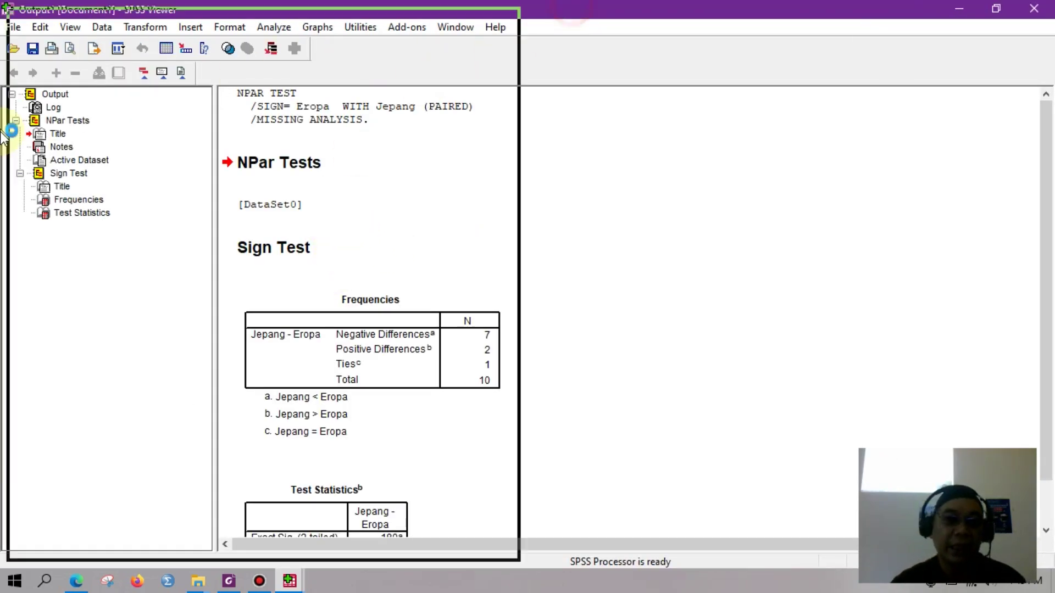
{"action": "scroll", "coordinate": [413, 352], "scroll_direction": "down", "scroll_amount": 3}
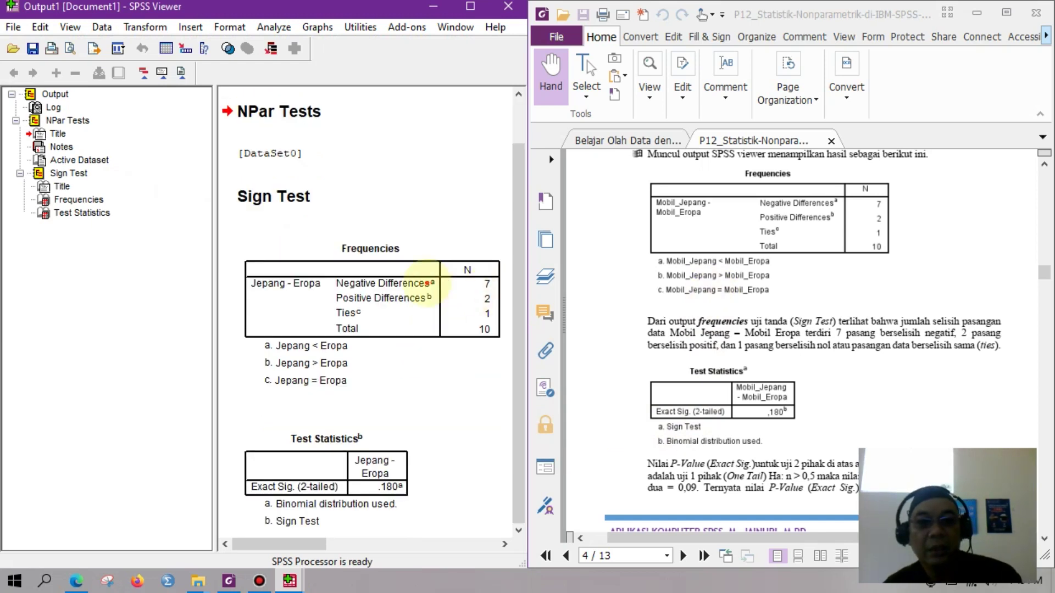
- Compare the negative differences, positive differences, ties and total in the output's Frequencies table with those in the handout
{"action": "left_click_drag", "start_coordinate": [252, 293], "coordinate": [296, 297]}
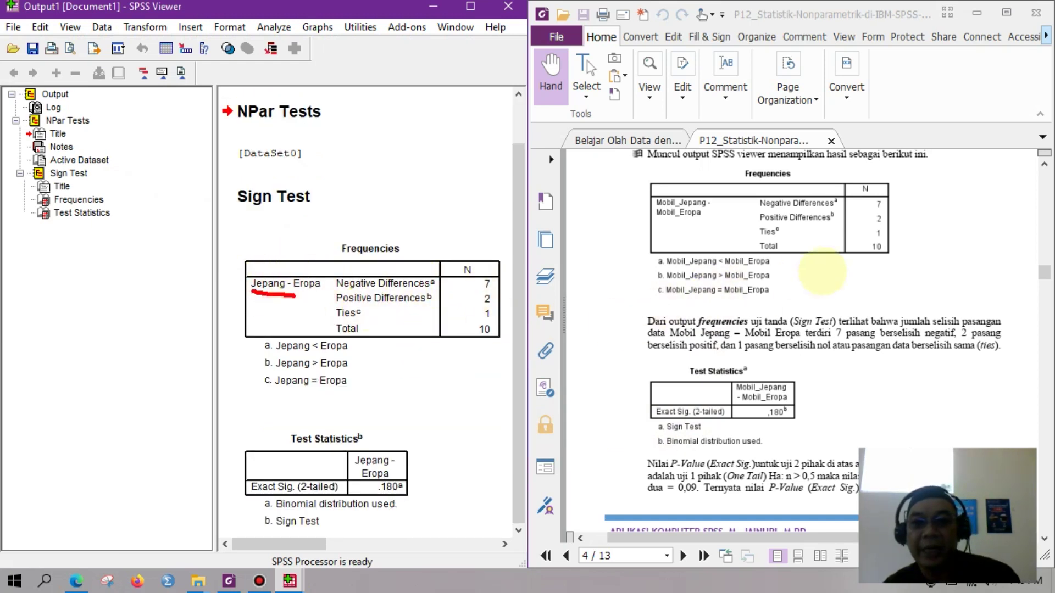
{"action": "left_click_drag", "start_coordinate": [785, 209], "coordinate": [812, 202]}
{"action": "left_click_drag", "start_coordinate": [389, 293], "coordinate": [415, 298]}
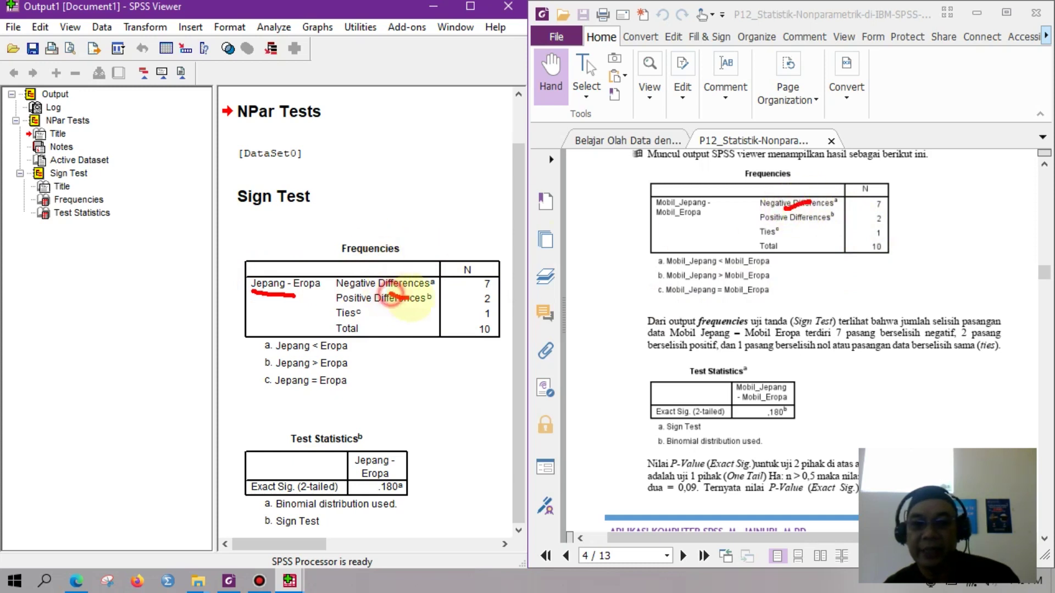
{"action": "left_click_drag", "start_coordinate": [871, 210], "coordinate": [887, 203]}
{"action": "left_click_drag", "start_coordinate": [785, 221], "coordinate": [885, 229]}
{"action": "left_click_drag", "start_coordinate": [474, 306], "coordinate": [494, 303]}
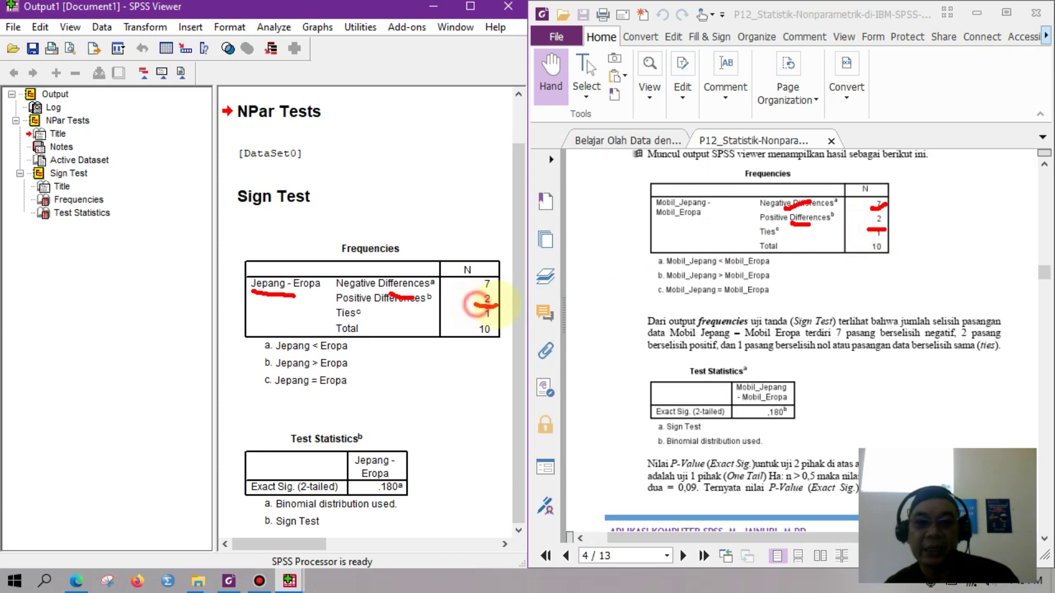
{"action": "left_click_drag", "start_coordinate": [359, 317], "coordinate": [377, 316]}
{"action": "left_click_drag", "start_coordinate": [484, 314], "coordinate": [495, 316]}
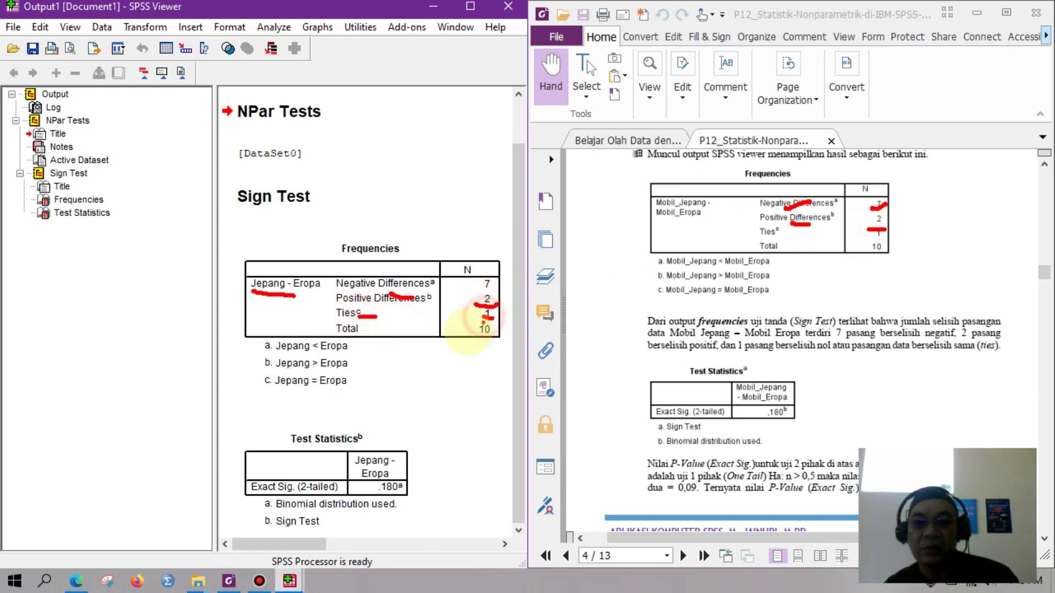
{"action": "left_click_drag", "start_coordinate": [377, 325], "coordinate": [391, 328]}
{"action": "left_click_drag", "start_coordinate": [461, 339], "coordinate": [488, 338]}
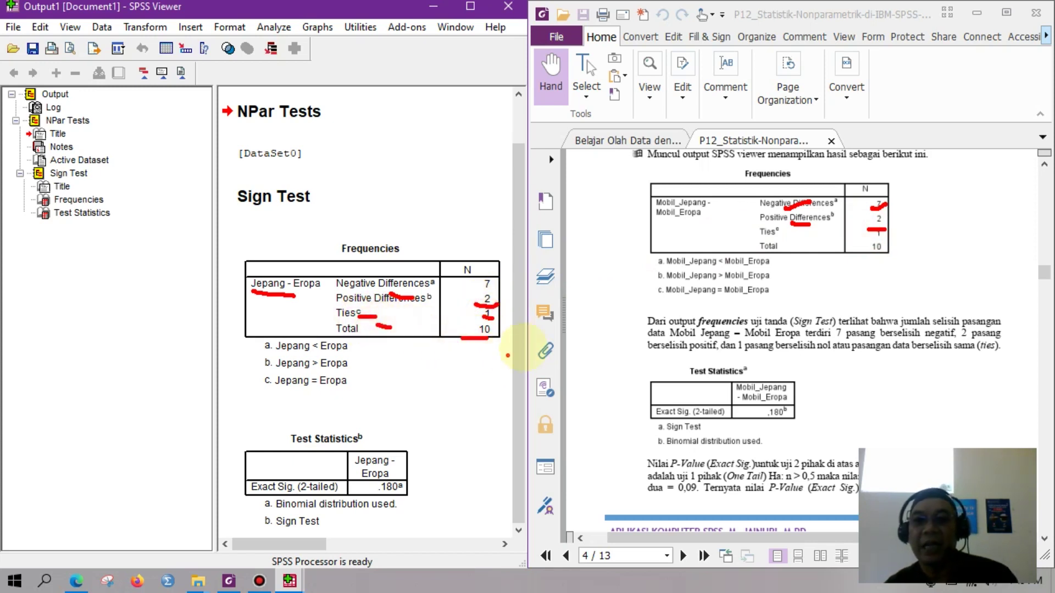
- Read the handout's explanation of the Frequencies output for the Japanese and European cars, and clear the markings
{"action": "mouse_move", "coordinate": [384, 237]}
{"action": "left_mouse_down"}
{"action": "mouse_move", "coordinate": [320, 253]}
{"action": "mouse_move", "coordinate": [398, 244]}
{"action": "mouse_move", "coordinate": [374, 227]}
{"action": "left_mouse_up"}
{"action": "mouse_move", "coordinate": [783, 160]}
{"action": "left_mouse_down"}
{"action": "mouse_move", "coordinate": [747, 179]}
{"action": "mouse_move", "coordinate": [792, 175]}
{"action": "left_mouse_up"}
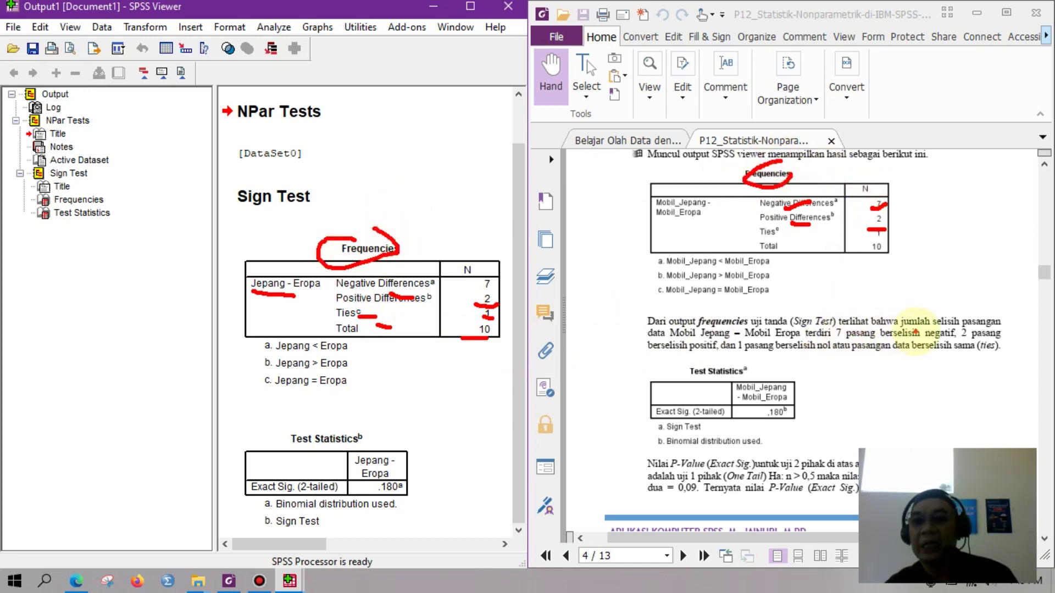
{"action": "left_click_drag", "start_coordinate": [699, 332], "coordinate": [721, 336]}
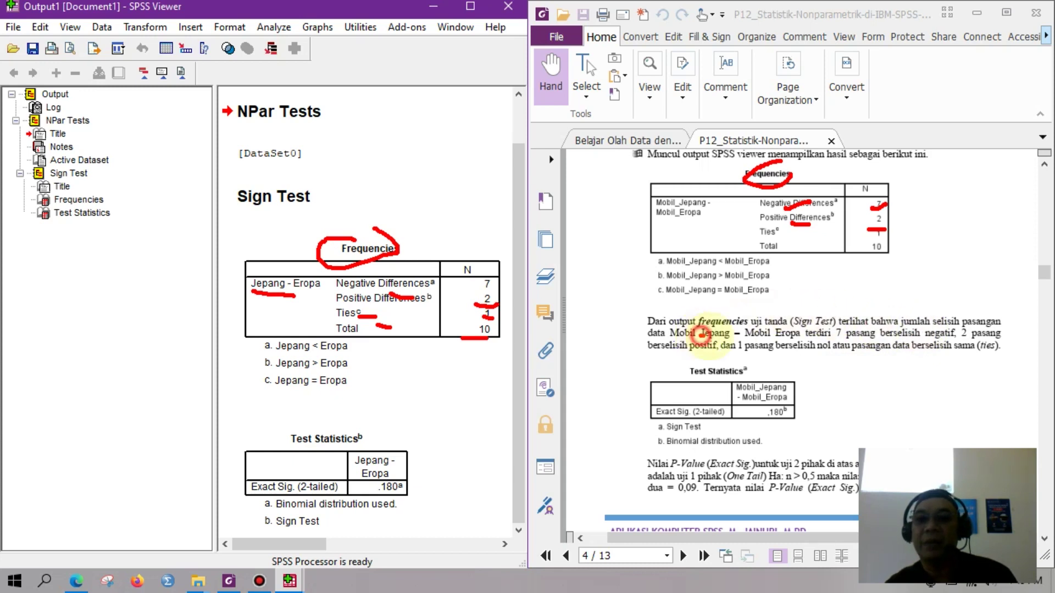
{"action": "left_click_drag", "start_coordinate": [836, 337], "coordinate": [883, 333]}
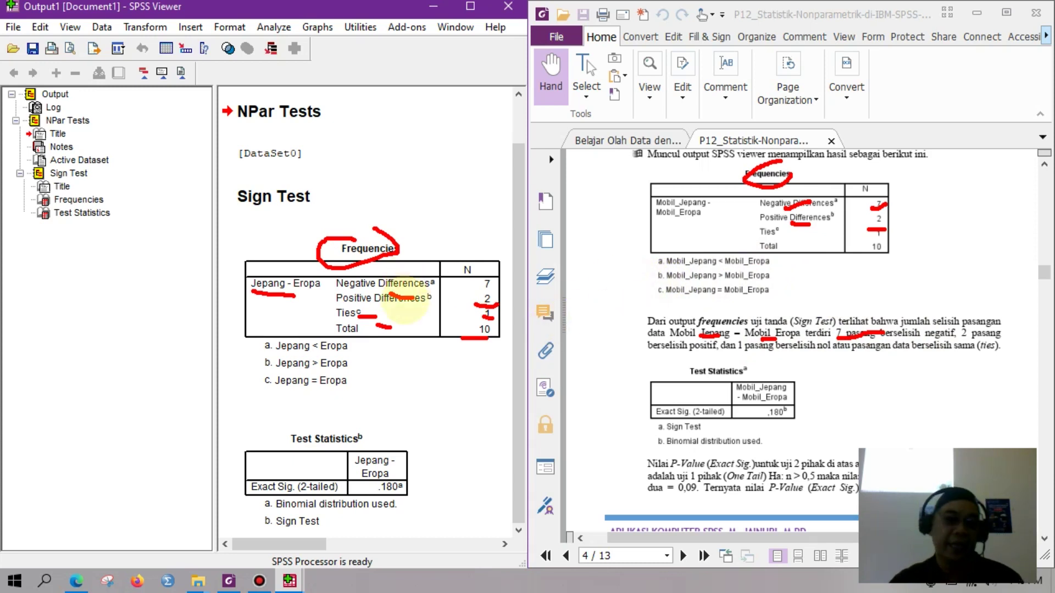
{"action": "key", "text": "Escape"}
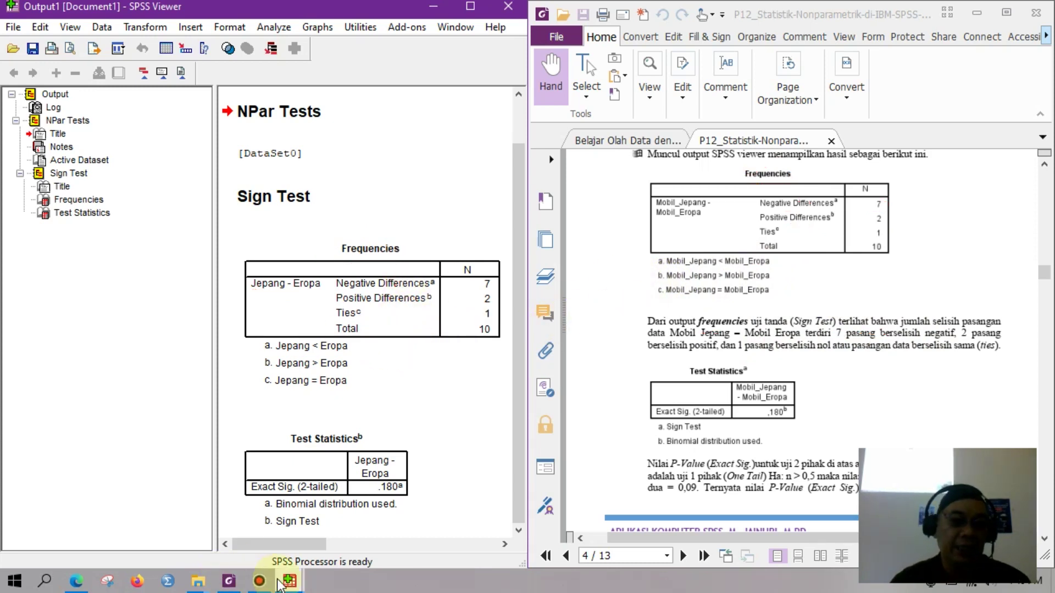
- Return to the Data Editor and compare the paired Eropa and Jepang ratings in rows 1 and 3
{"action": "mouse_move", "coordinate": [289, 581]}
{"action": "left_click", "coordinate": [233, 494]}
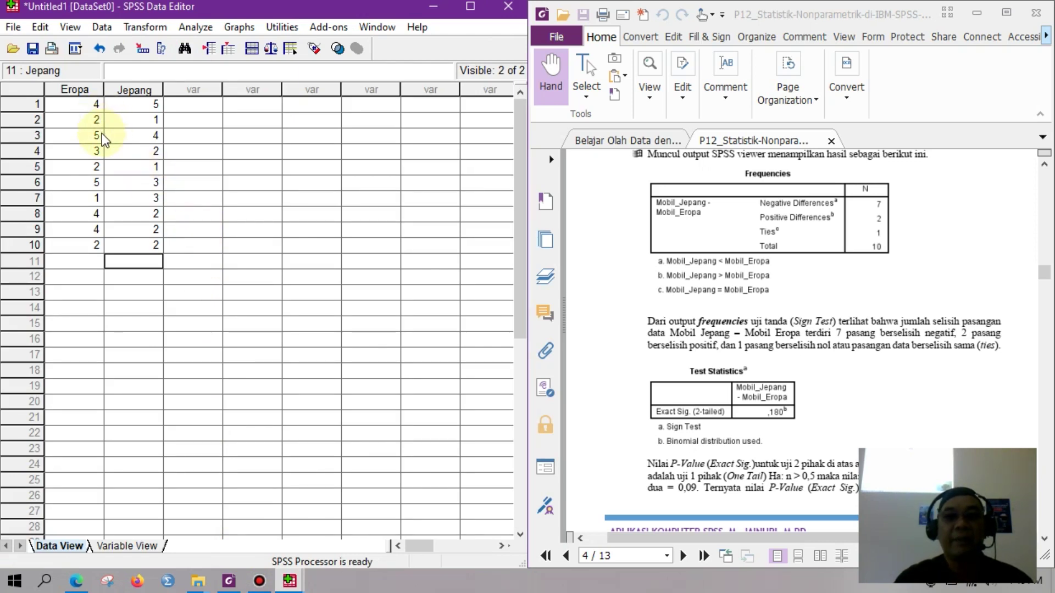
{"action": "left_click_drag", "start_coordinate": [88, 136], "coordinate": [103, 136]}
{"action": "left_click_drag", "start_coordinate": [146, 105], "coordinate": [160, 104]}
{"action": "left_click_drag", "start_coordinate": [94, 104], "coordinate": [107, 105]}
{"action": "left_click_drag", "start_coordinate": [154, 142], "coordinate": [172, 133]}
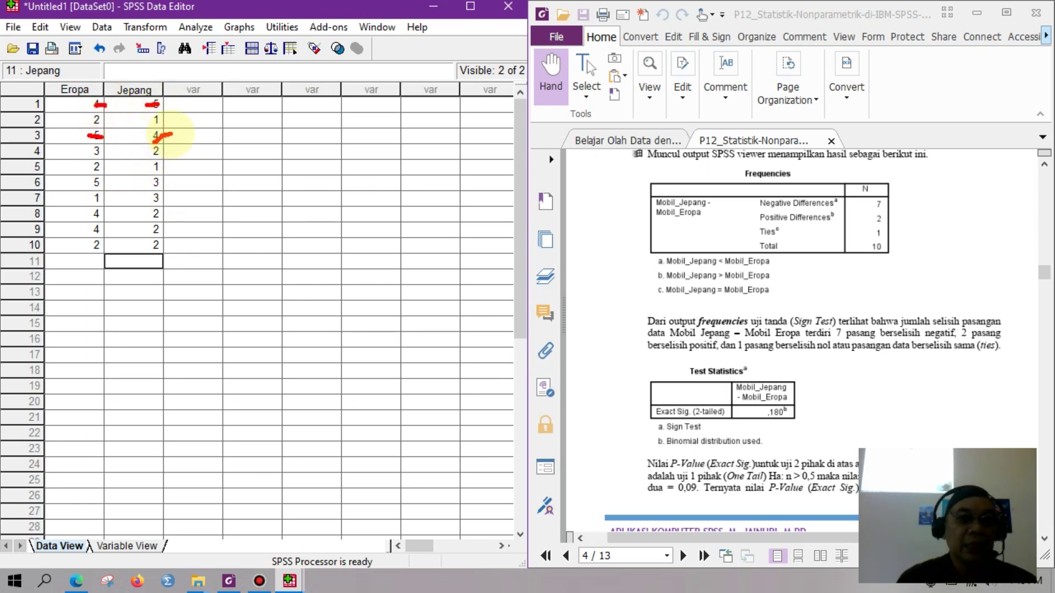
- Compare the remaining paired Eropa and Jepang ratings in the Data Editor, row by row, to identify negative, positive and tied differences
{"action": "left_click_drag", "start_coordinate": [87, 149], "coordinate": [170, 186]}
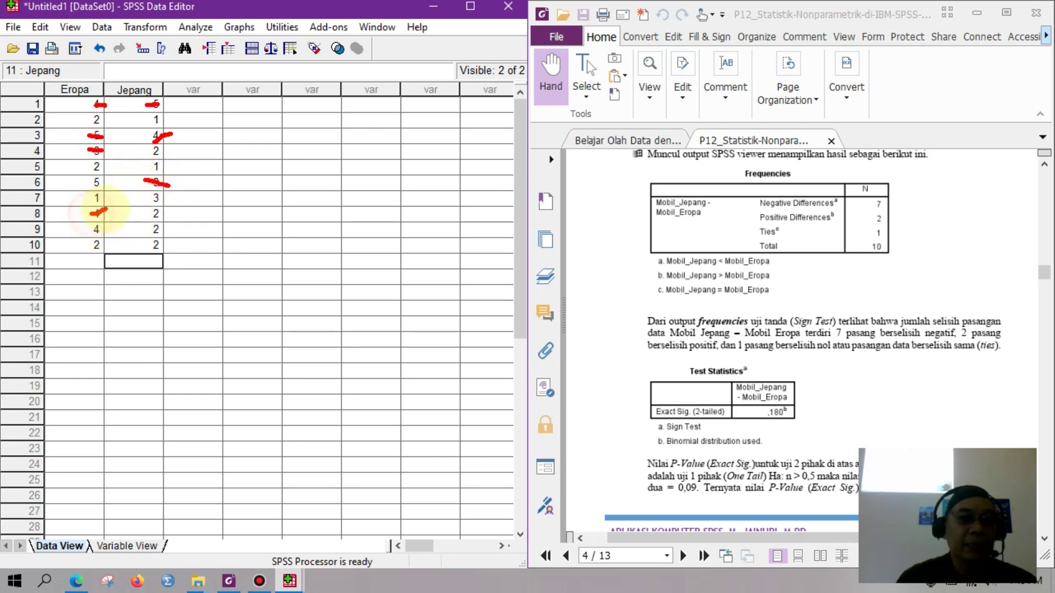
{"action": "left_click_drag", "start_coordinate": [92, 210], "coordinate": [106, 220]}
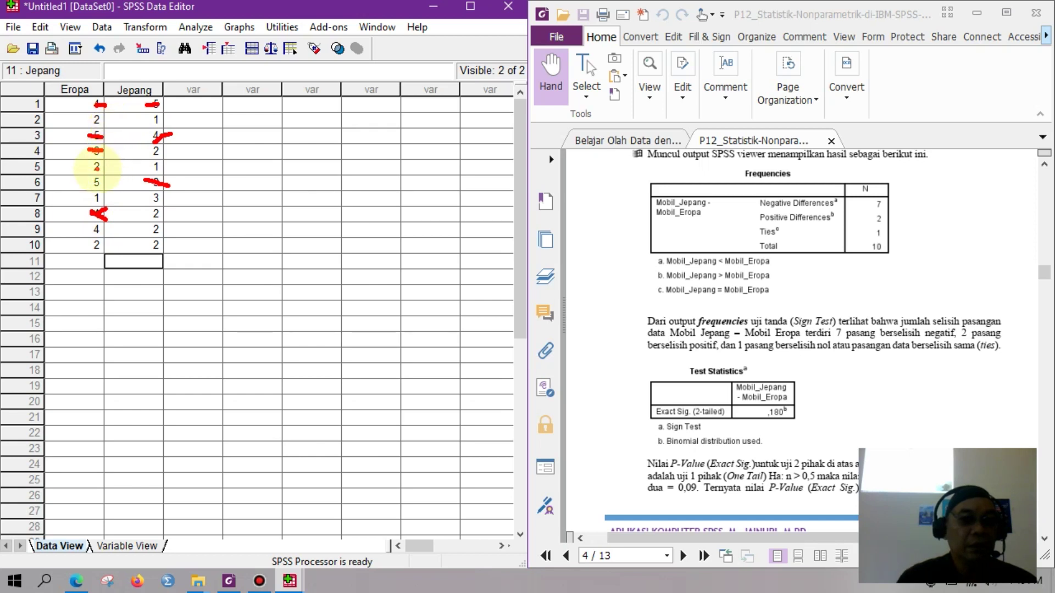
{"action": "left_click_drag", "start_coordinate": [93, 170], "coordinate": [105, 165]}
{"action": "left_click_drag", "start_coordinate": [142, 219], "coordinate": [160, 213]}
{"action": "left_click_drag", "start_coordinate": [91, 248], "coordinate": [168, 232]}
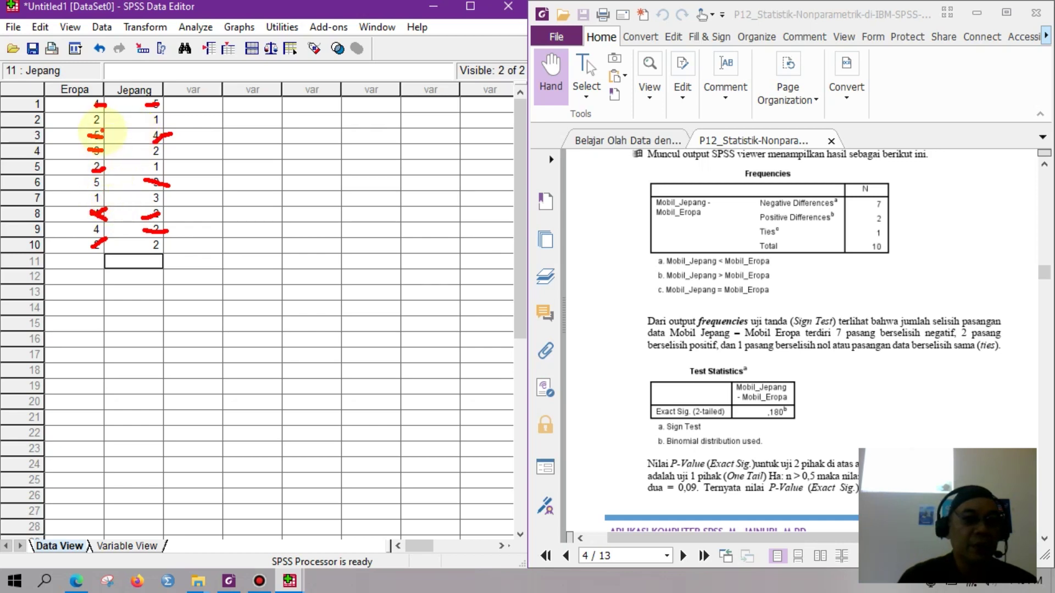
{"action": "left_click_drag", "start_coordinate": [93, 124], "coordinate": [105, 112]}
{"action": "left_click_drag", "start_coordinate": [151, 250], "coordinate": [163, 239]}
{"action": "left_click", "coordinate": [96, 196]}
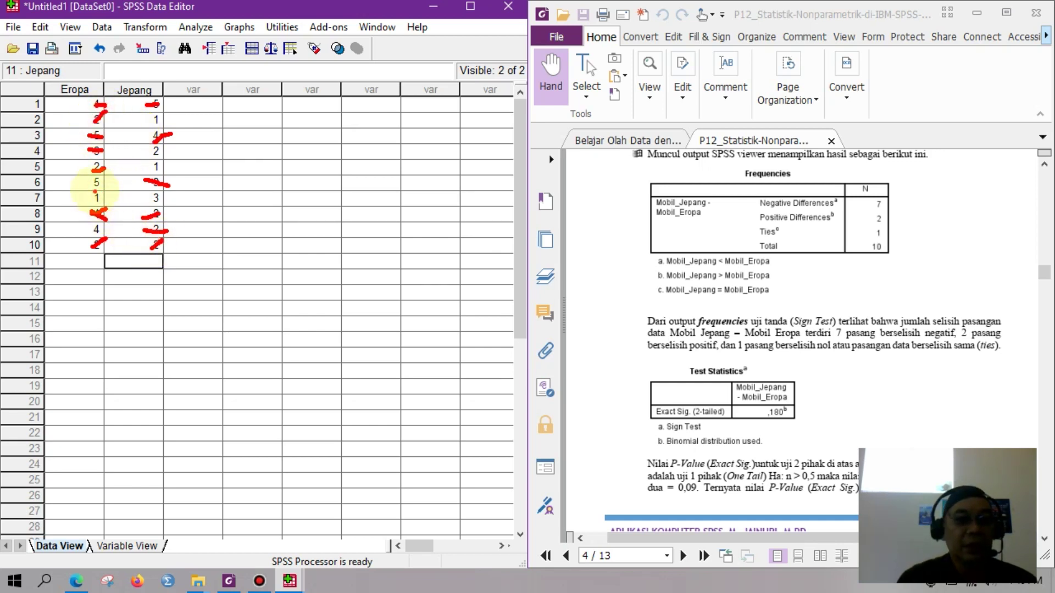
{"action": "left_click_drag", "start_coordinate": [92, 197], "coordinate": [112, 193]}
{"action": "left_click_drag", "start_coordinate": [149, 162], "coordinate": [162, 164]}
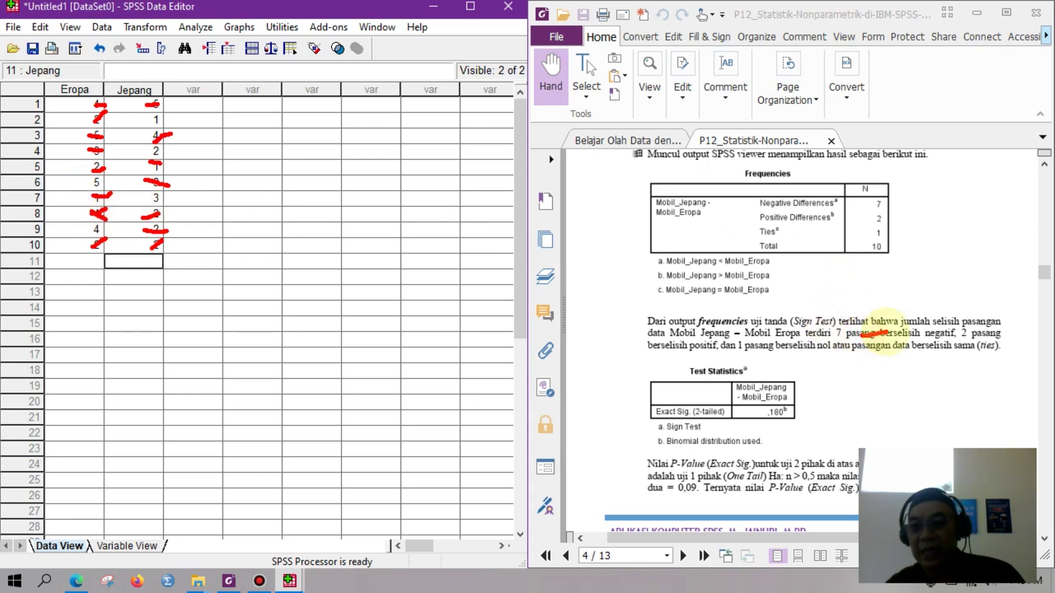
- Check the handout's sentence on the negative, positive and zero differences between the Japanese and European cars, and clear the markings
{"action": "left_click_drag", "start_coordinate": [777, 332], "coordinate": [954, 334]}
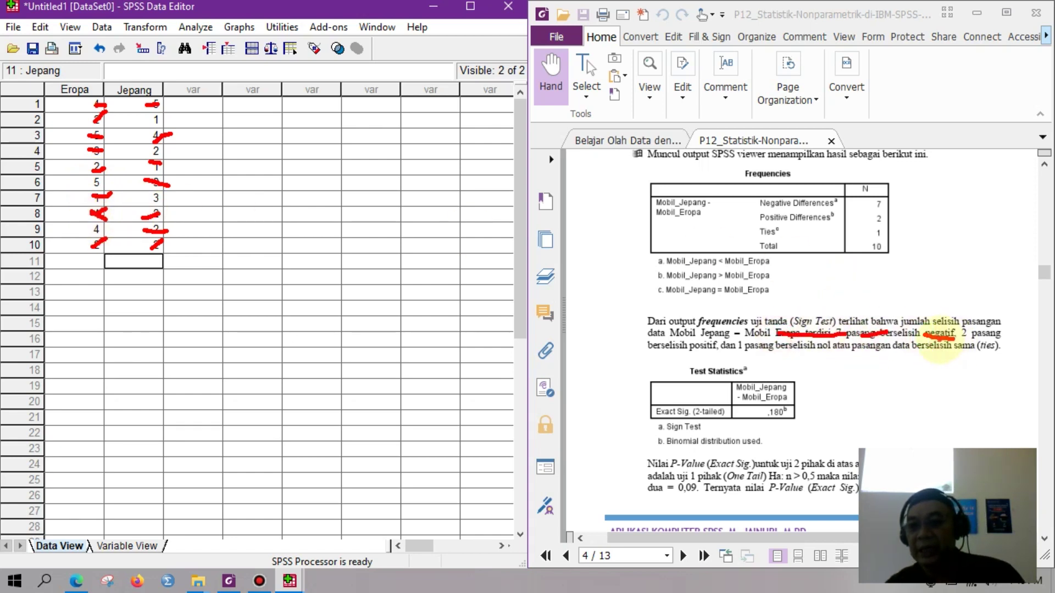
{"action": "left_click_drag", "start_coordinate": [722, 355], "coordinate": [838, 355]}
{"action": "left_click_drag", "start_coordinate": [912, 356], "coordinate": [973, 358]}
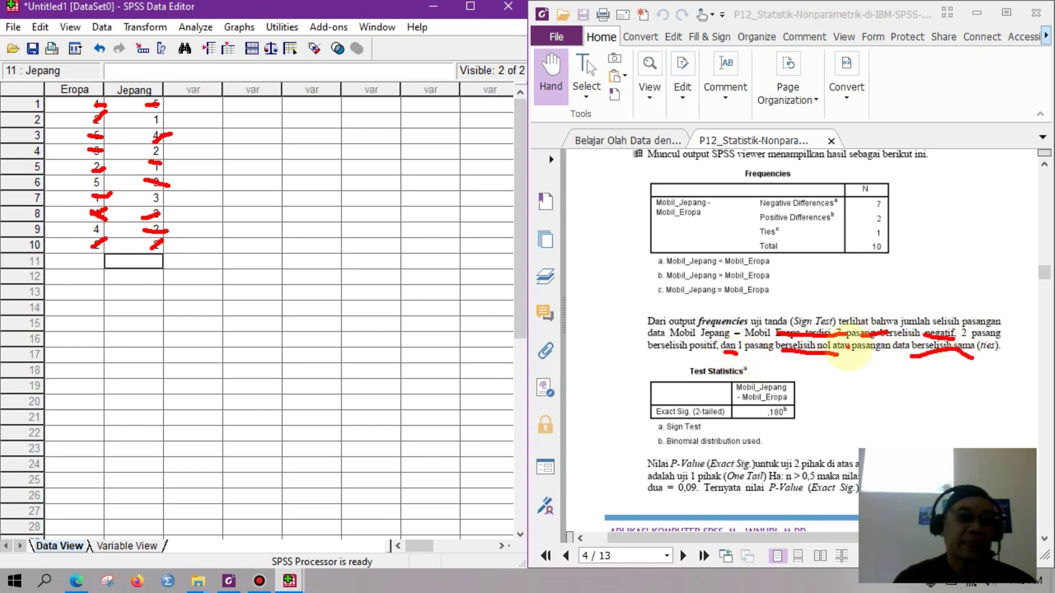
{"action": "key", "text": "Escape"}
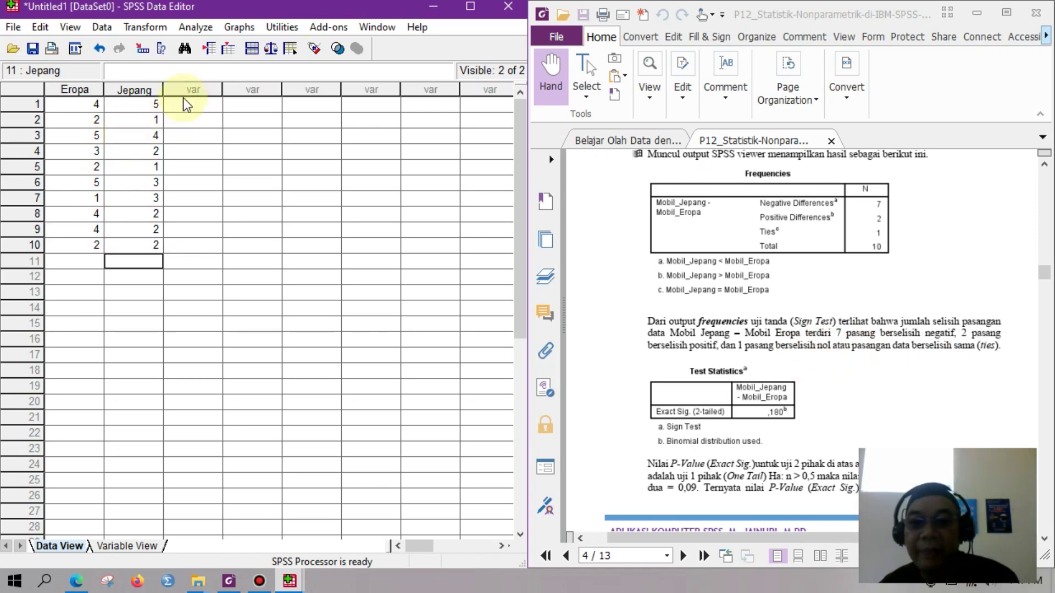
- Set the handout's page display to continuous scrolling near the Test Statistics table
{"action": "scroll", "coordinate": [864, 248], "scroll_direction": "down", "scroll_amount": 5}
{"action": "scroll", "coordinate": [860, 282], "scroll_direction": "up", "scroll_amount": 4}
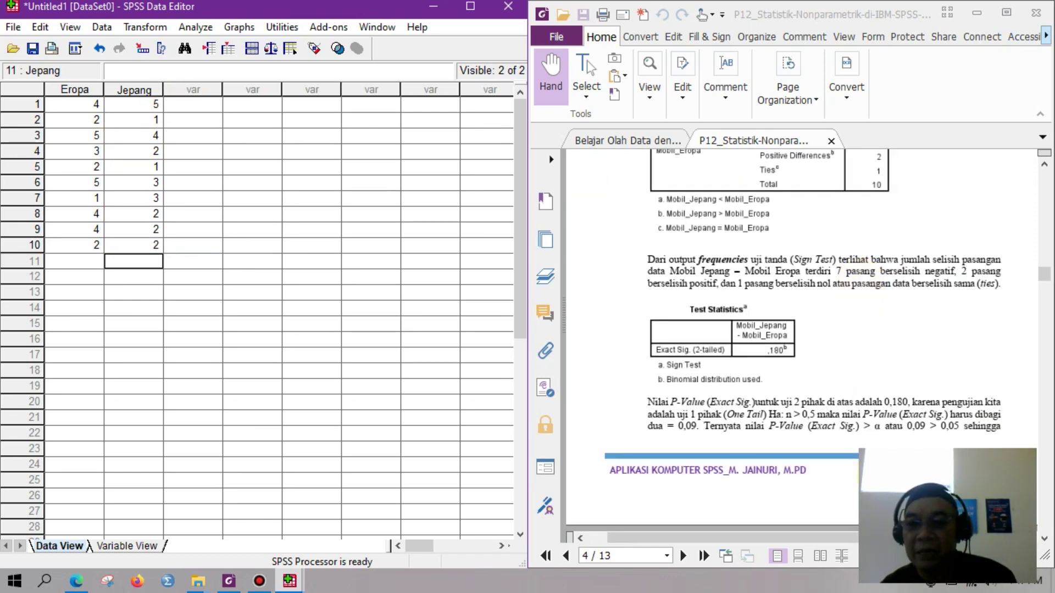
{"action": "left_click", "coordinate": [797, 557]}
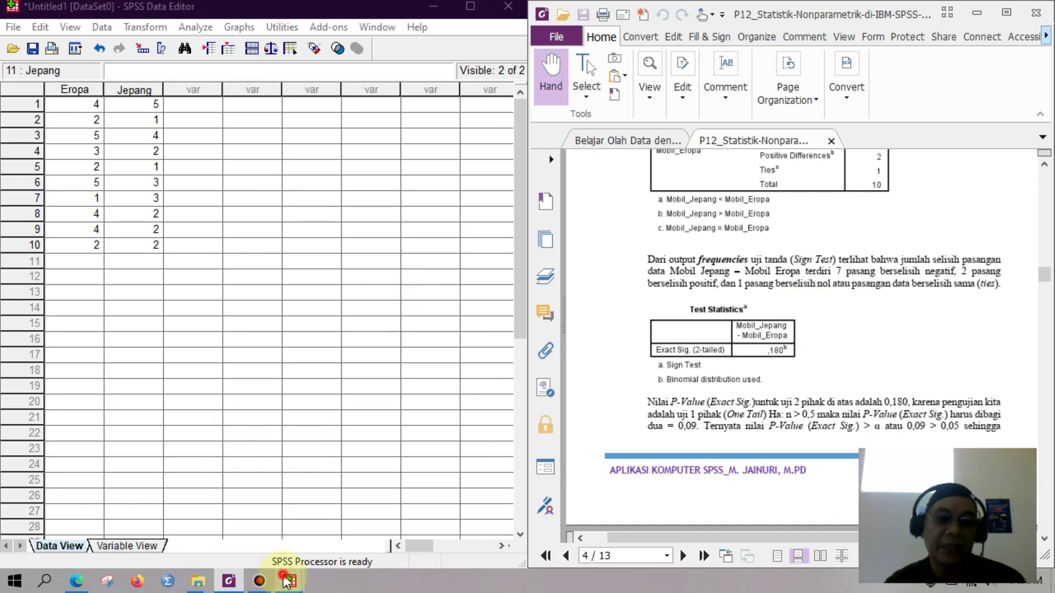
- Switch to the SPSS output Viewer and compare the Test Statistics table's Exact Sig. (2-tailed) with the 0,05 significance level, clearing the markings
{"action": "mouse_move", "coordinate": [290, 581]}
{"action": "left_click", "coordinate": [319, 552]}
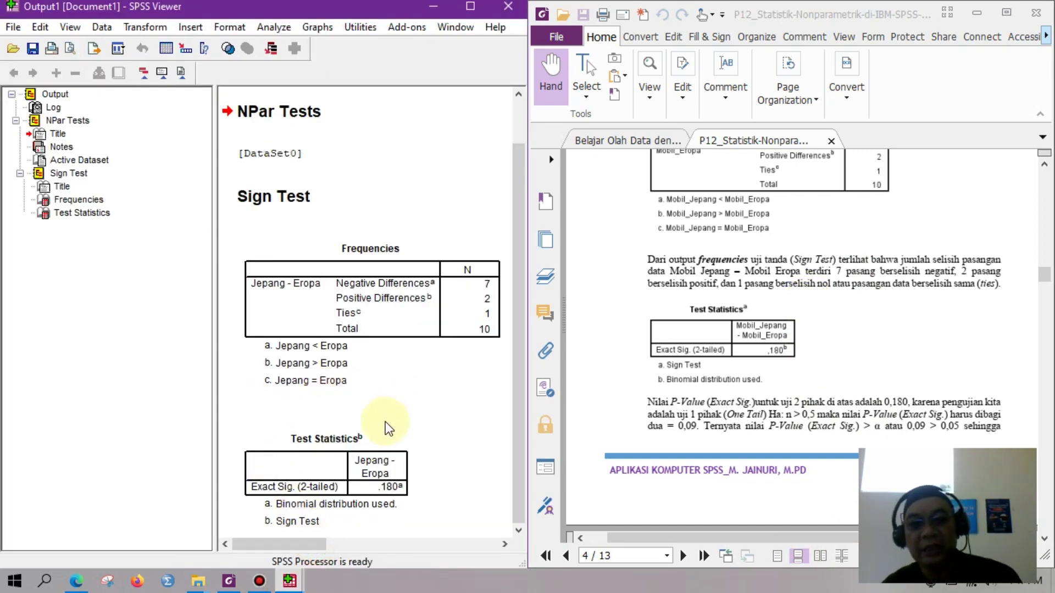
{"action": "mouse_move", "coordinate": [415, 430]}
{"action": "left_mouse_down"}
{"action": "mouse_move", "coordinate": [276, 407]}
{"action": "mouse_move", "coordinate": [321, 534]}
{"action": "mouse_move", "coordinate": [410, 473]}
{"action": "mouse_move", "coordinate": [379, 431]}
{"action": "left_mouse_up"}
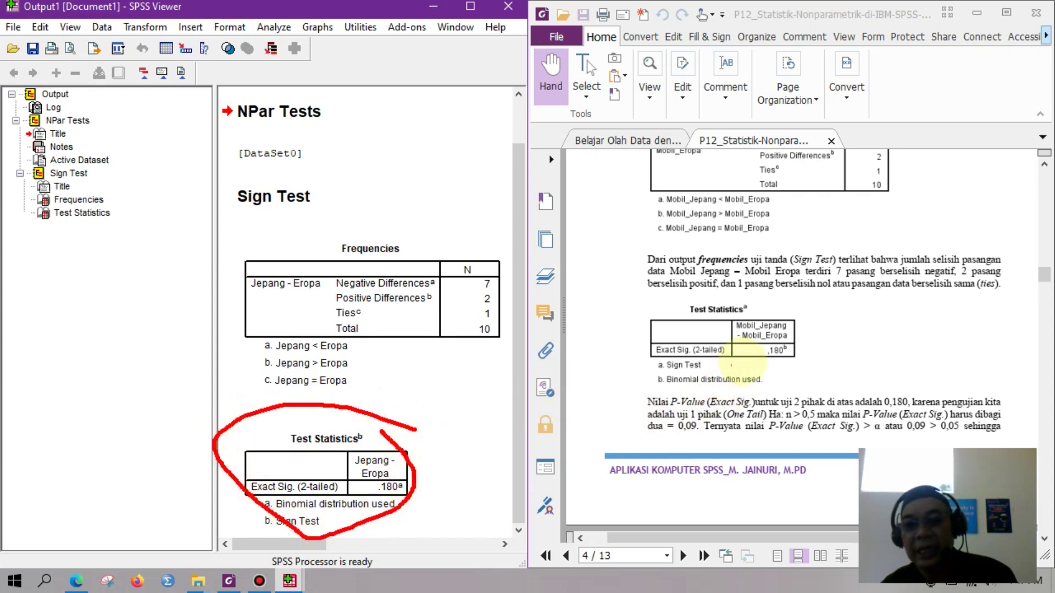
{"action": "mouse_move", "coordinate": [406, 466]}
{"action": "left_mouse_down"}
{"action": "mouse_move", "coordinate": [359, 491]}
{"action": "mouse_move", "coordinate": [420, 508]}
{"action": "mouse_move", "coordinate": [387, 479]}
{"action": "mouse_move", "coordinate": [429, 484]}
{"action": "left_mouse_up"}
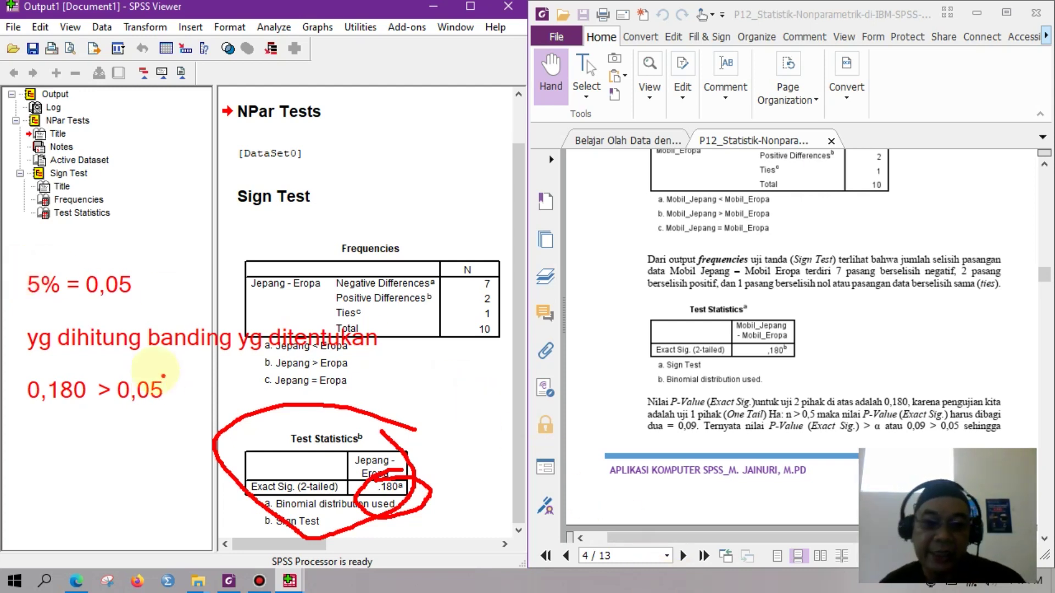
{"action": "key", "text": "Escape"}
- Read the handout's sign test conclusion and go back to its Ho and Ha hypotheses about European and Japanese car comfort
{"action": "scroll", "coordinate": [676, 391], "scroll_direction": "down", "scroll_amount": 2}
{"action": "scroll", "coordinate": [676, 392], "scroll_direction": "down", "scroll_amount": 5}
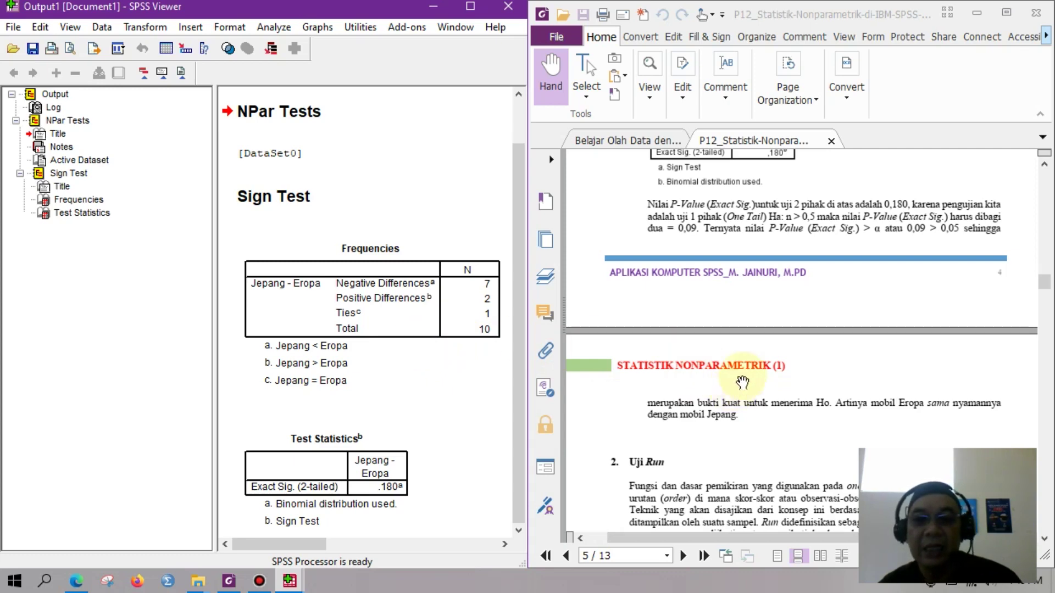
{"action": "scroll", "coordinate": [740, 388], "scroll_direction": "up", "scroll_amount": 20}
{"action": "scroll", "coordinate": [745, 377], "scroll_direction": "up", "scroll_amount": 4}
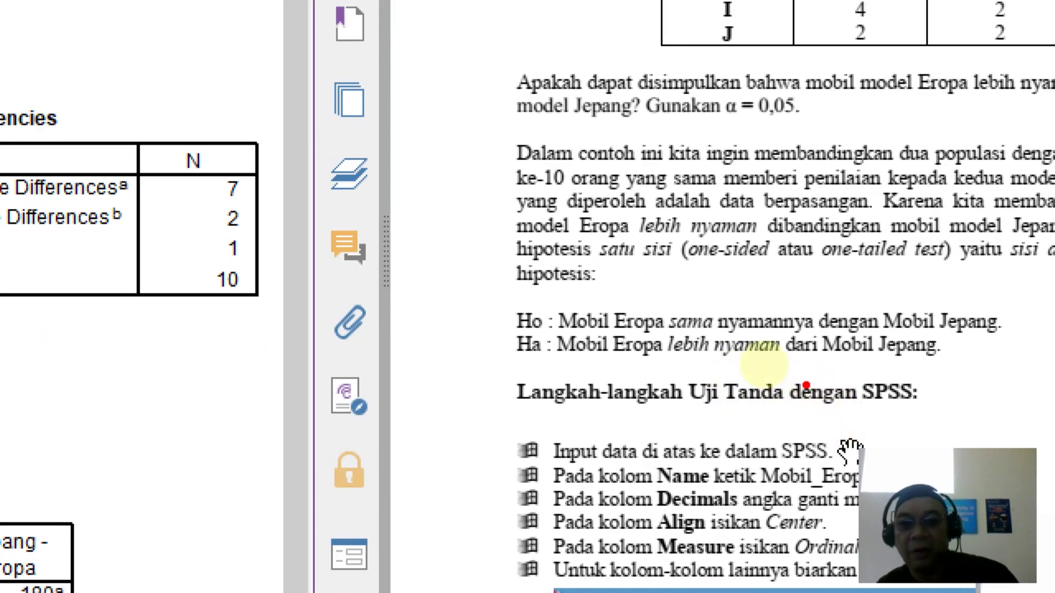
{"action": "left_click_drag", "start_coordinate": [690, 329], "coordinate": [770, 332]}
{"action": "left_click_drag", "start_coordinate": [907, 333], "coordinate": [972, 338]}
{"action": "key", "text": "Escape"}
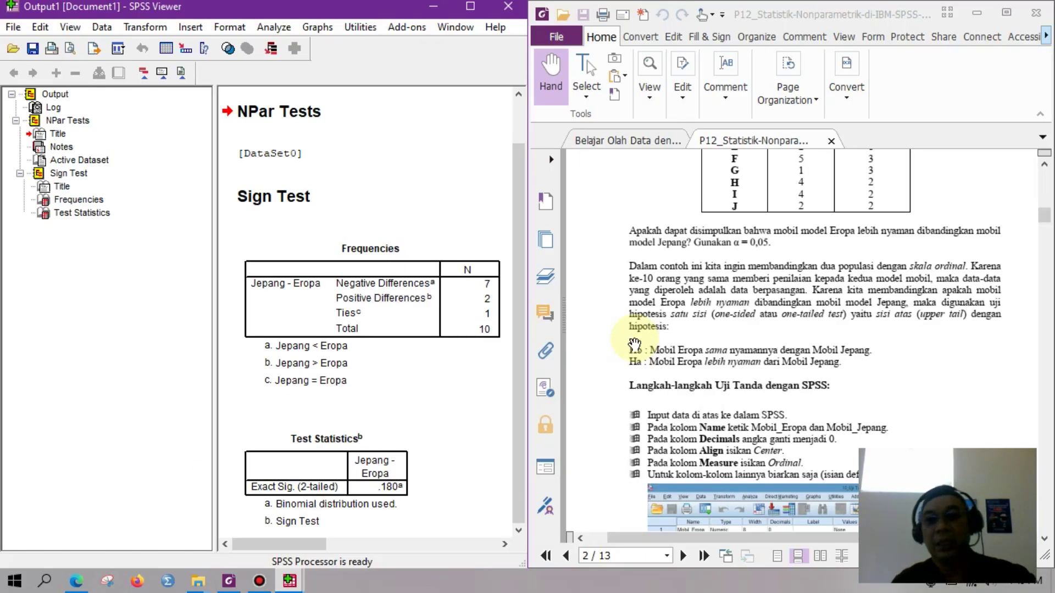
- Go to the Uji Run section on page 5 of the handout and maximize the handout window
{"action": "scroll", "coordinate": [513, 378], "scroll_direction": "down", "scroll_amount": 10}
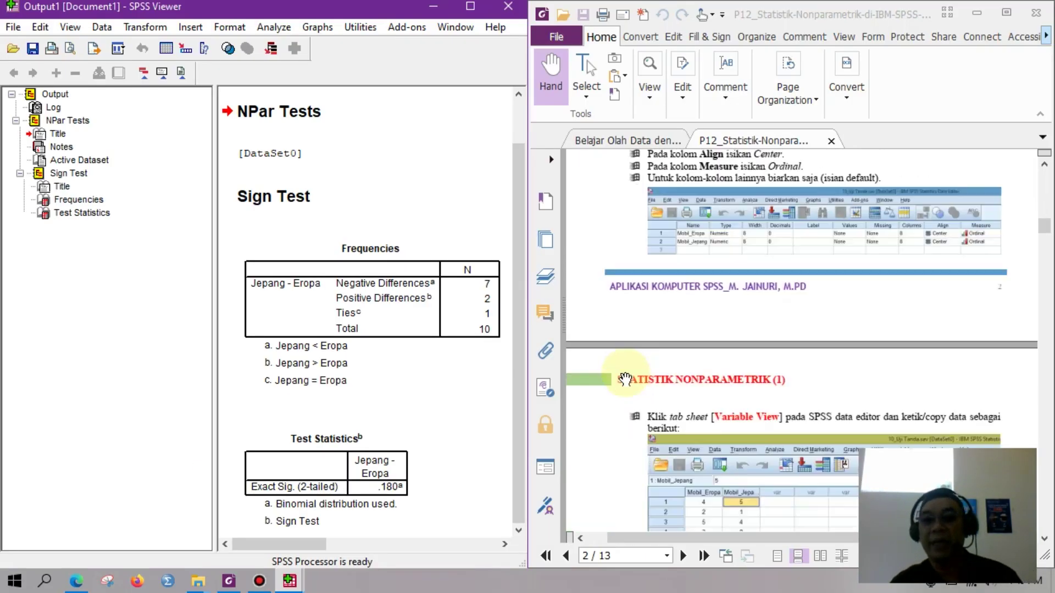
{"action": "scroll", "coordinate": [627, 378], "scroll_direction": "down", "scroll_amount": 15}
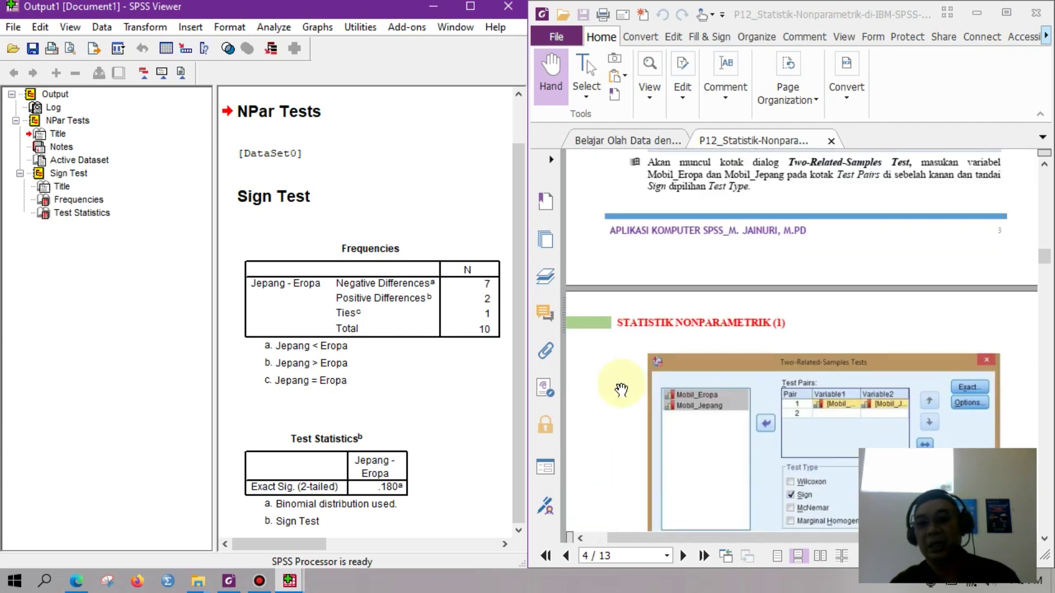
{"action": "scroll", "coordinate": [621, 392], "scroll_direction": "down", "scroll_amount": 15}
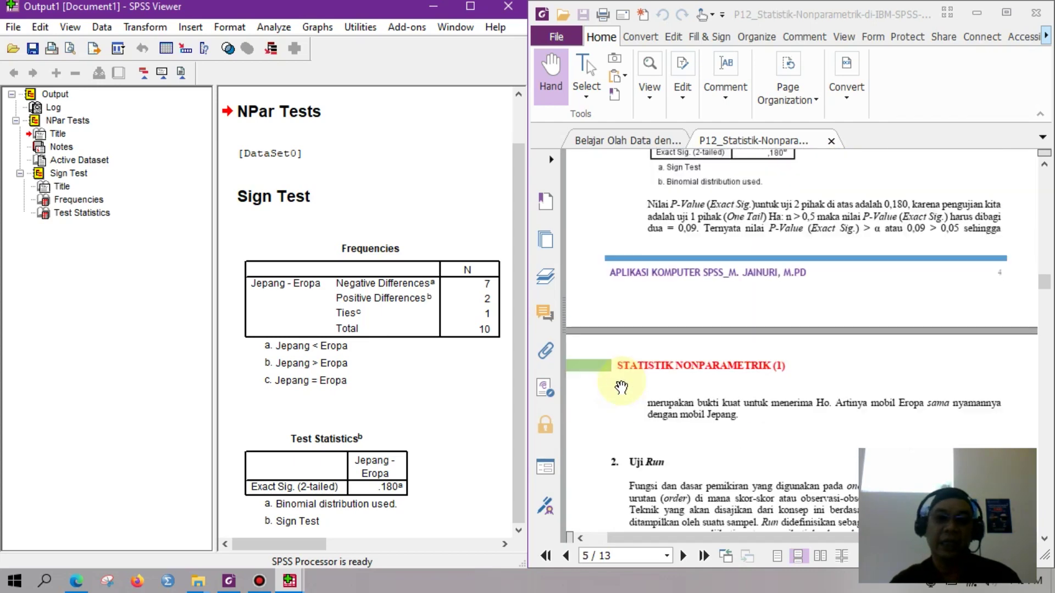
{"action": "scroll", "coordinate": [621, 388], "scroll_direction": "down", "scroll_amount": 2}
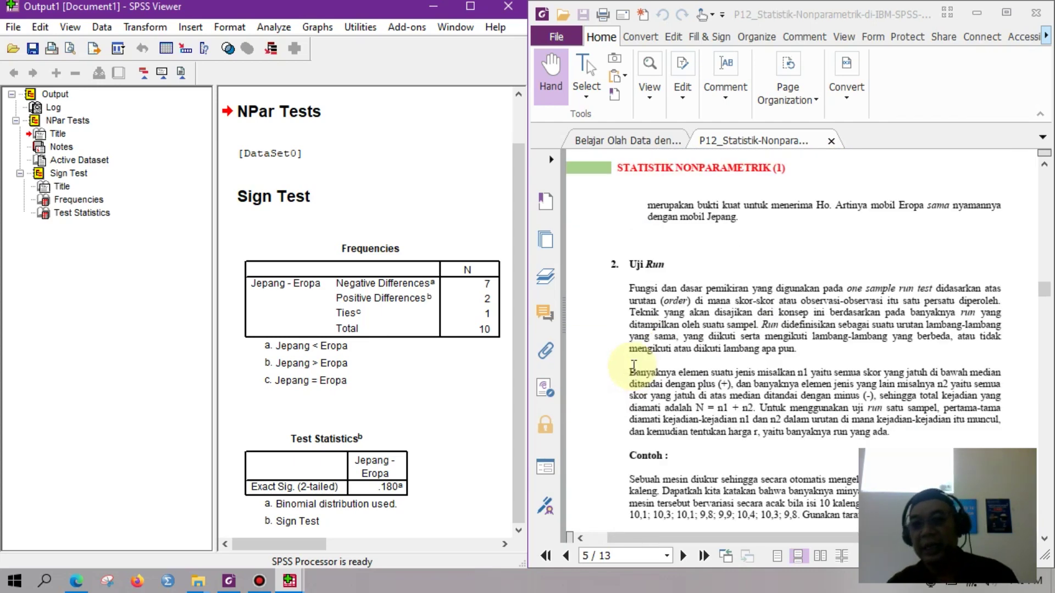
{"action": "left_click", "coordinate": [1005, 13]}
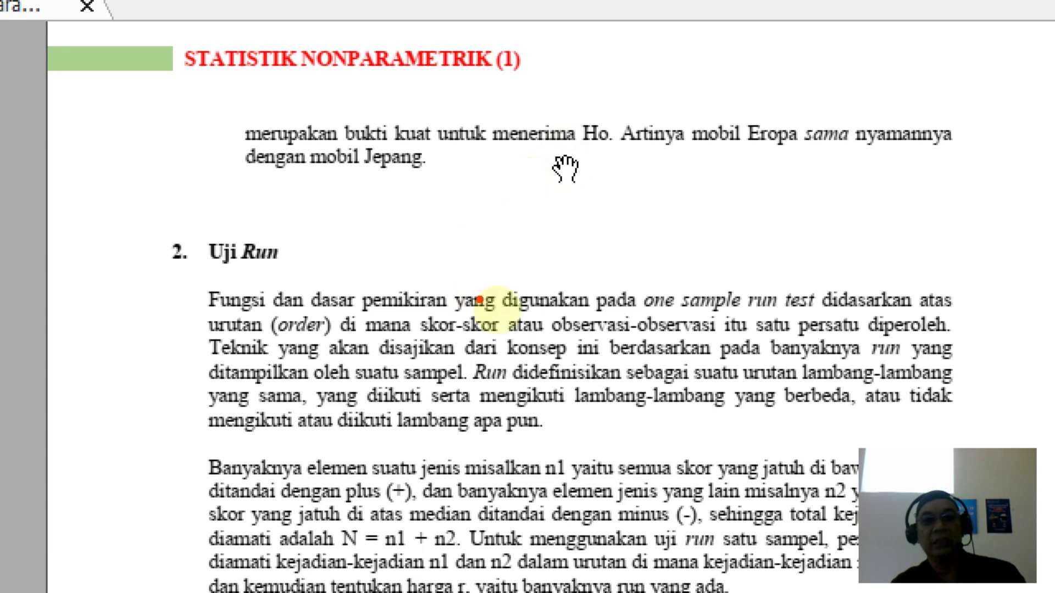
- Read the handout's explanation of the one sample run test, covering the order of scores and the definition of a run
{"action": "left_click_drag", "start_coordinate": [666, 313], "coordinate": [729, 317]}
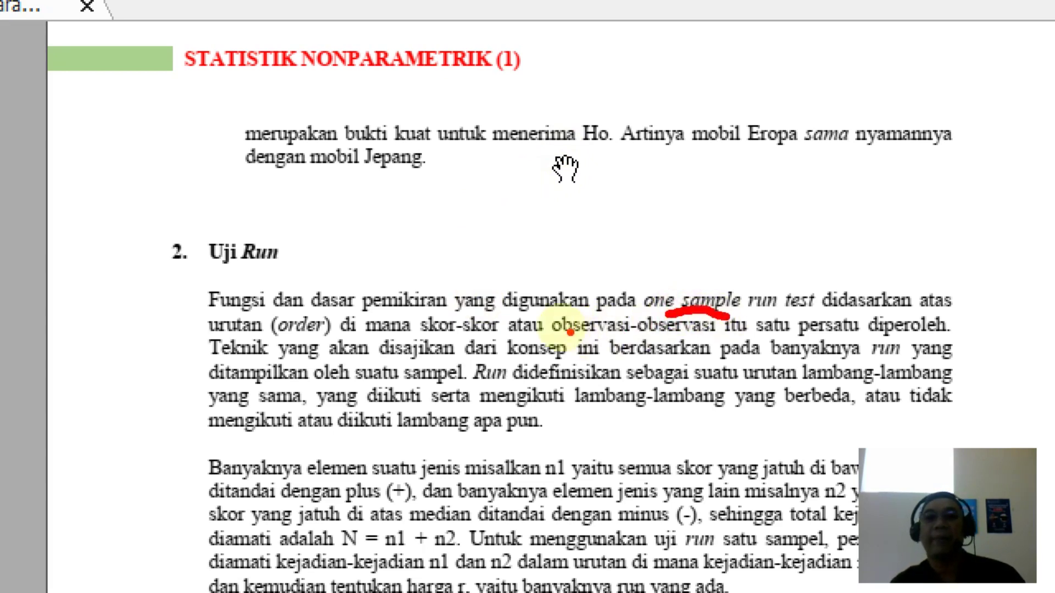
{"action": "left_click_drag", "start_coordinate": [268, 336], "coordinate": [306, 329]}
{"action": "left_click", "coordinate": [443, 329]}
{"action": "left_click_drag", "start_coordinate": [432, 333], "coordinate": [473, 324]}
{"action": "left_click_drag", "start_coordinate": [596, 338], "coordinate": [665, 342]}
{"action": "left_click_drag", "start_coordinate": [798, 329], "coordinate": [850, 333]}
{"action": "left_click_drag", "start_coordinate": [393, 355], "coordinate": [440, 343]}
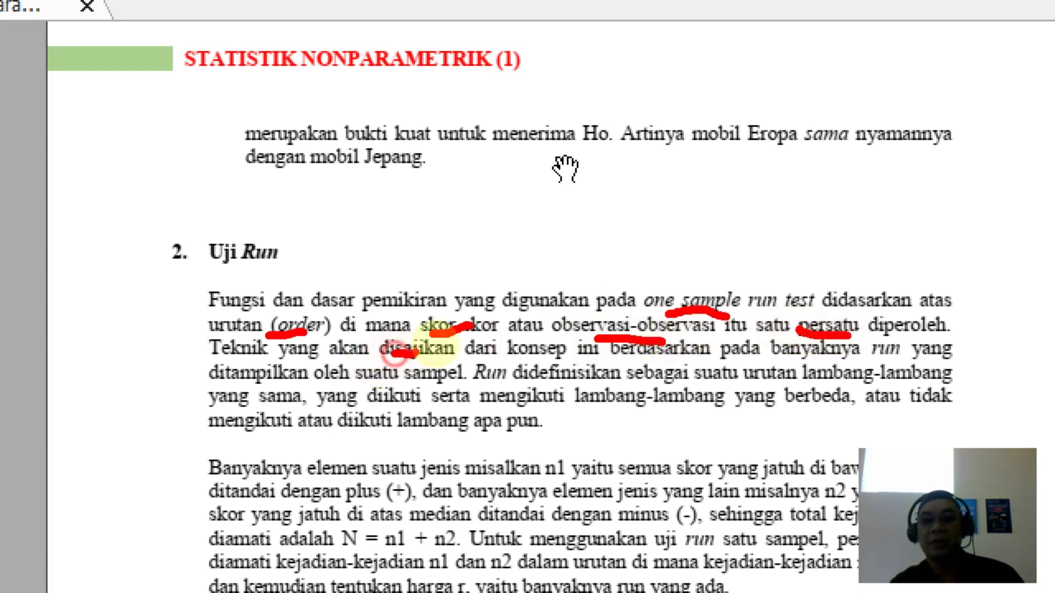
{"action": "left_click_drag", "start_coordinate": [807, 357], "coordinate": [849, 358]}
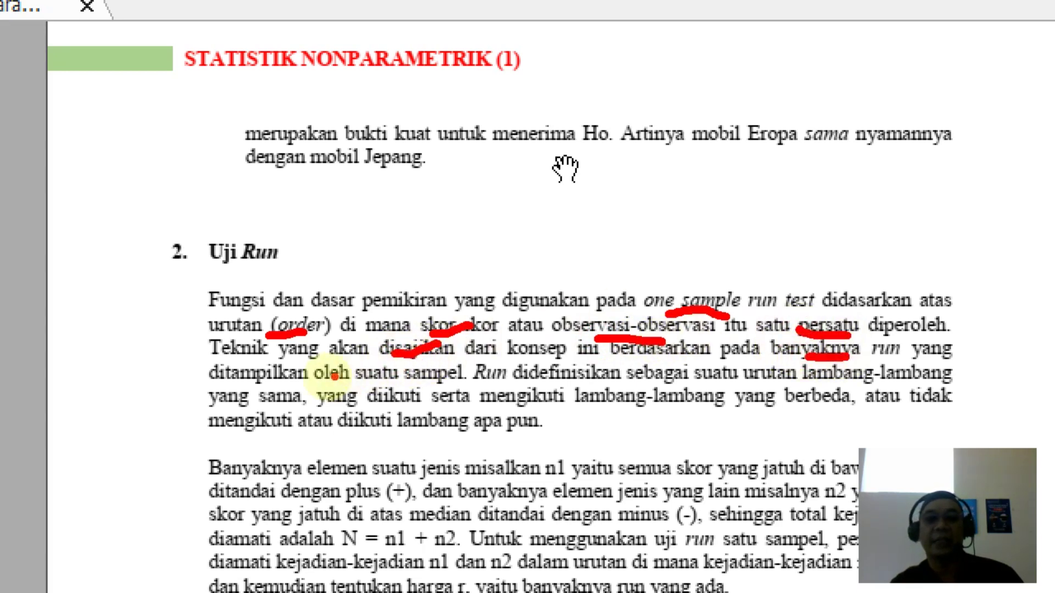
{"action": "left_click_drag", "start_coordinate": [290, 385], "coordinate": [317, 383]}
{"action": "left_click_drag", "start_coordinate": [425, 388], "coordinate": [439, 387]}
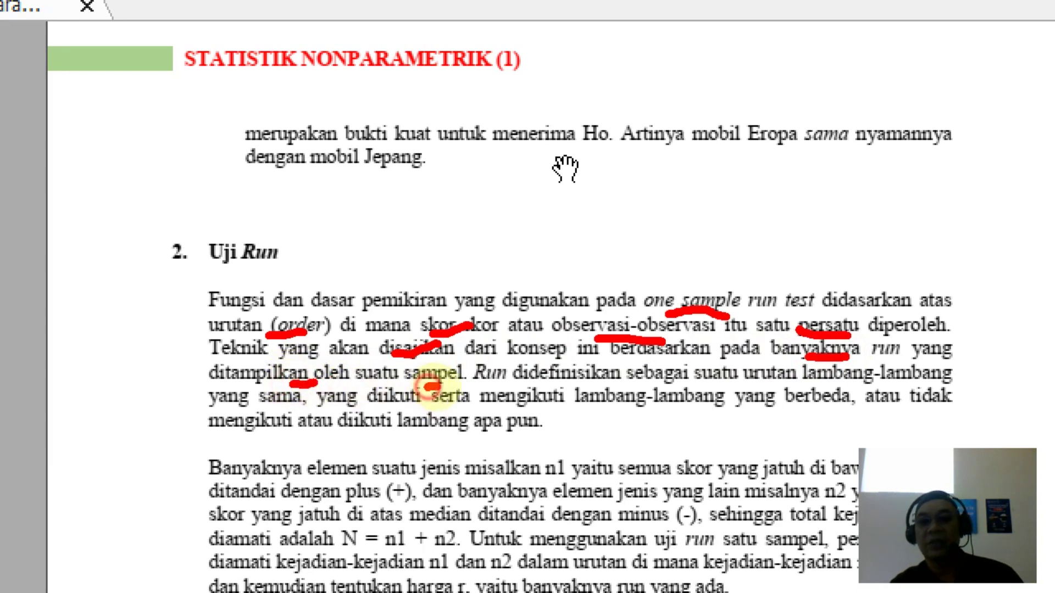
{"action": "left_click_drag", "start_coordinate": [581, 379], "coordinate": [621, 378]}
{"action": "left_click_drag", "start_coordinate": [768, 382], "coordinate": [805, 380]}
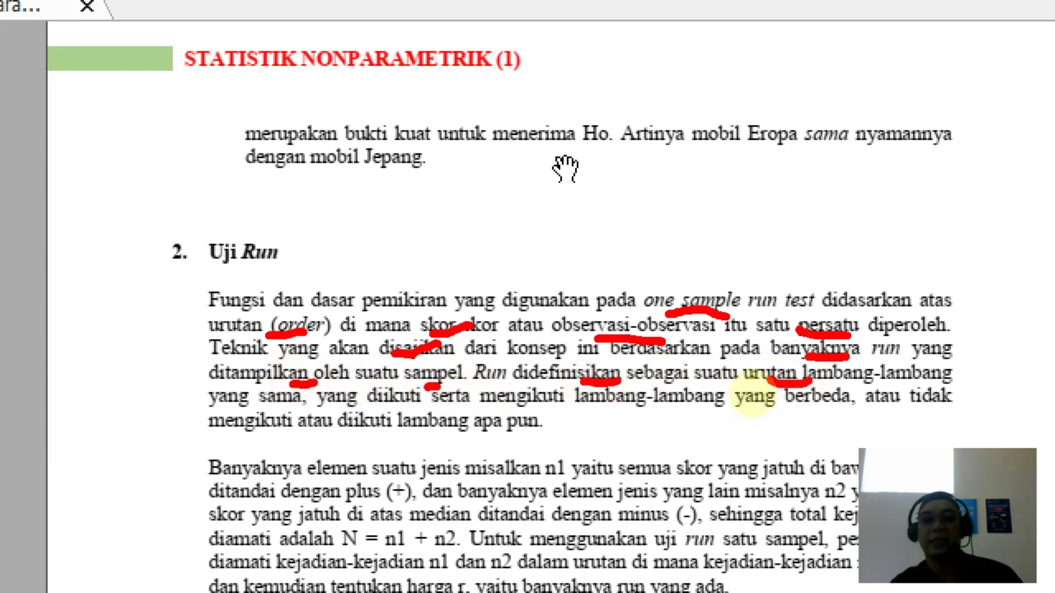
- Read the run test example's problem statement about the machine that dispenses lubricating oil into cans
{"action": "scroll", "coordinate": [565, 164], "scroll_direction": "down", "scroll_amount": 10}
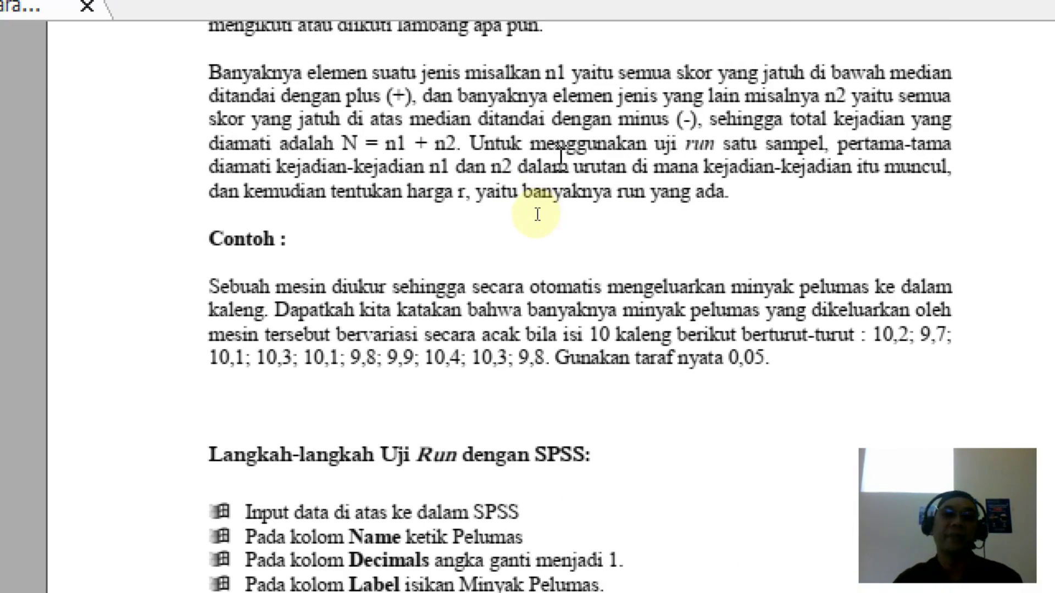
{"action": "scroll", "coordinate": [537, 214], "scroll_direction": "down", "scroll_amount": 3}
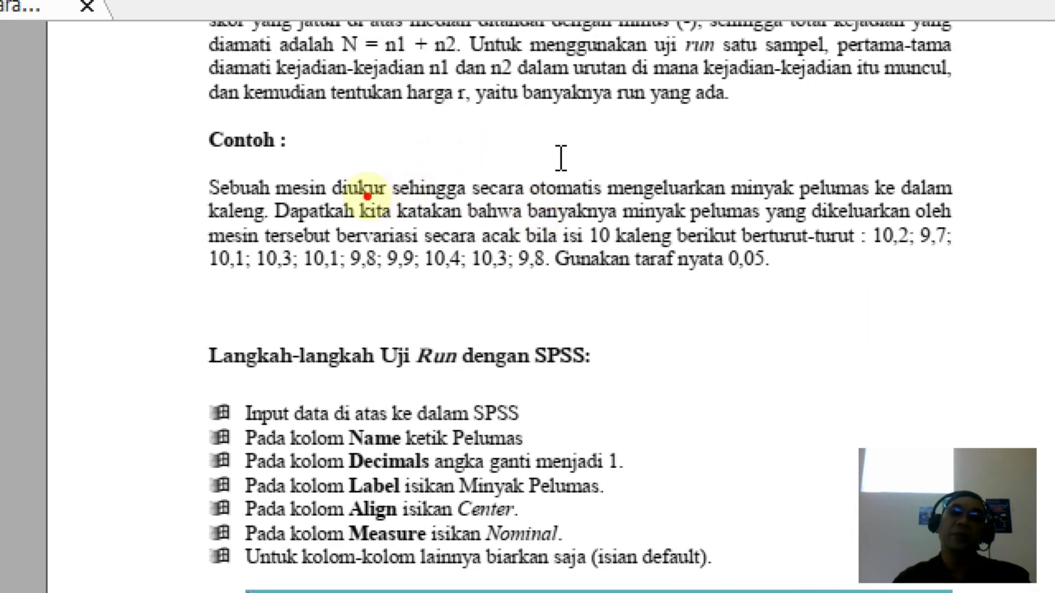
{"action": "left_click_drag", "start_coordinate": [363, 195], "coordinate": [385, 195]}
{"action": "left_click_drag", "start_coordinate": [741, 199], "coordinate": [797, 187]}
{"action": "left_click", "coordinate": [429, 229]}
{"action": "left_click_drag", "start_coordinate": [263, 221], "coordinate": [204, 218]}
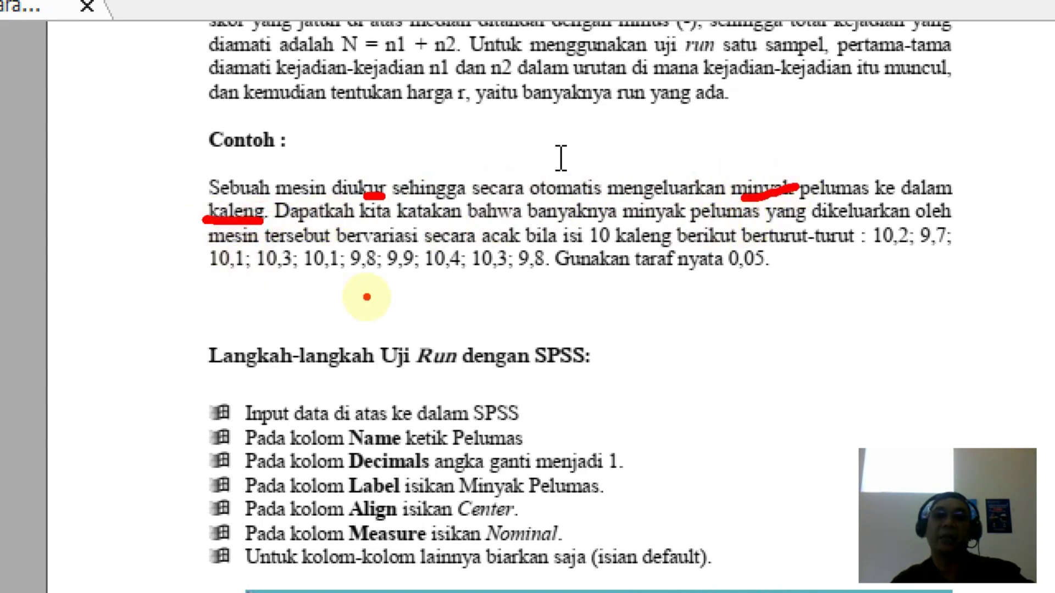
{"action": "left_click_drag", "start_coordinate": [627, 228], "coordinate": [662, 224]}
{"action": "left_click_drag", "start_coordinate": [836, 223], "coordinate": [868, 210]}
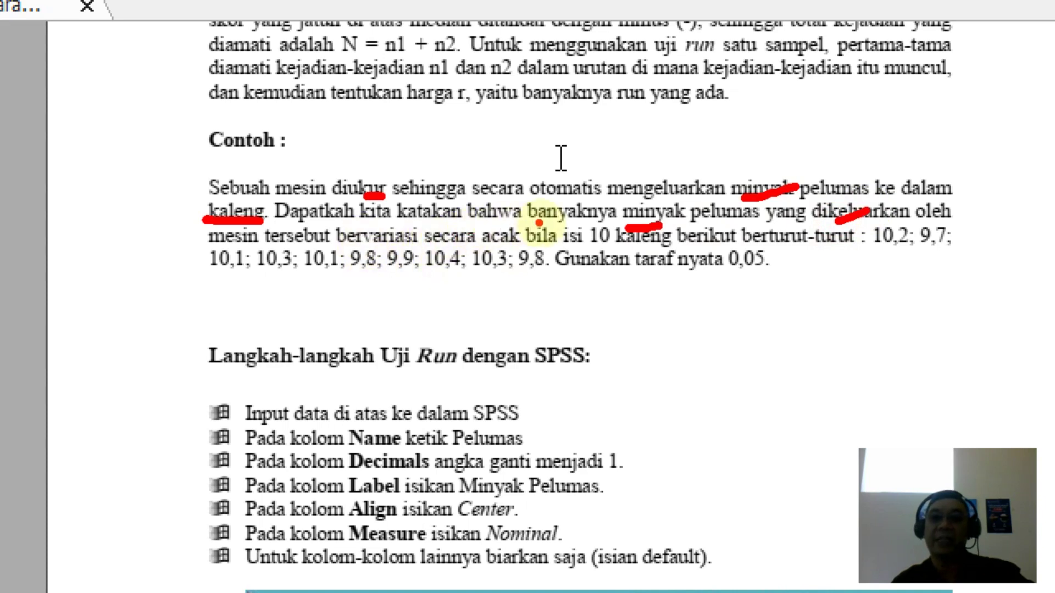
- Examine the example's randomness question and the listed contents of the 10 cans of oil
{"action": "left_click_drag", "start_coordinate": [479, 240], "coordinate": [511, 241]}
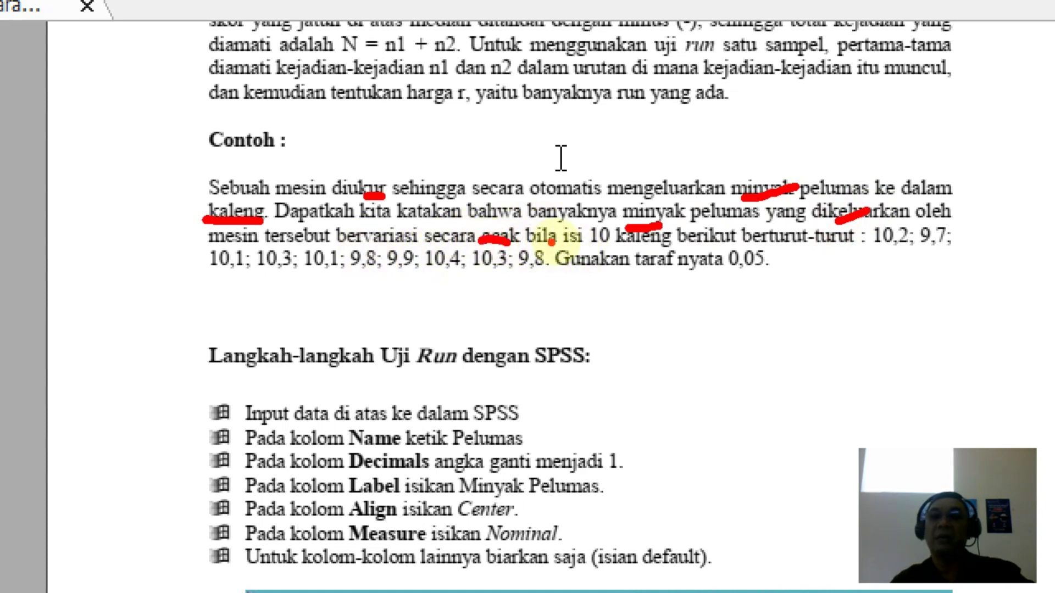
{"action": "left_click_drag", "start_coordinate": [587, 240], "coordinate": [637, 244]}
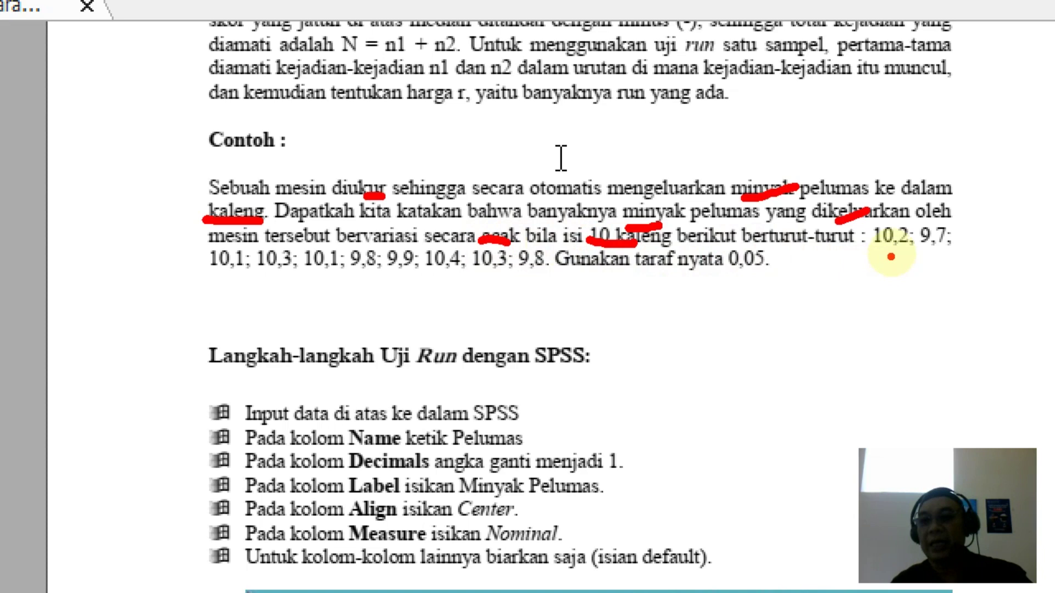
{"action": "left_click_drag", "start_coordinate": [867, 252], "coordinate": [948, 247]}
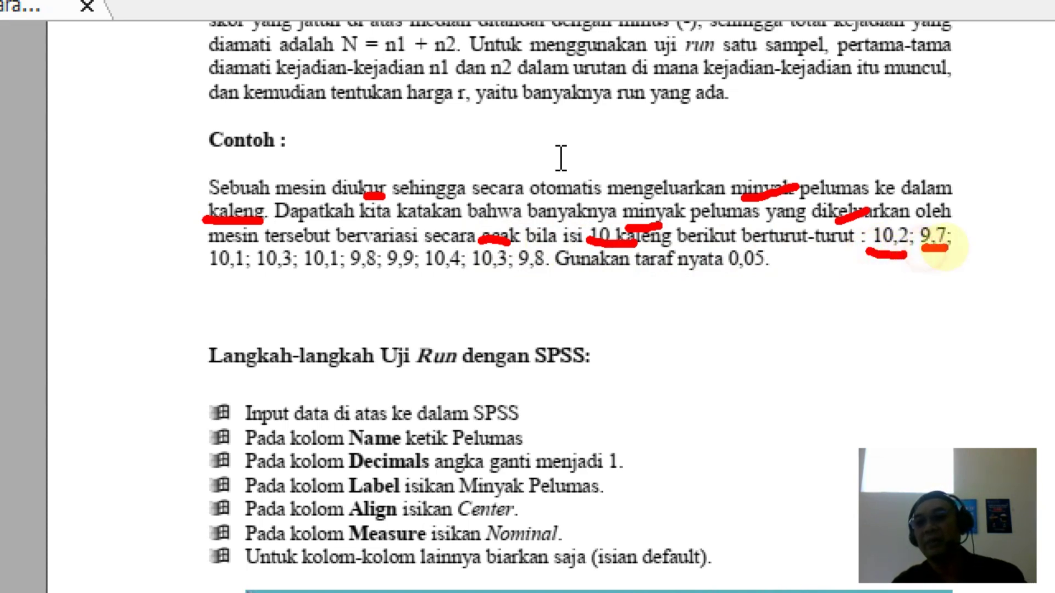
{"action": "left_click_drag", "start_coordinate": [237, 278], "coordinate": [219, 278]}
{"action": "left_click_drag", "start_coordinate": [285, 274], "coordinate": [264, 275]}
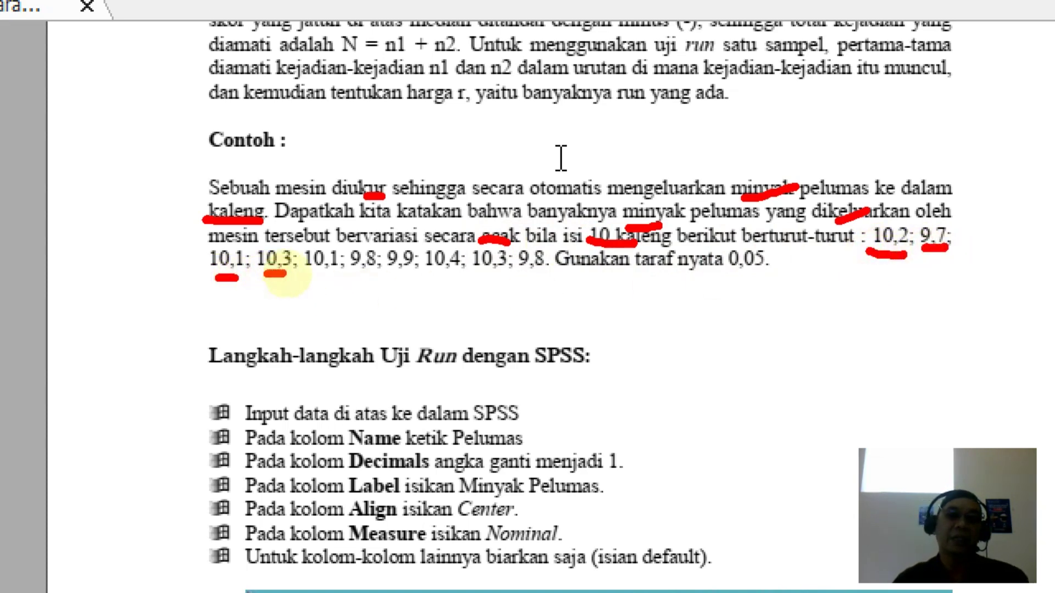
{"action": "left_click_drag", "start_coordinate": [358, 278], "coordinate": [549, 277]}
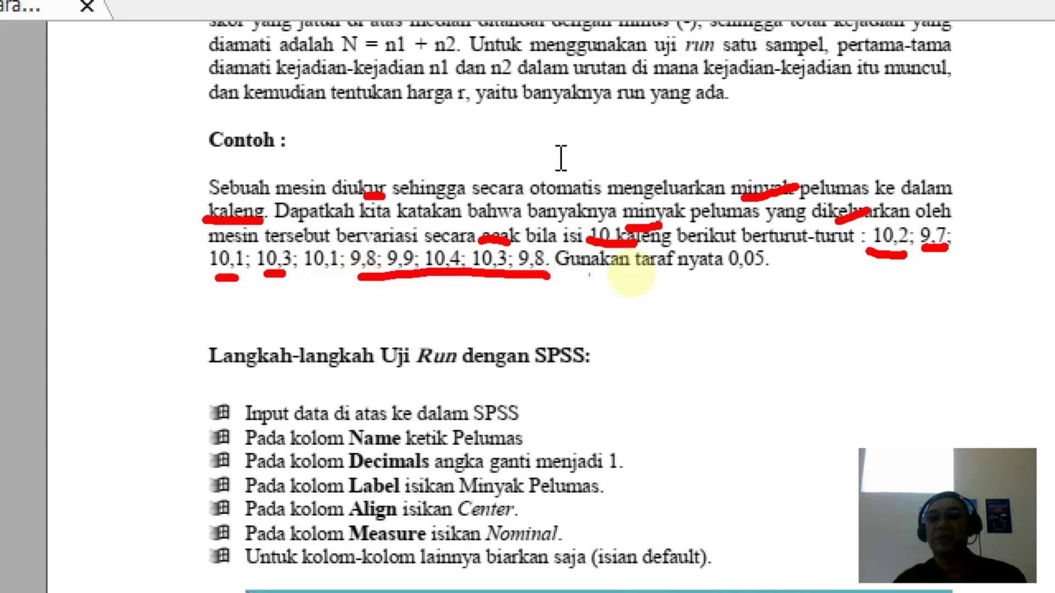
- Examine the example's stated significance level and the series of oil can measurements
{"action": "left_click_drag", "start_coordinate": [666, 274], "coordinate": [748, 262]}
{"action": "left_click_drag", "start_coordinate": [63, 137], "coordinate": [51, 275]}
{"action": "left_click_drag", "start_coordinate": [114, 148], "coordinate": [117, 295]}
{"action": "mouse_move", "coordinate": [320, 275]}
{"action": "left_mouse_down"}
{"action": "mouse_move", "coordinate": [403, 295]}
{"action": "mouse_move", "coordinate": [454, 285]}
{"action": "left_mouse_up"}
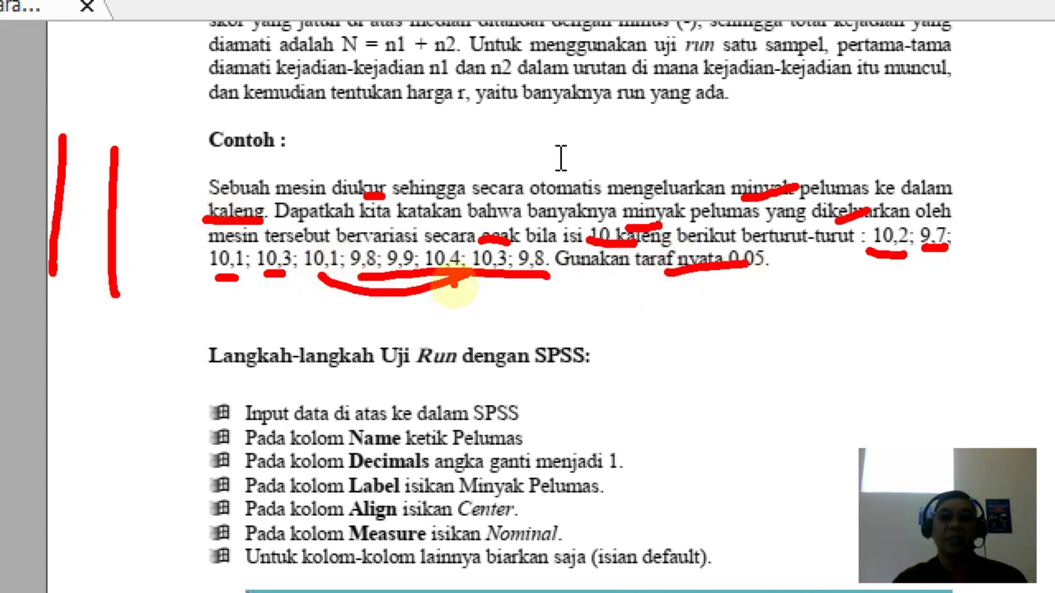
{"action": "key", "text": "Escape"}
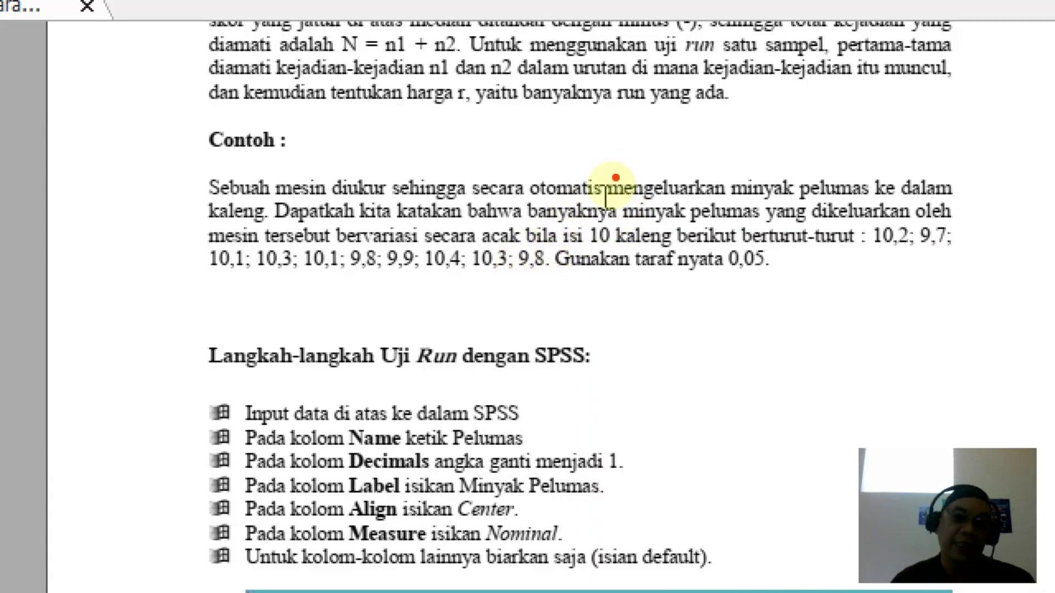
- Mark the example's randomness question and annotate it with "H0 : minyak pelumas bervariasi" and "H1 : minyak pelumas tdk bervariasi"
{"action": "left_click_drag", "start_coordinate": [350, 222], "coordinate": [408, 221]}
{"action": "left_click_drag", "start_coordinate": [552, 219], "coordinate": [632, 213]}
{"action": "left_click_drag", "start_coordinate": [784, 218], "coordinate": [873, 214]}
{"action": "left_click_drag", "start_coordinate": [240, 249], "coordinate": [268, 242]}
{"action": "left_click_drag", "start_coordinate": [341, 237], "coordinate": [374, 234]}
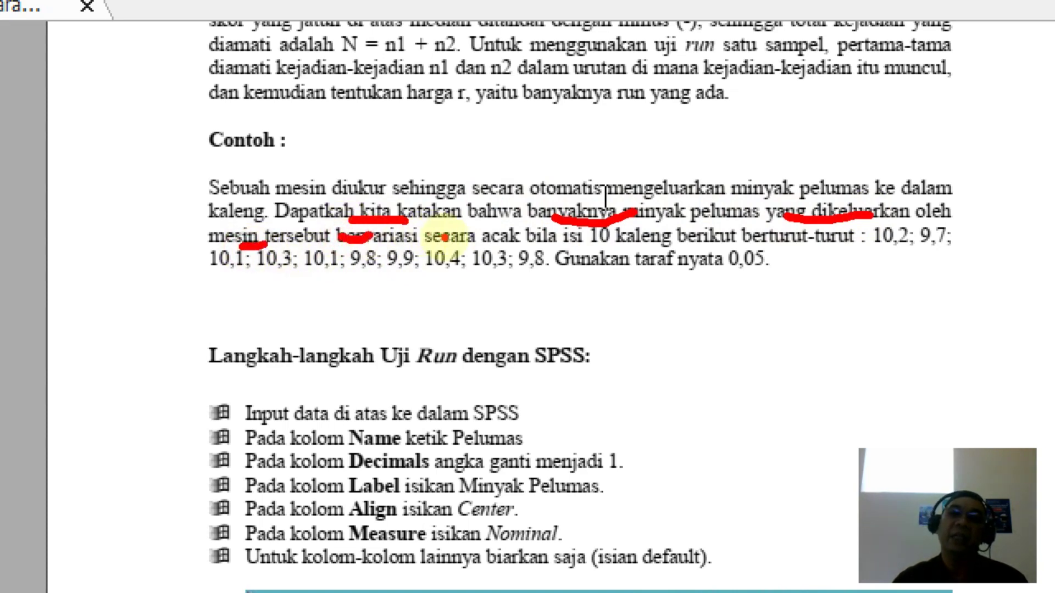
{"action": "left_click_drag", "start_coordinate": [448, 241], "coordinate": [466, 239]}
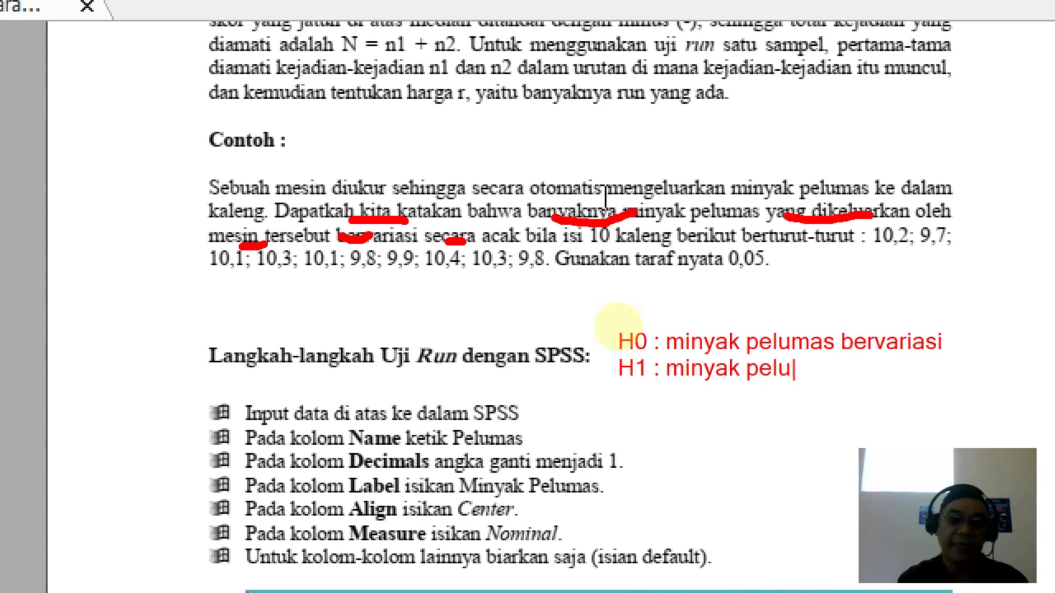
{"action": "type", "text": "mas tdk bervariasi"}
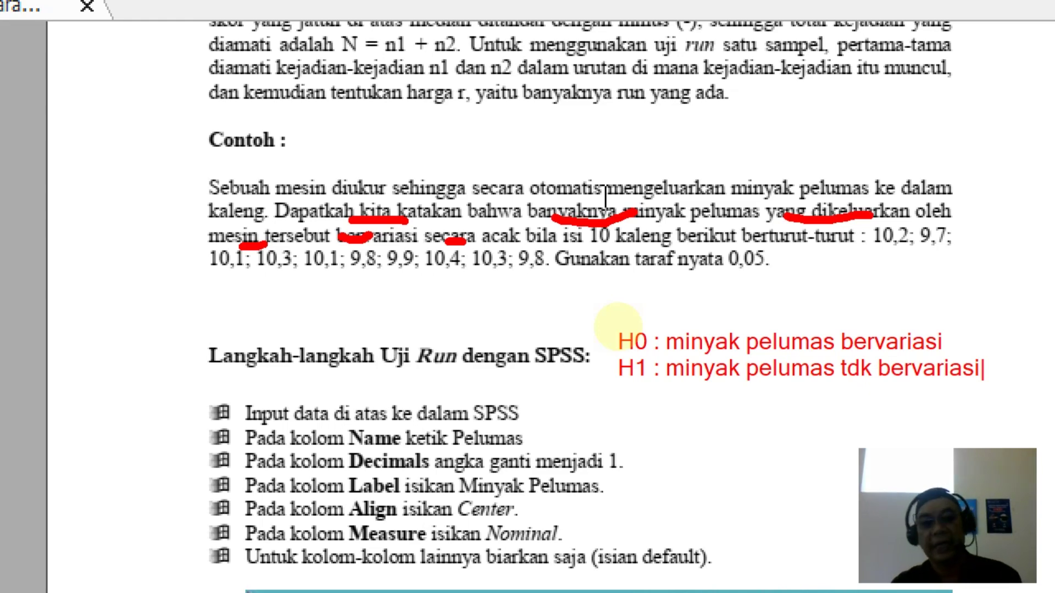
{"action": "key", "text": "Escape"}
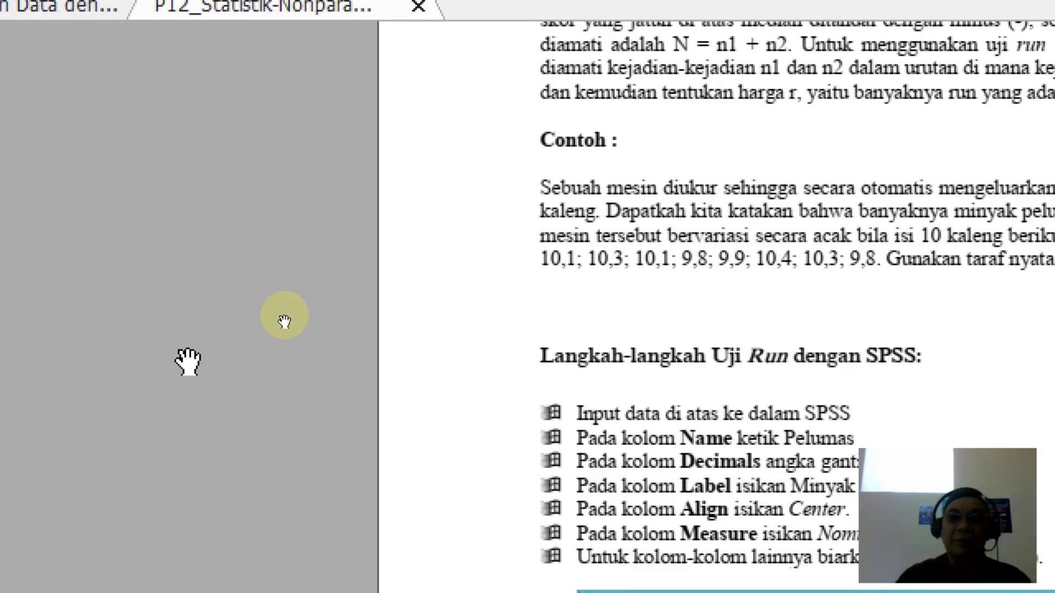
- Look through the handout's Runs Test procedure, output tables and analysis on pages 6 to 8
{"action": "scroll", "coordinate": [774, 351], "scroll_direction": "down", "scroll_amount": 15}
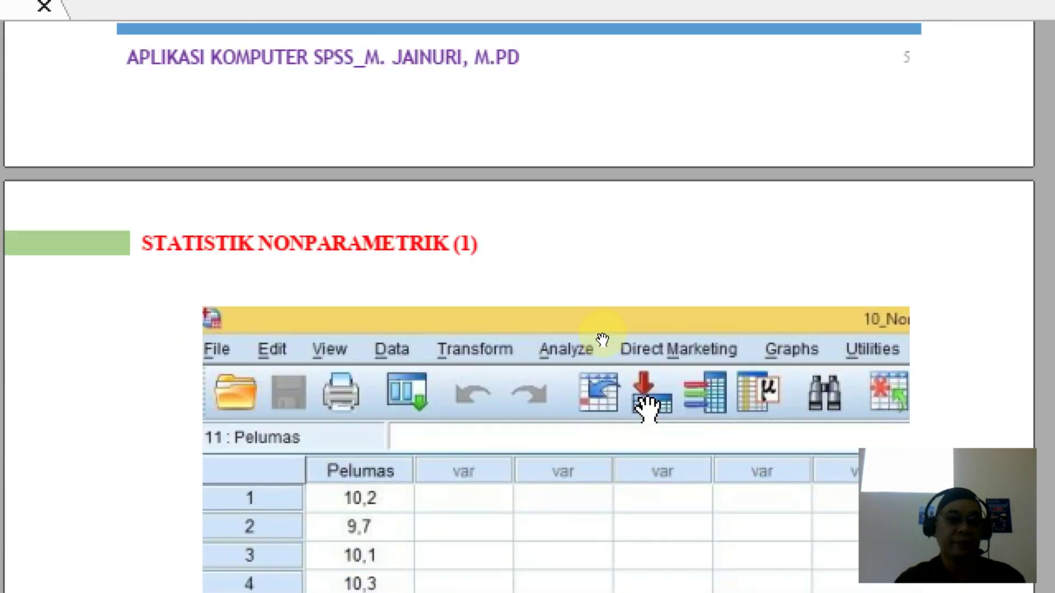
{"action": "scroll", "coordinate": [652, 394], "scroll_direction": "down", "scroll_amount": 20}
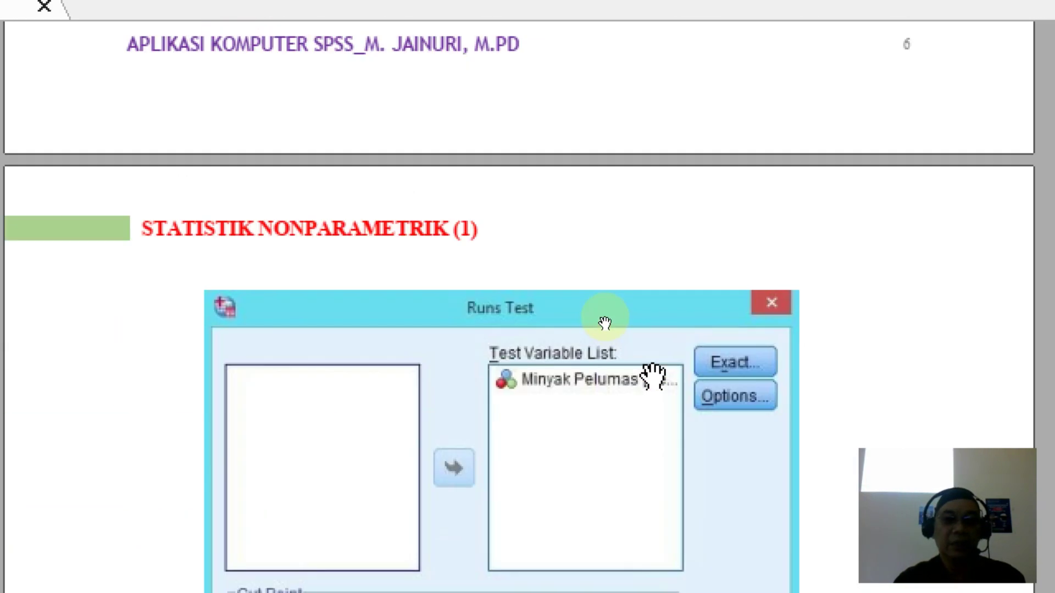
{"action": "scroll", "coordinate": [654, 373], "scroll_direction": "down", "scroll_amount": 20}
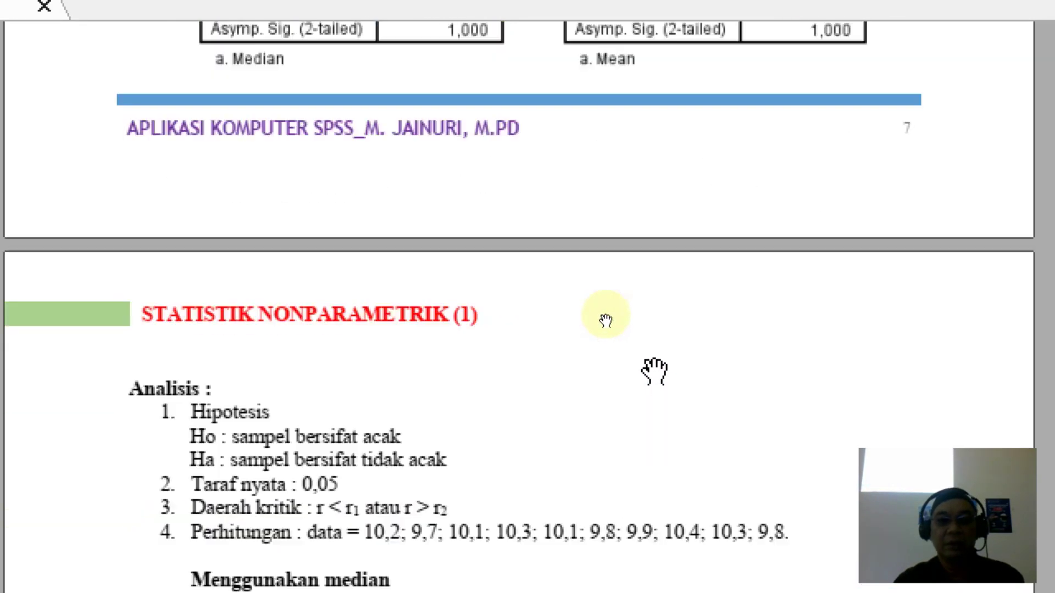
{"action": "scroll", "coordinate": [654, 372], "scroll_direction": "down", "scroll_amount": 3}
{"action": "scroll", "coordinate": [606, 320], "scroll_direction": "down", "scroll_amount": 3}
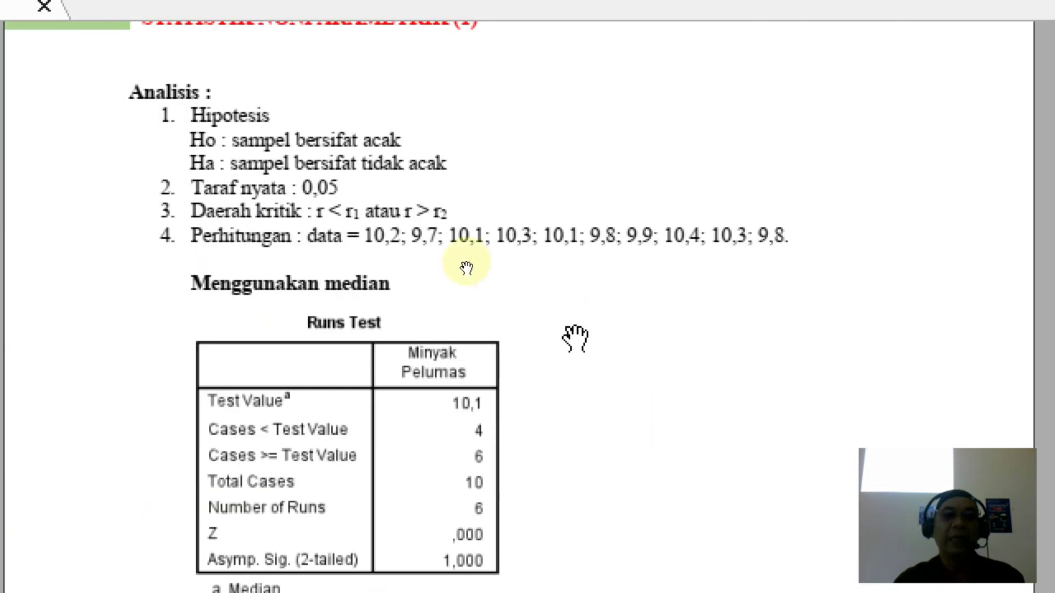
{"action": "scroll", "coordinate": [429, 223], "scroll_direction": "up", "scroll_amount": 20}
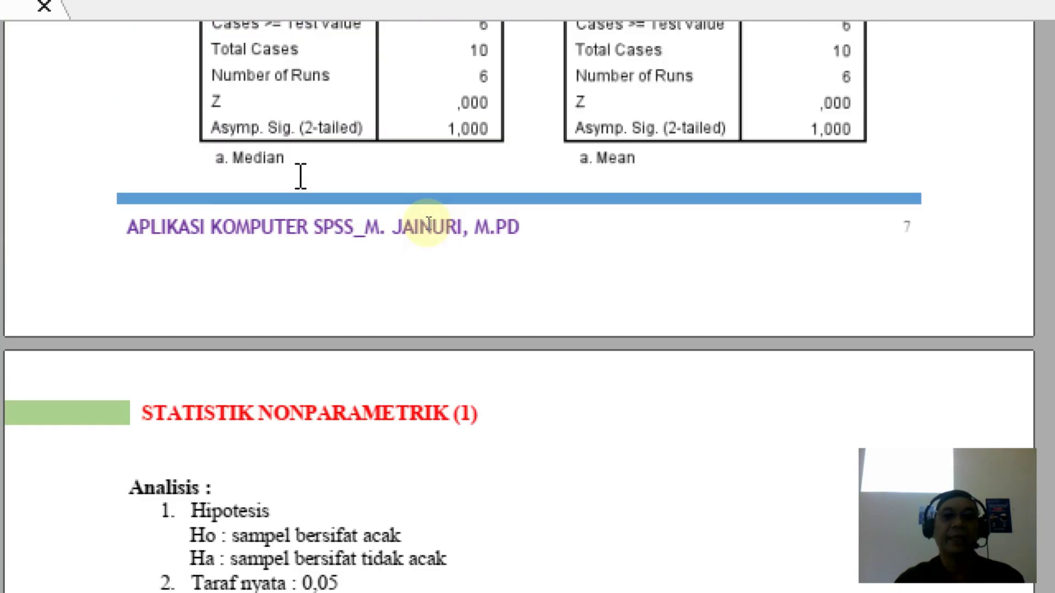
{"action": "scroll", "coordinate": [429, 227], "scroll_direction": "down", "scroll_amount": 9}
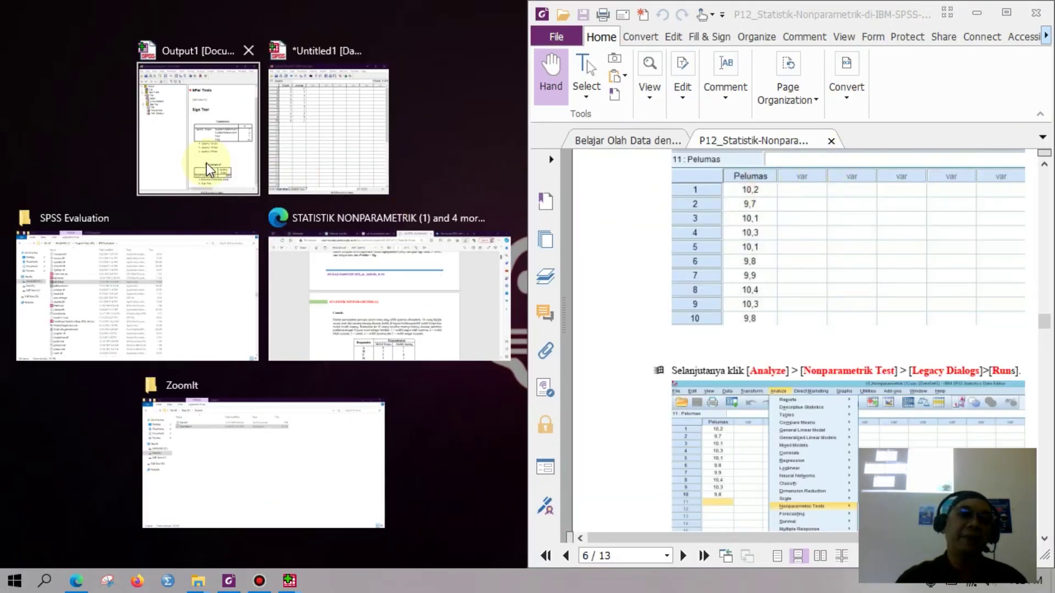
- Switch to the SPSS Data Editor and define a new variable named Pelumas below Jepang
{"action": "left_click", "coordinate": [206, 163]}
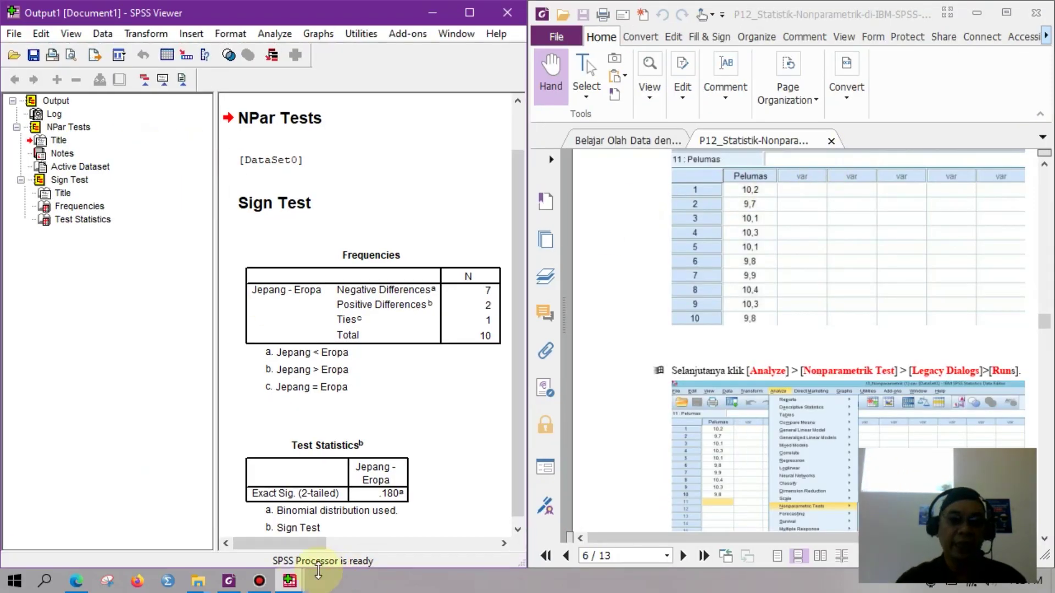
{"action": "left_click", "coordinate": [321, 543]}
{"action": "mouse_move", "coordinate": [284, 584]}
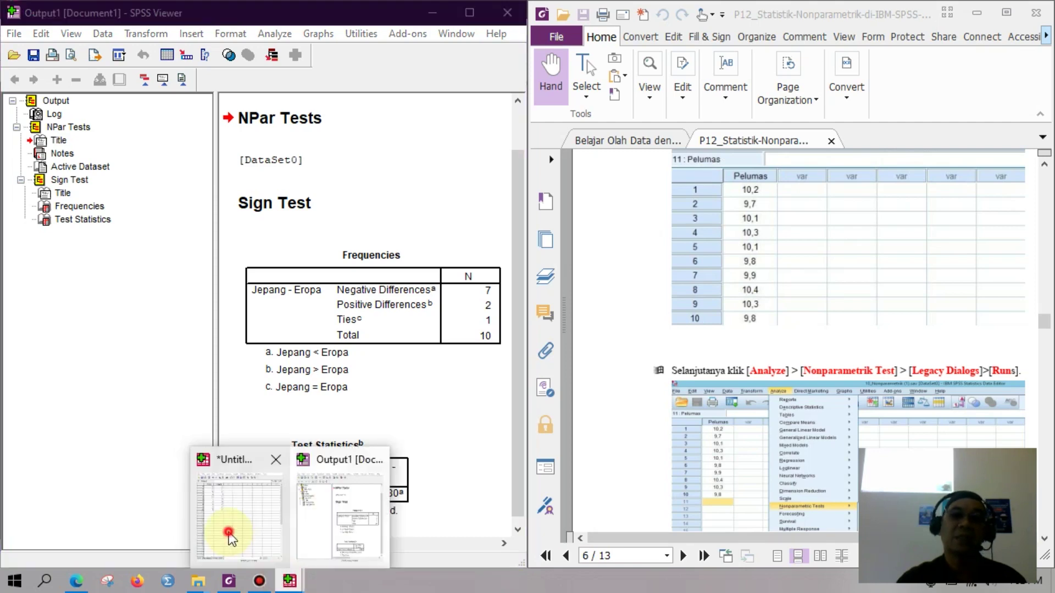
{"action": "left_click", "coordinate": [229, 532]}
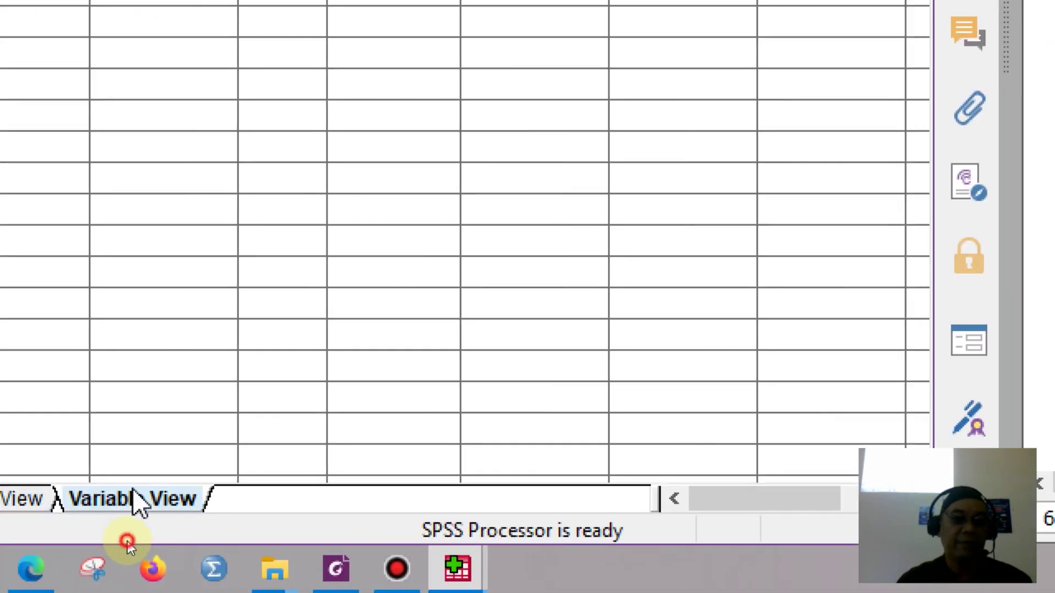
{"action": "left_click", "coordinate": [126, 546]}
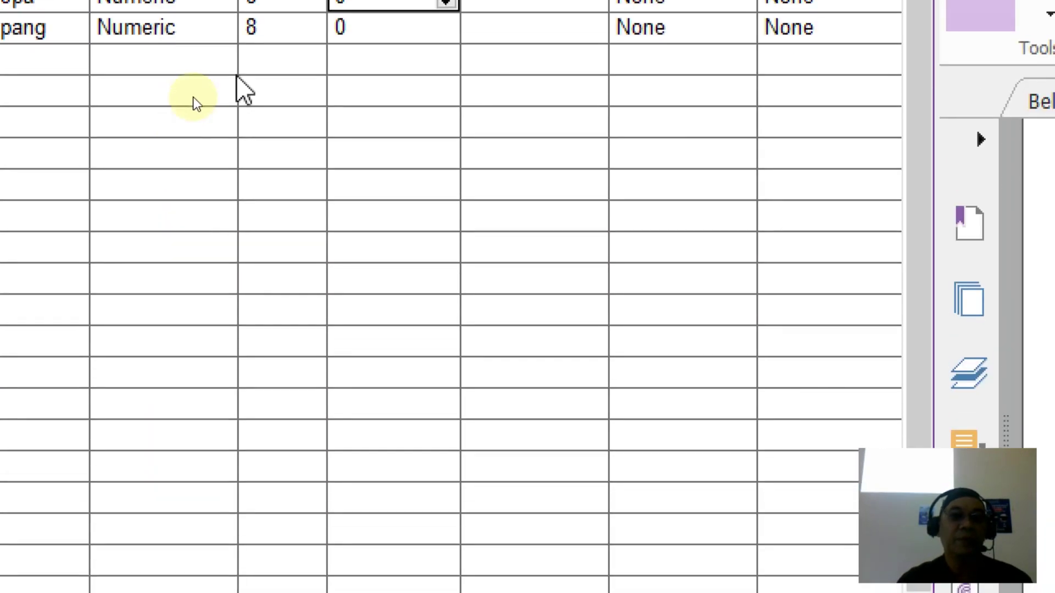
{"action": "left_click", "coordinate": [103, 140]}
{"action": "type", "text": "Pelui"}
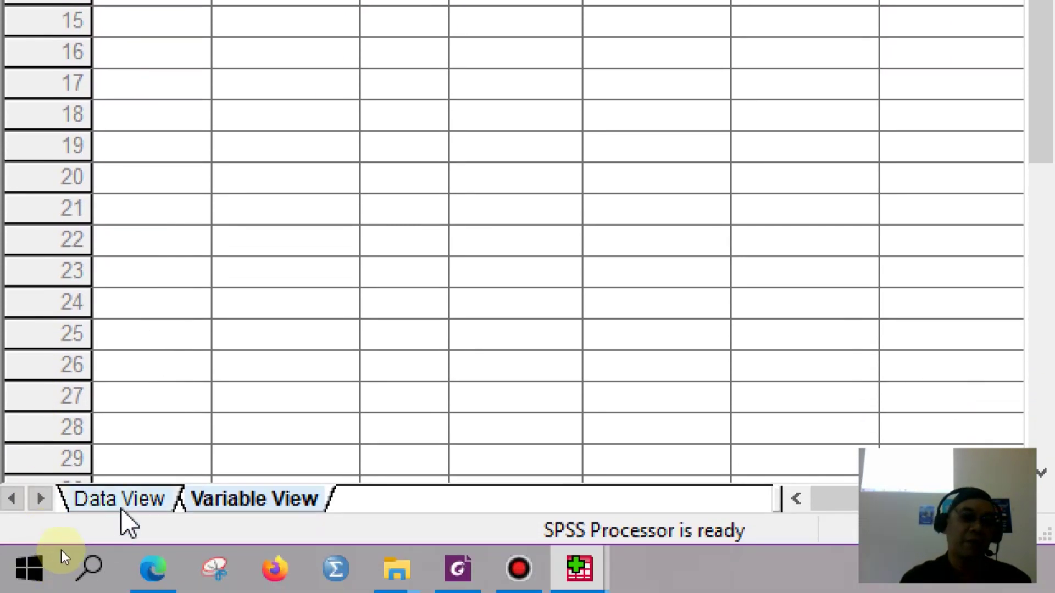
- Enter 10.2, 90.7, 10.1 and 10.3 in rows 1 to 4 of the Pelumas data column
{"action": "left_click", "coordinate": [123, 564]}
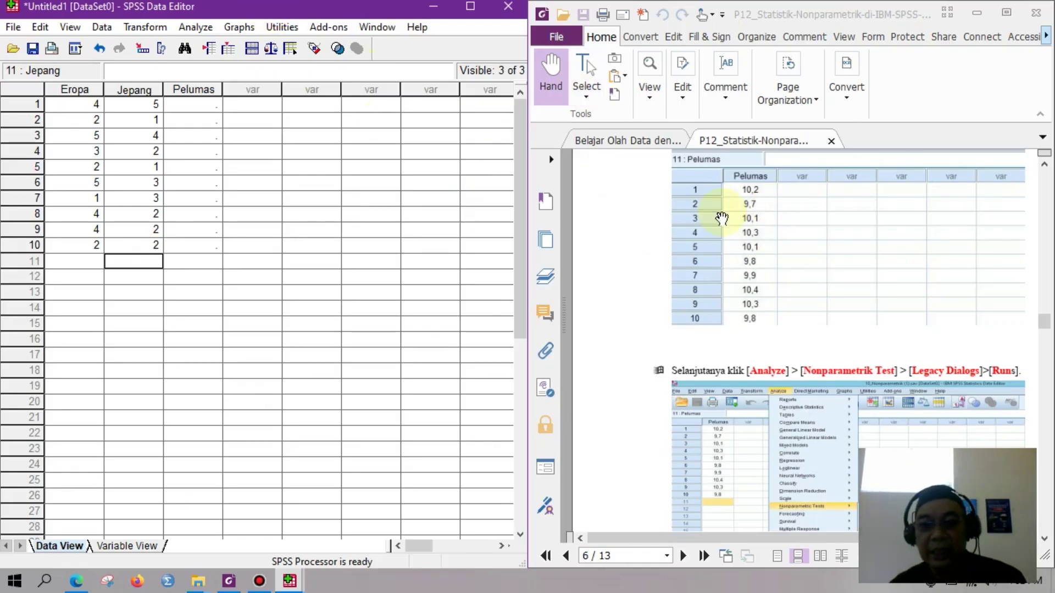
{"action": "left_click", "coordinate": [196, 110]}
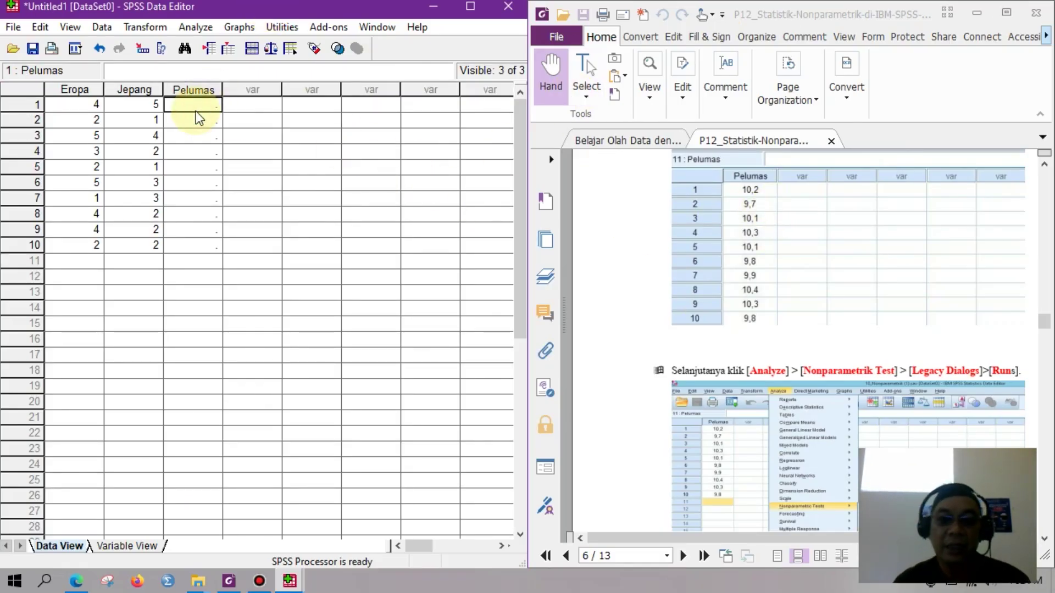
{"action": "type", "text": "10.2"}
{"action": "key", "text": "Return"}
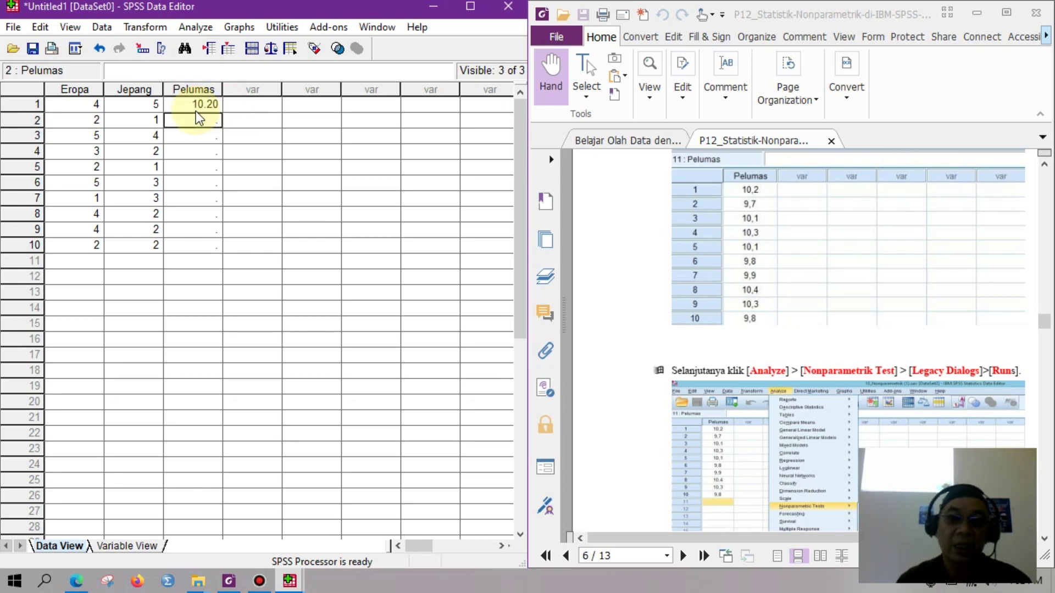
{"action": "type", "text": "9.7"}
{"action": "key", "text": "Return"}
{"action": "type", "text": "10.1"}
{"action": "key", "text": "Return"}
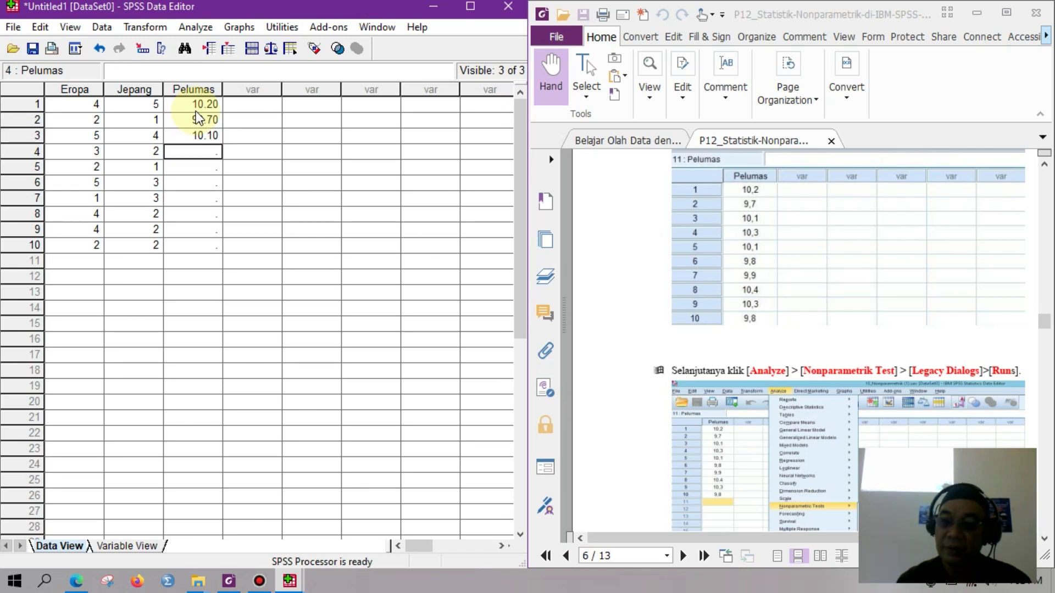
{"action": "type", "text": "10.3"}
{"action": "key", "text": "Return"}
- Enter 10, 1, 9.8, 9.9, 10.4 and 10 in rows 5 to 10 of the Pelumas column
{"action": "type", "text": "10"}
{"action": "key", "text": "Return"}
{"action": "type", "text": "1"}
{"action": "key", "text": "Return"}
{"action": "type", "text": "9.8"}
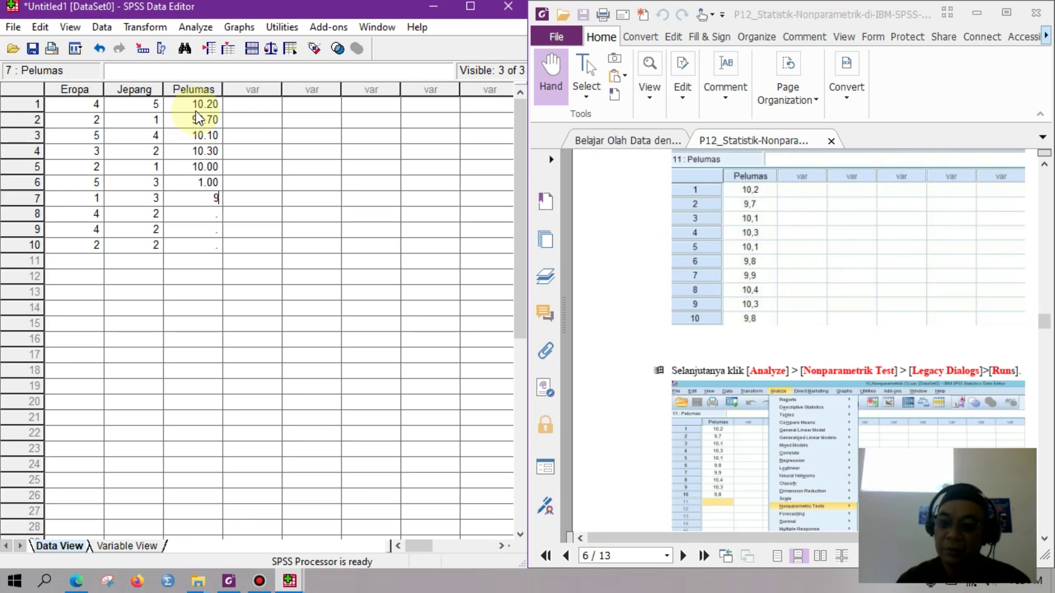
{"action": "key", "text": "Return"}
{"action": "type", "text": "9.9"}
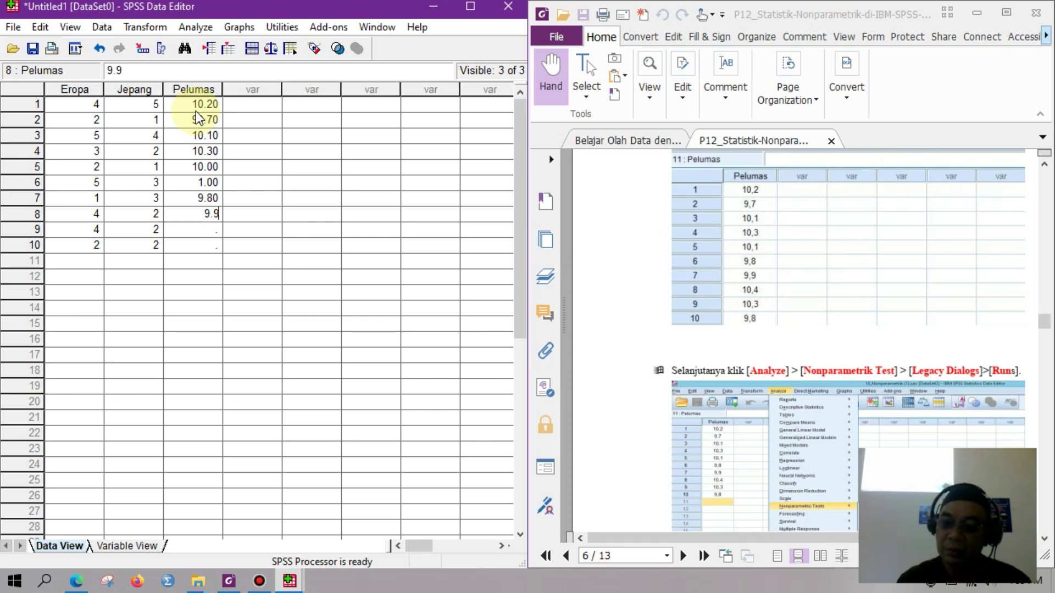
{"action": "key", "text": "Return"}
{"action": "type", "text": "10.4"}
{"action": "key", "text": "Return"}
{"action": "type", "text": "9"}
{"action": "key", "text": "BackSpace"}
{"action": "type", "text": "10"}
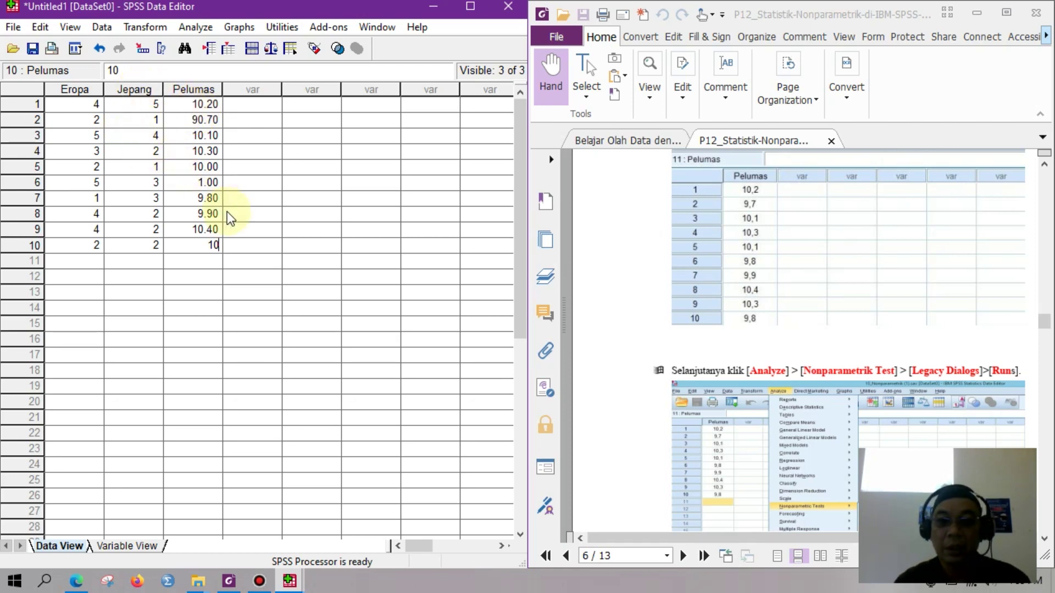
- Correct the Pelumas values in rows 9 and 10 to 10.3 and 9.8
{"action": "left_click", "coordinate": [202, 230]}
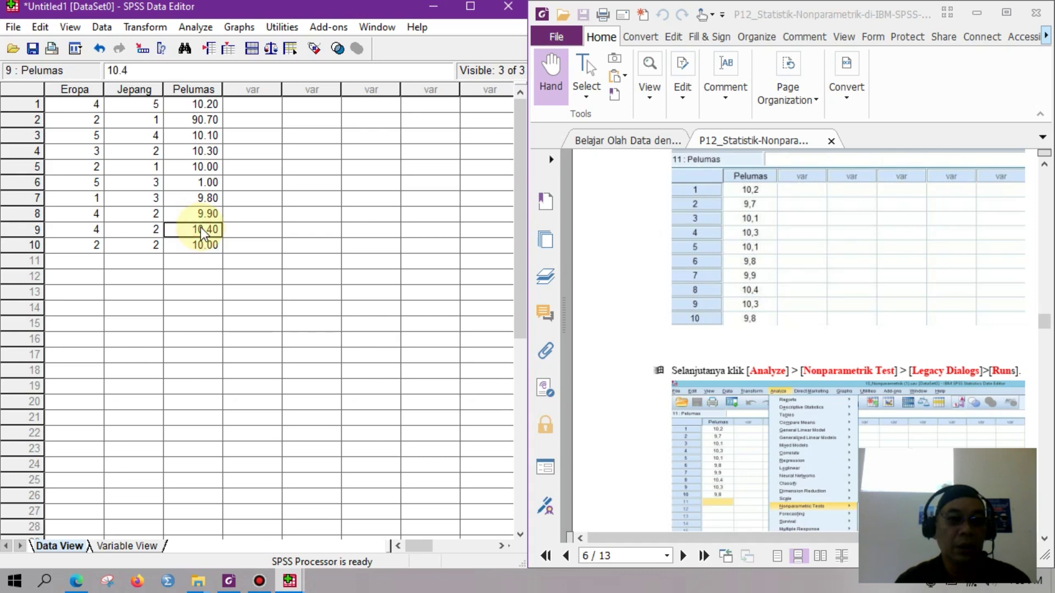
{"action": "type", "text": "10.3"}
{"action": "key", "text": "Return"}
{"action": "type", "text": "9.8"}
{"action": "key", "text": "Return"}
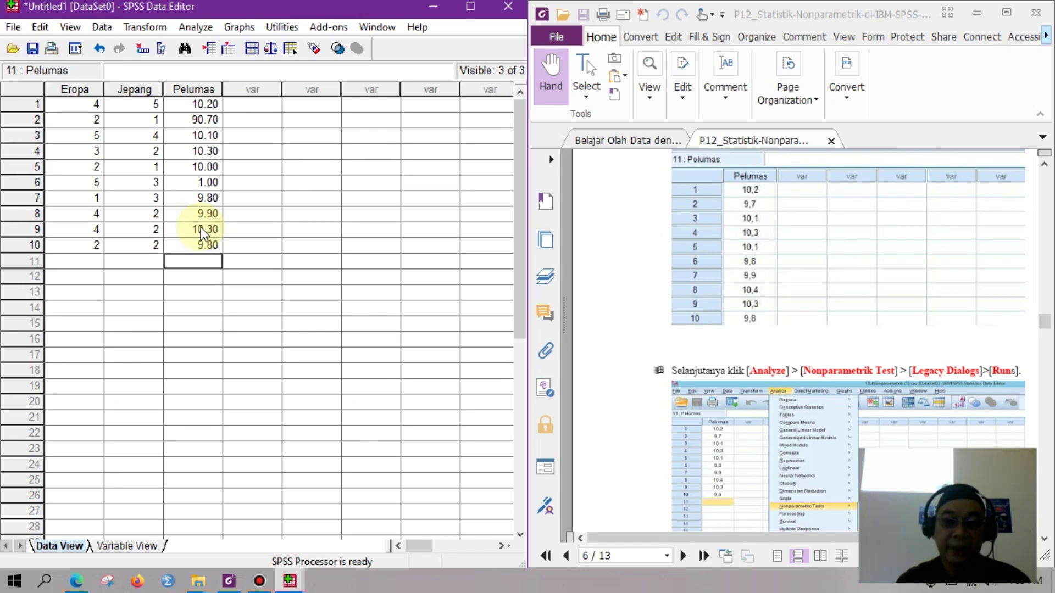
- Correct the Pelumas values to 10.4 in row 8 and 9.9 in row 7
{"action": "left_click", "coordinate": [193, 205]}
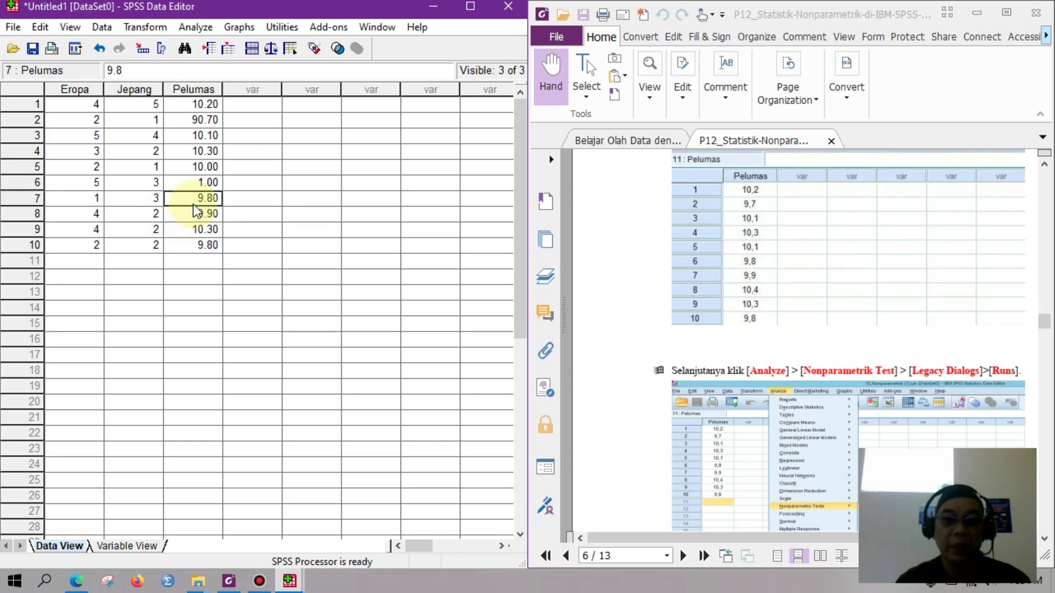
{"action": "left_click", "coordinate": [200, 217]}
{"action": "type", "text": "10.4"}
{"action": "key", "text": "Return"}
{"action": "left_click", "coordinate": [212, 203]}
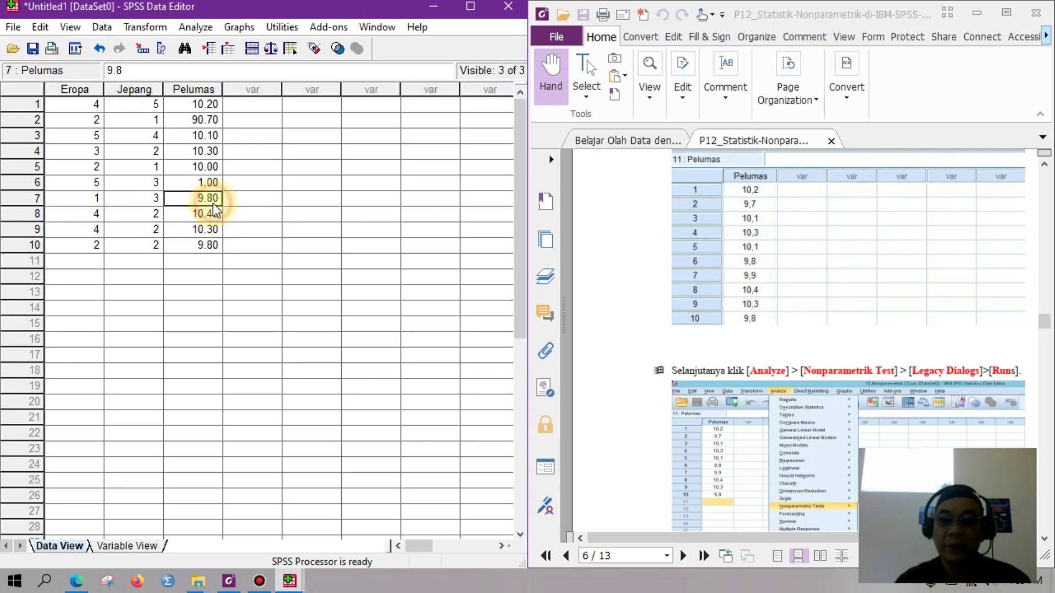
{"action": "type", "text": "9.9"}
{"action": "key", "text": "Return"}
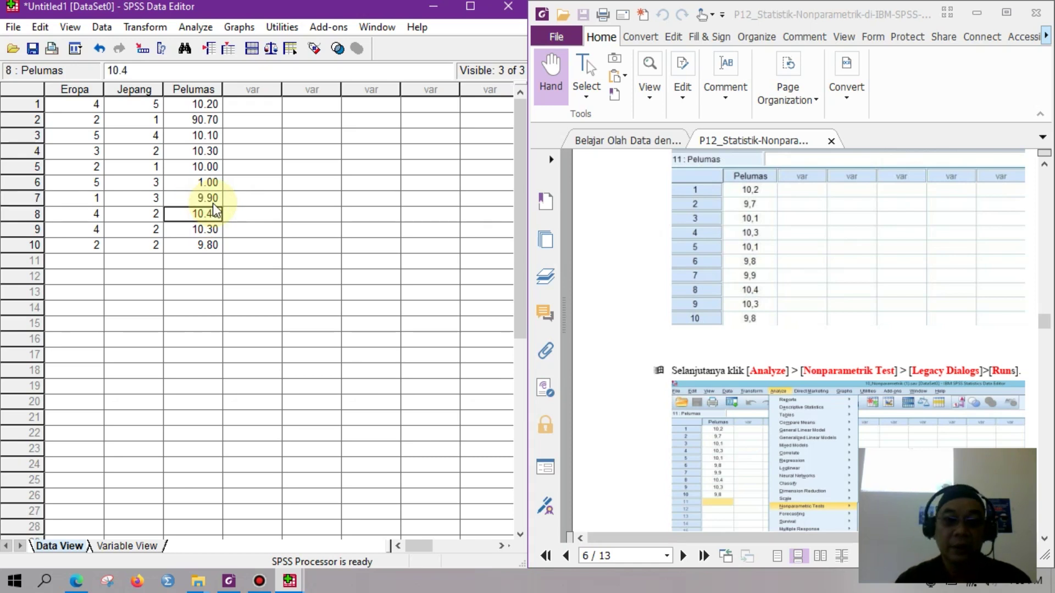
- Correct the Pelumas values to 9.8 in row 6 and 10.1 in row 5
{"action": "left_click", "coordinate": [218, 183]}
{"action": "type", "text": "9.8"}
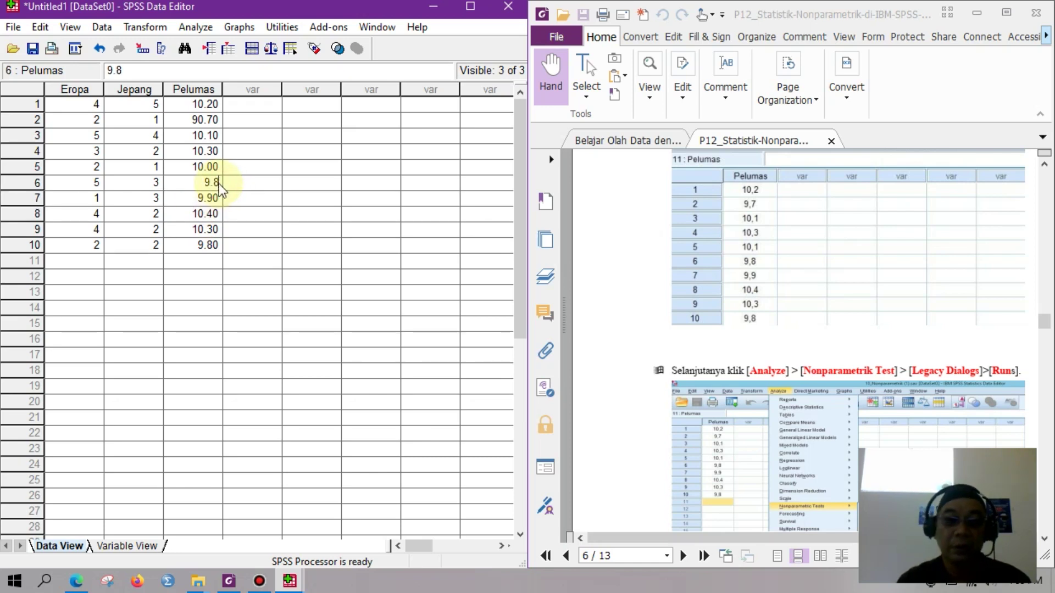
{"action": "key", "text": "Return"}
{"action": "left_click", "coordinate": [218, 166]}
{"action": "type", "text": "10.1"}
{"action": "key", "text": "Return"}
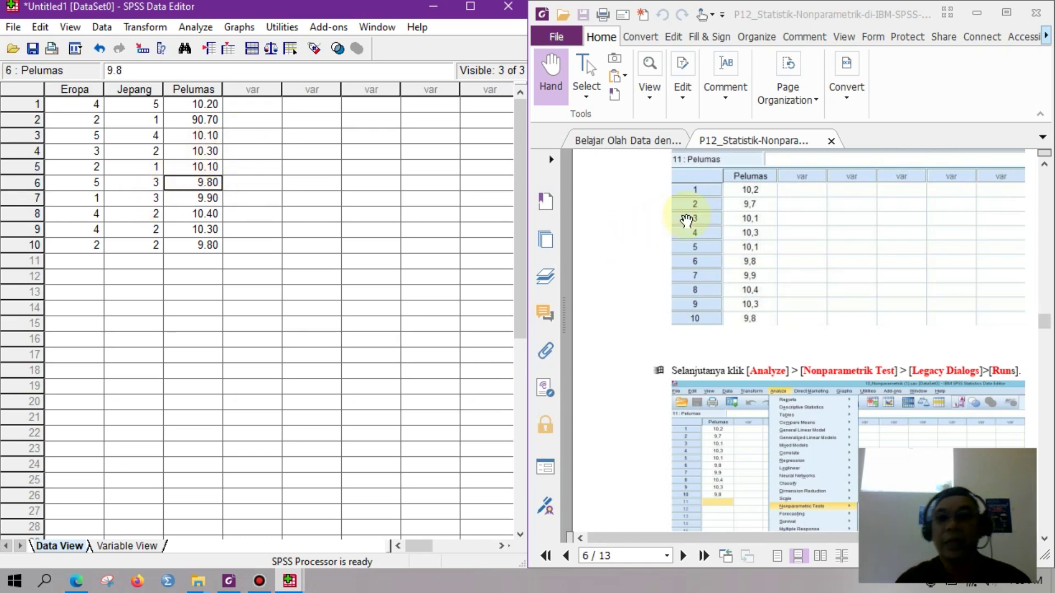
- Set up a nonparametric Runs Test with Pelumas as the test variable
{"action": "scroll", "coordinate": [827, 270], "scroll_direction": "down", "scroll_amount": 2}
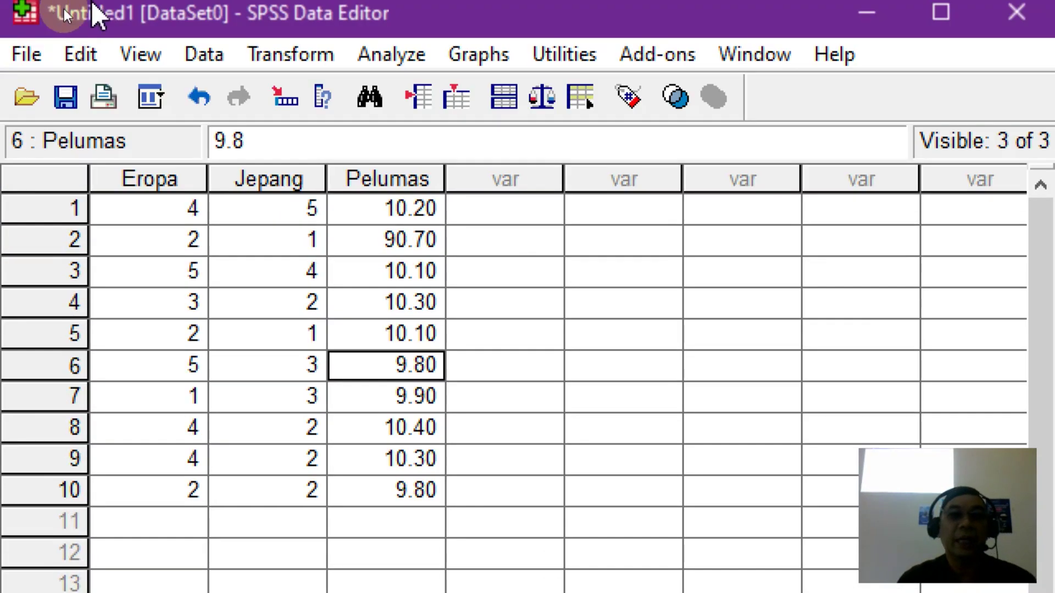
{"action": "left_click", "coordinate": [196, 27]}
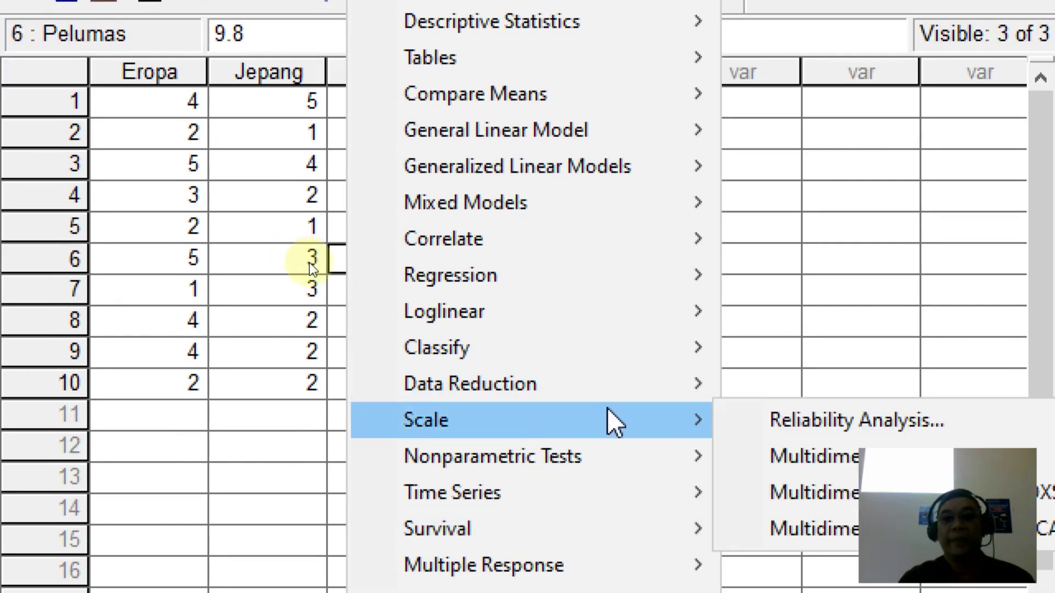
{"action": "mouse_move", "coordinate": [643, 578]}
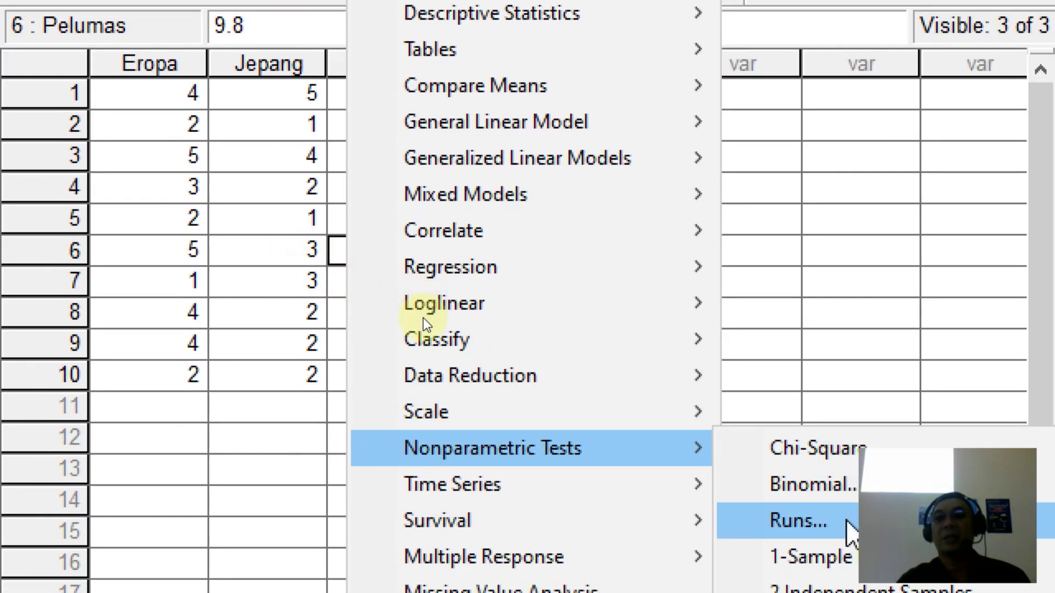
{"action": "left_click", "coordinate": [848, 525]}
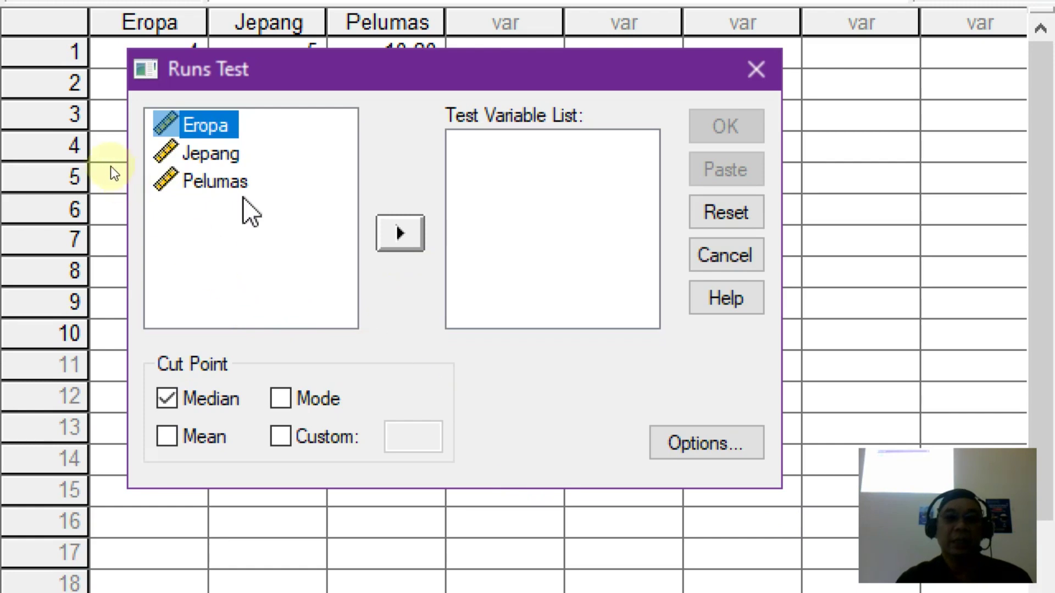
{"action": "left_click", "coordinate": [203, 187]}
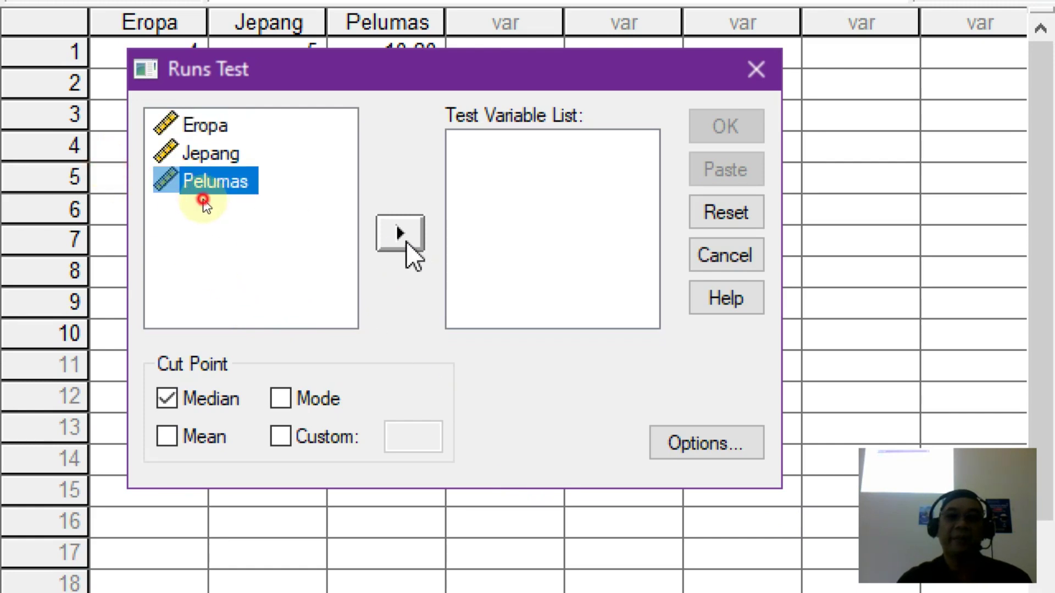
{"action": "left_click", "coordinate": [407, 245]}
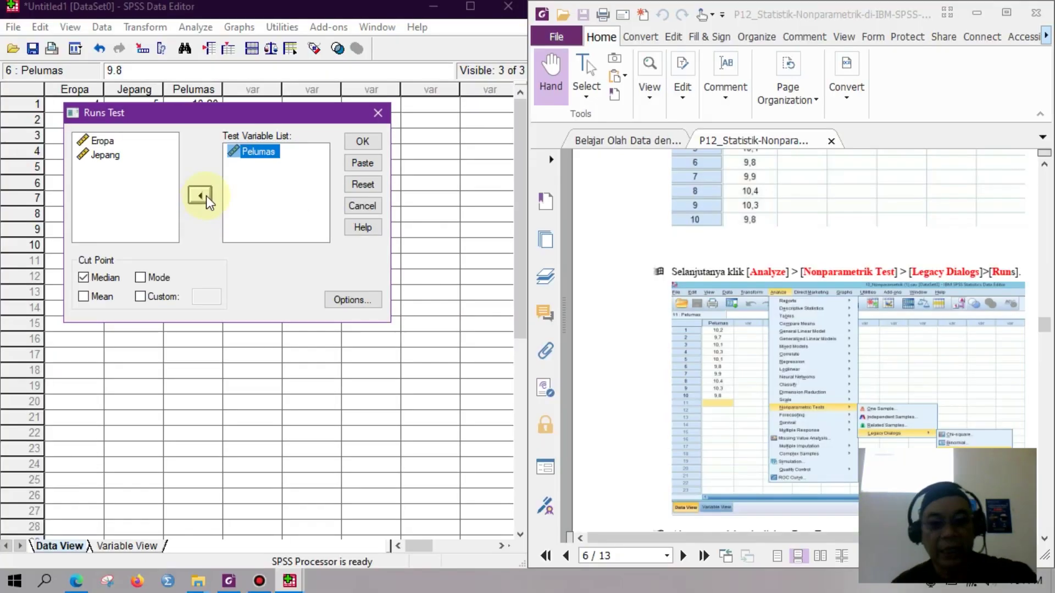
- Following the handout's next instructions, add Mean to the Runs Test cut points alongside Median
{"action": "scroll", "coordinate": [826, 297], "scroll_direction": "down", "scroll_amount": 5}
{"action": "scroll", "coordinate": [826, 296], "scroll_direction": "down", "scroll_amount": 5}
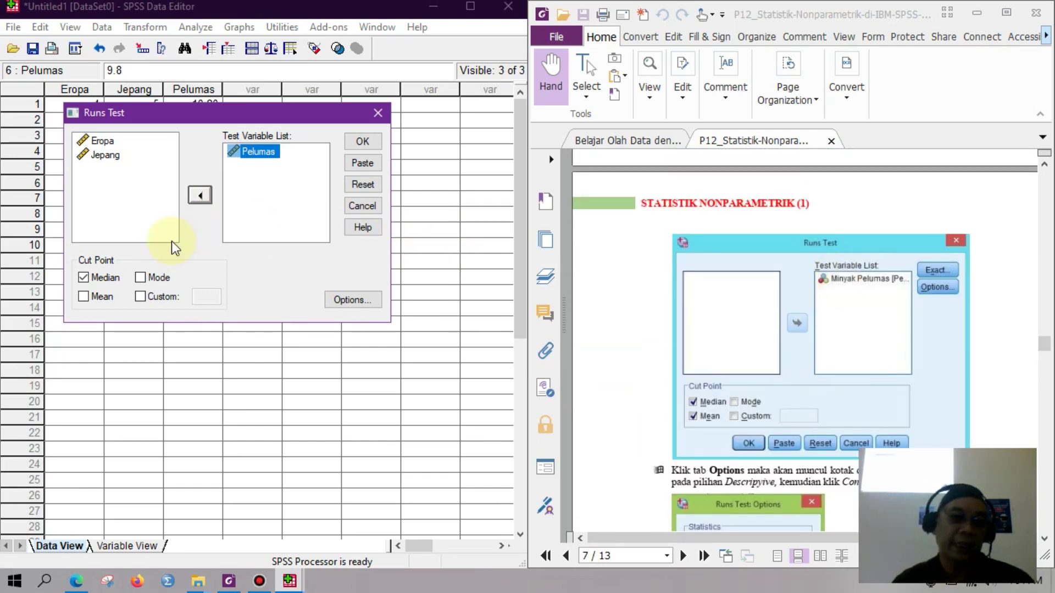
{"action": "left_click", "coordinate": [83, 297]}
- Include Descriptive statistics in the Runs Test options as in the handout, and run the test
{"action": "scroll", "coordinate": [780, 353], "scroll_direction": "down", "scroll_amount": 4}
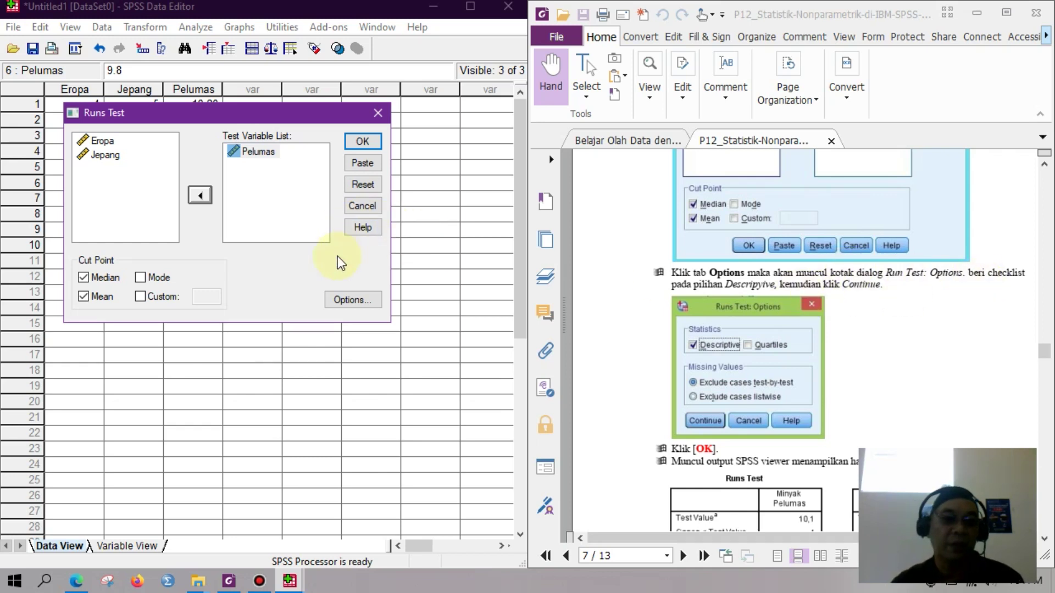
{"action": "left_click", "coordinate": [338, 297]}
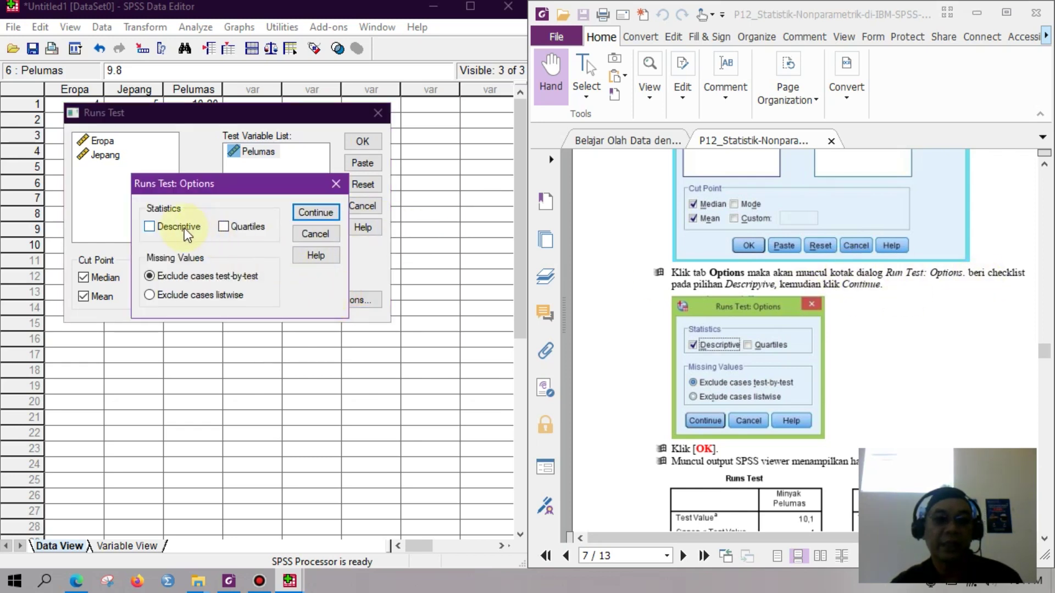
{"action": "left_click", "coordinate": [309, 213]}
{"action": "scroll", "coordinate": [697, 282], "scroll_direction": "down", "scroll_amount": 3}
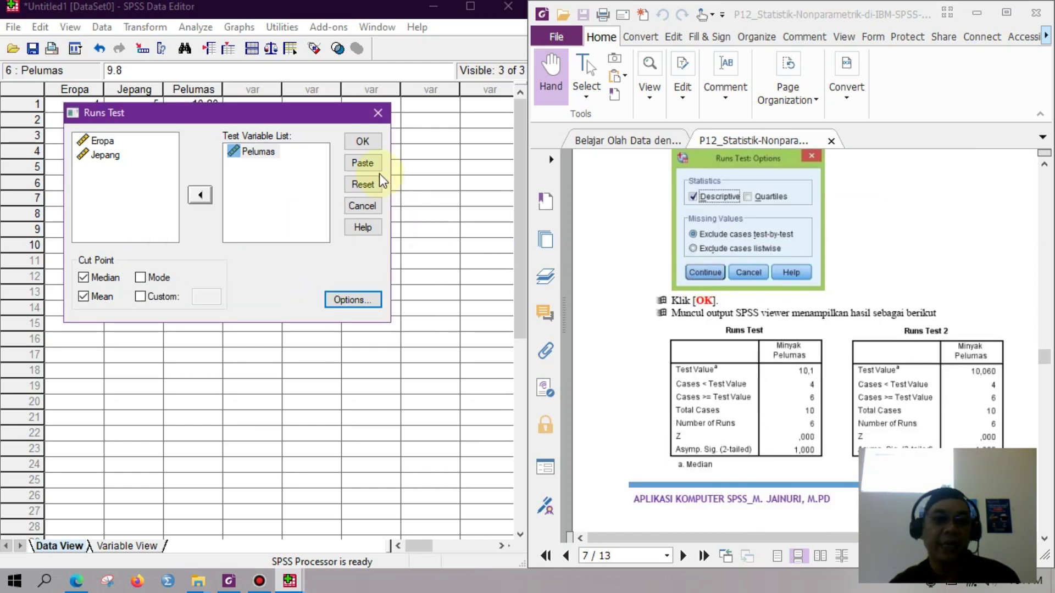
{"action": "left_click", "coordinate": [362, 141]}
- Compare the median-based Runs Test output with the handout's result, marking the Asymp. Sig. (2-tailed) row
{"action": "left_click_drag", "start_coordinate": [308, 544], "coordinate": [321, 531]}
{"action": "scroll", "coordinate": [795, 319], "scroll_direction": "down", "scroll_amount": 3}
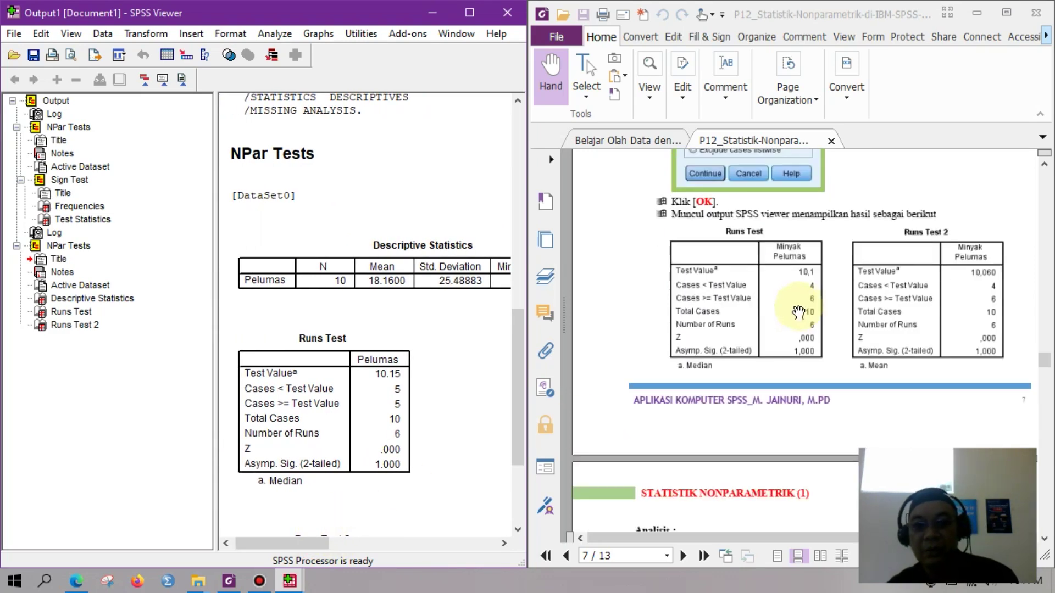
{"action": "scroll", "coordinate": [805, 279], "scroll_direction": "down", "scroll_amount": 5}
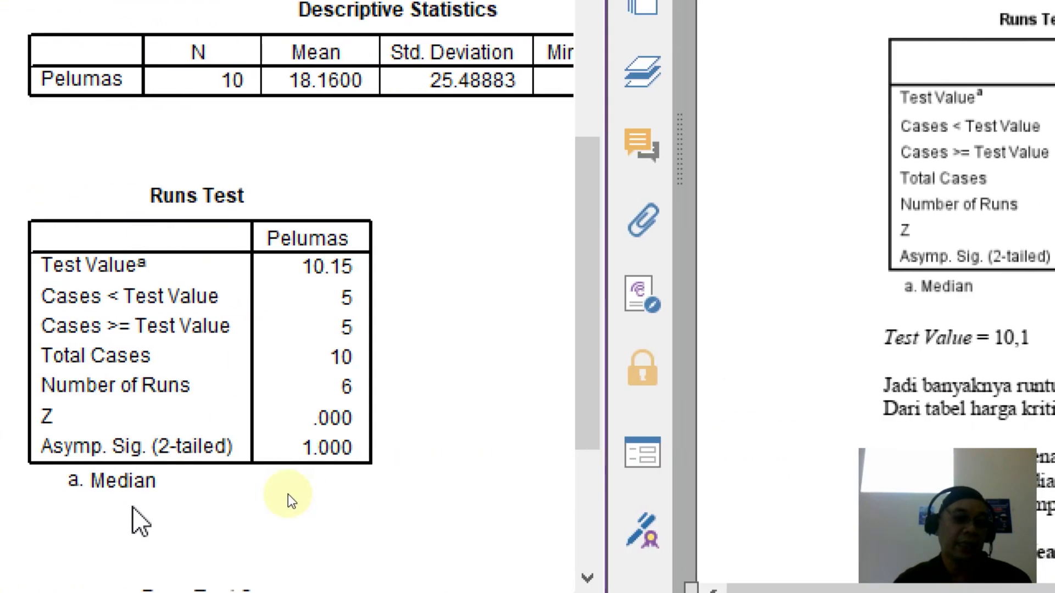
{"action": "mouse_move", "coordinate": [113, 446]}
{"action": "left_mouse_down"}
{"action": "mouse_move", "coordinate": [182, 462]}
{"action": "mouse_move", "coordinate": [238, 439]}
{"action": "mouse_move", "coordinate": [176, 451]}
{"action": "left_mouse_up"}
{"action": "mouse_move", "coordinate": [379, 419]}
{"action": "left_mouse_down"}
{"action": "mouse_move", "coordinate": [292, 464]}
{"action": "mouse_move", "coordinate": [339, 412]}
{"action": "mouse_move", "coordinate": [362, 424]}
{"action": "left_mouse_up"}
{"action": "key", "text": "Escape"}
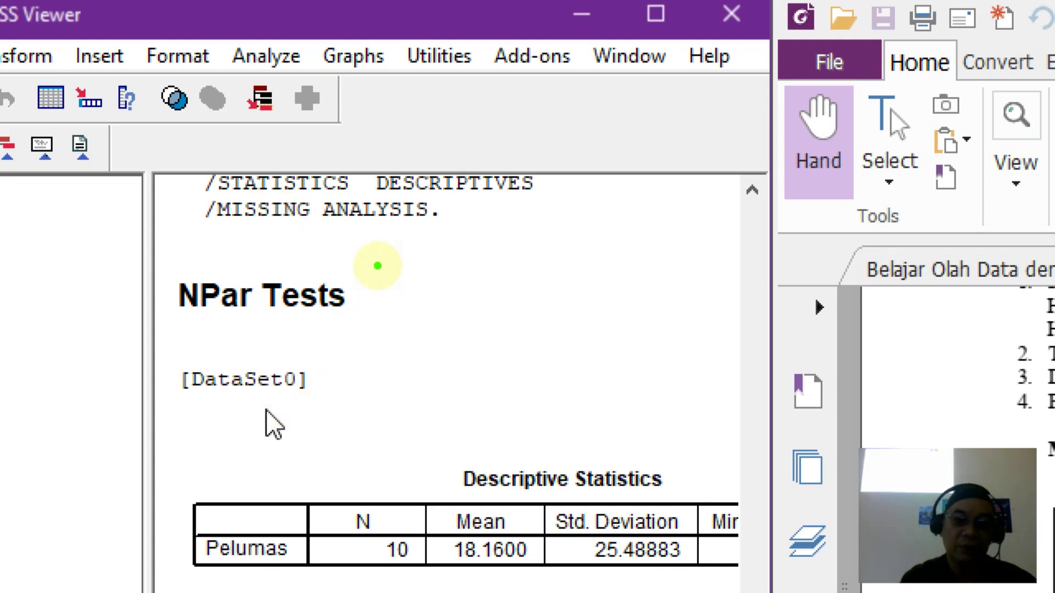
- Write the temporary on-screen note "yg dihitung banding ditentukan" with "1 > 0,05" over the output, and clear it
{"action": "type", "text": "yg dihitung bang"}
{"action": "key", "text": "BackSpace"}
{"action": "key", "text": "BackSpace"}
{"action": "key", "text": "BackSpace"}
{"action": "type", "text": "nding ditentukan"}
{"action": "key", "text": "Return"}
{"action": "key", "text": "Return"}
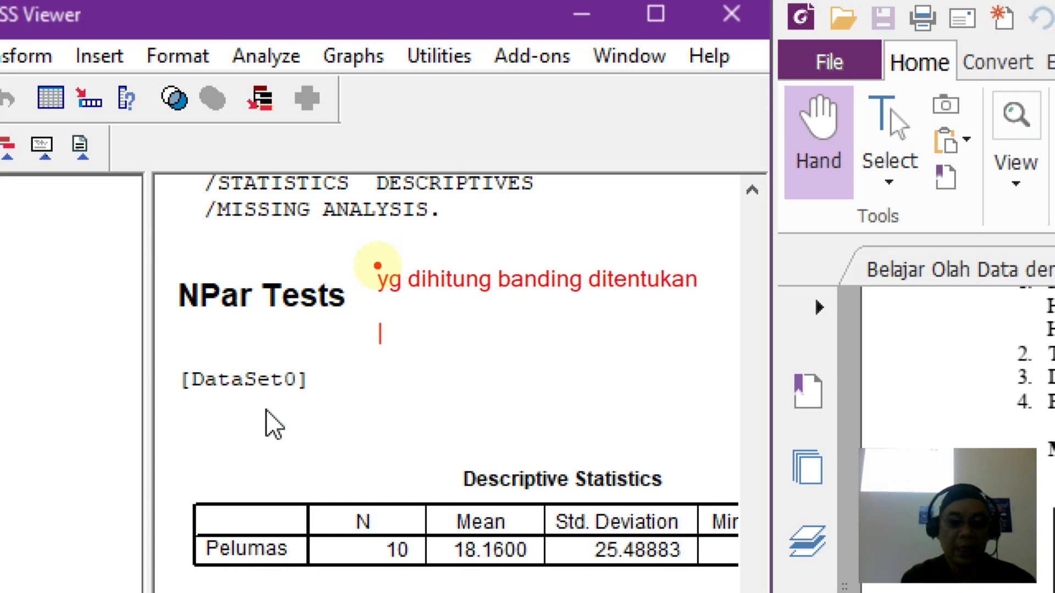
{"action": "type", "text": "1"}
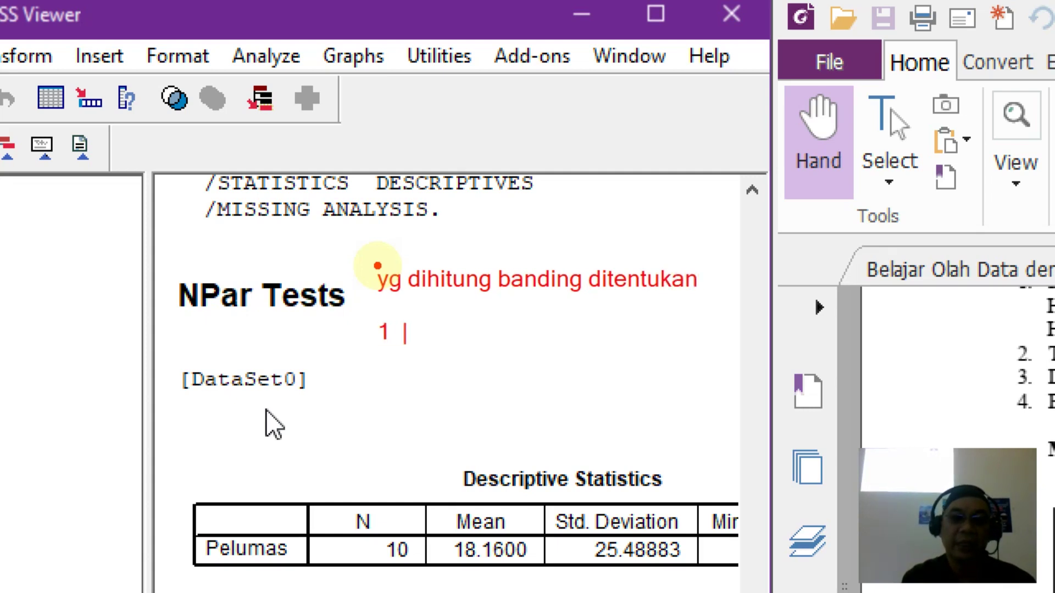
{"action": "key", "text": "BackSpace"}
{"action": "type", "text": "> "}
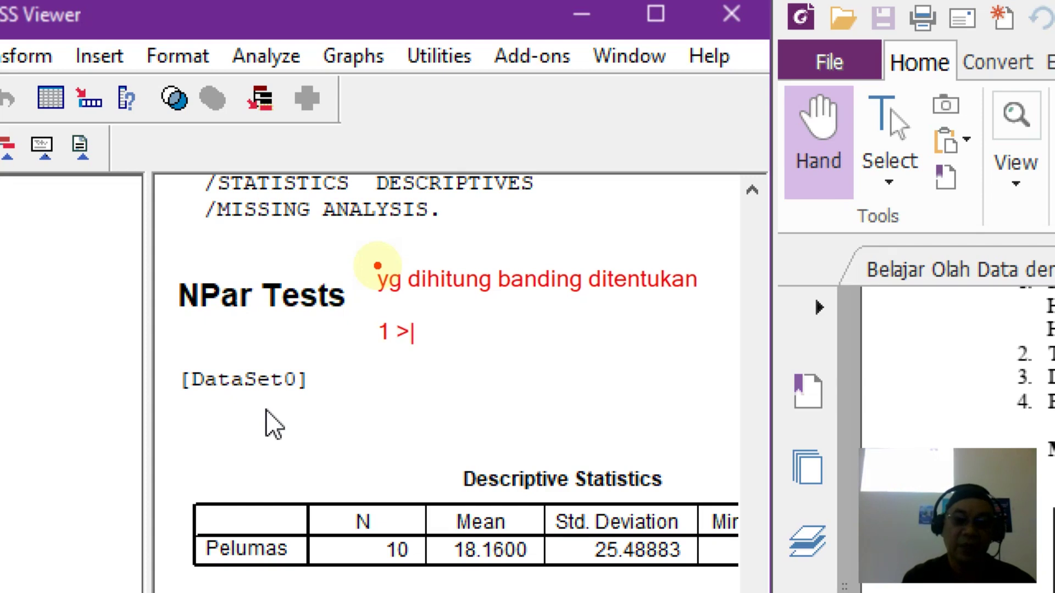
{"action": "type", "text": "0,05"}
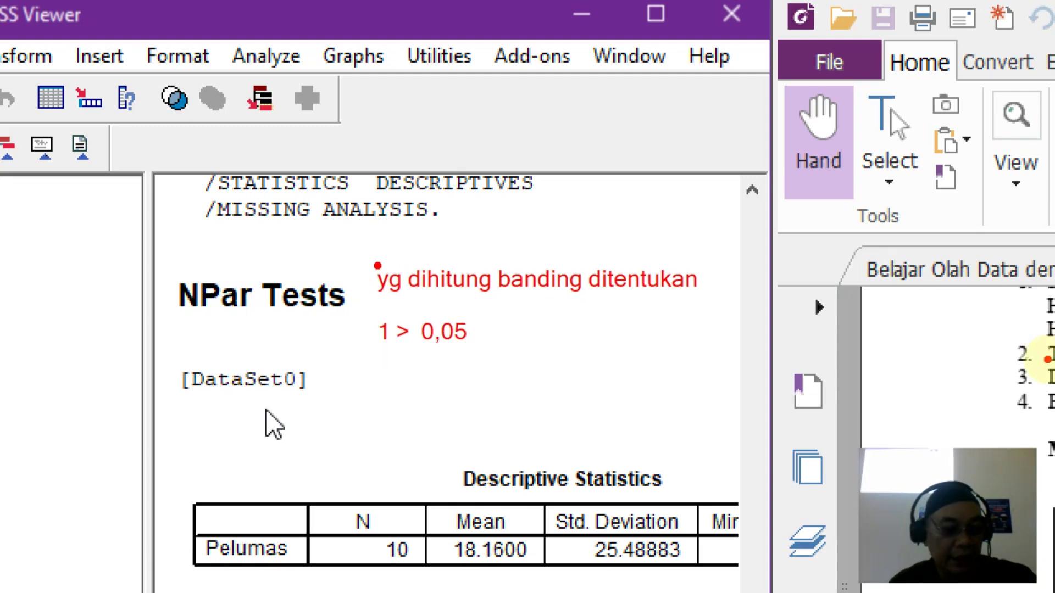
{"action": "key", "text": "Escape"}
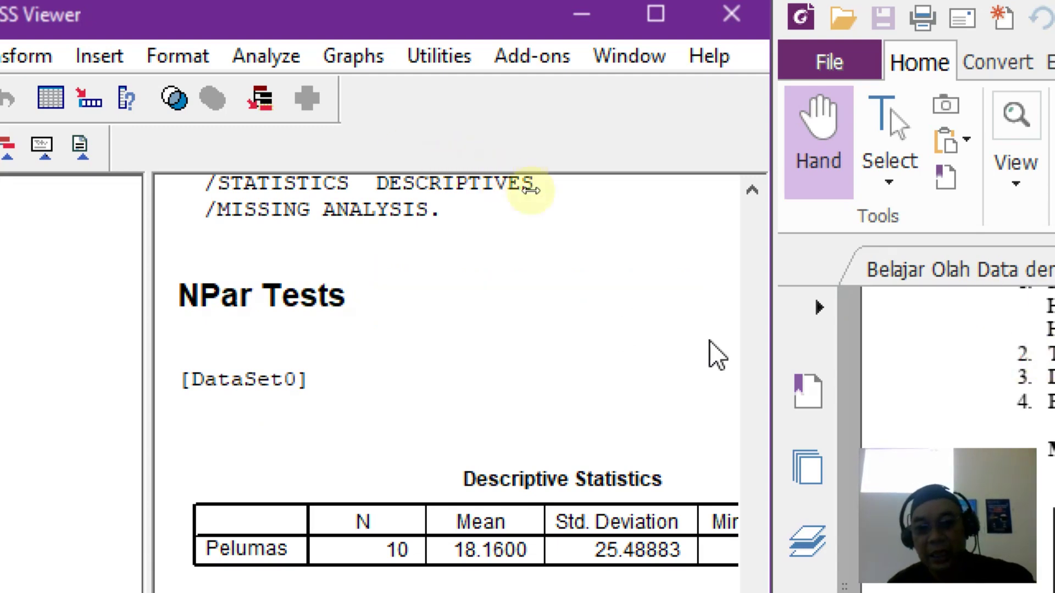
- Review the handout's median conclusion and its hypotheses, underlining the Ho statement "sampel bersifat acak"
{"action": "scroll", "coordinate": [846, 307], "scroll_direction": "down", "scroll_amount": 5}
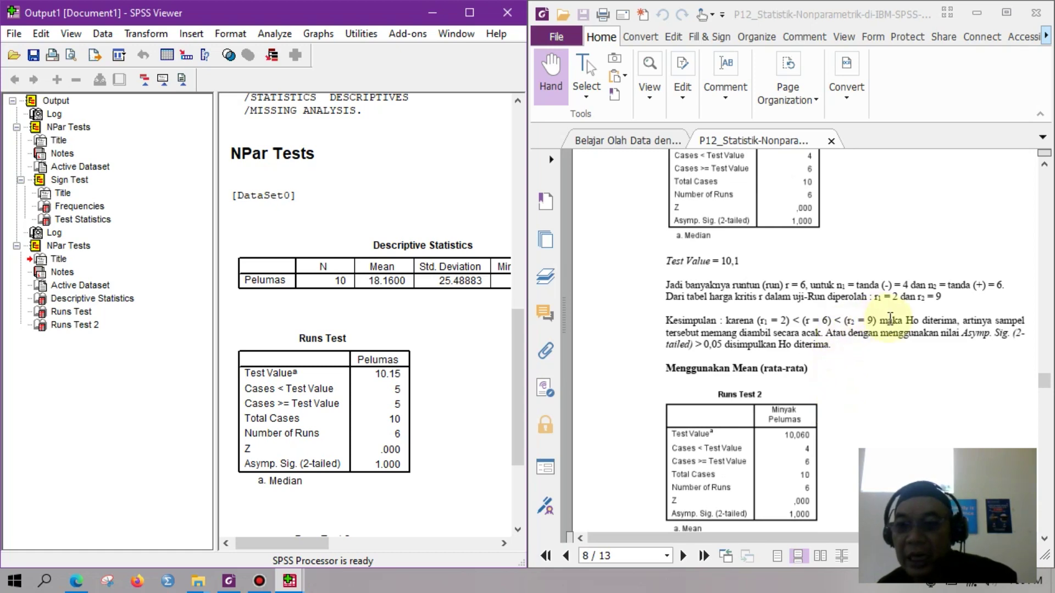
{"action": "scroll", "coordinate": [879, 316], "scroll_direction": "up", "scroll_amount": 8}
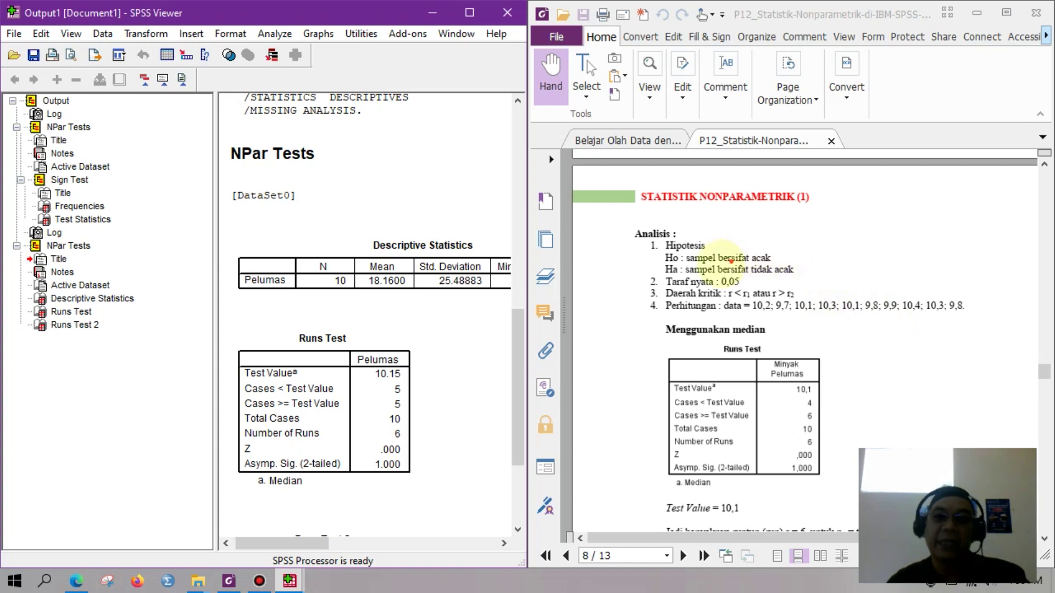
{"action": "mouse_move", "coordinate": [687, 263]}
{"action": "left_mouse_down"}
{"action": "mouse_move", "coordinate": [769, 263]}
{"action": "mouse_move", "coordinate": [679, 258]}
{"action": "left_mouse_up"}
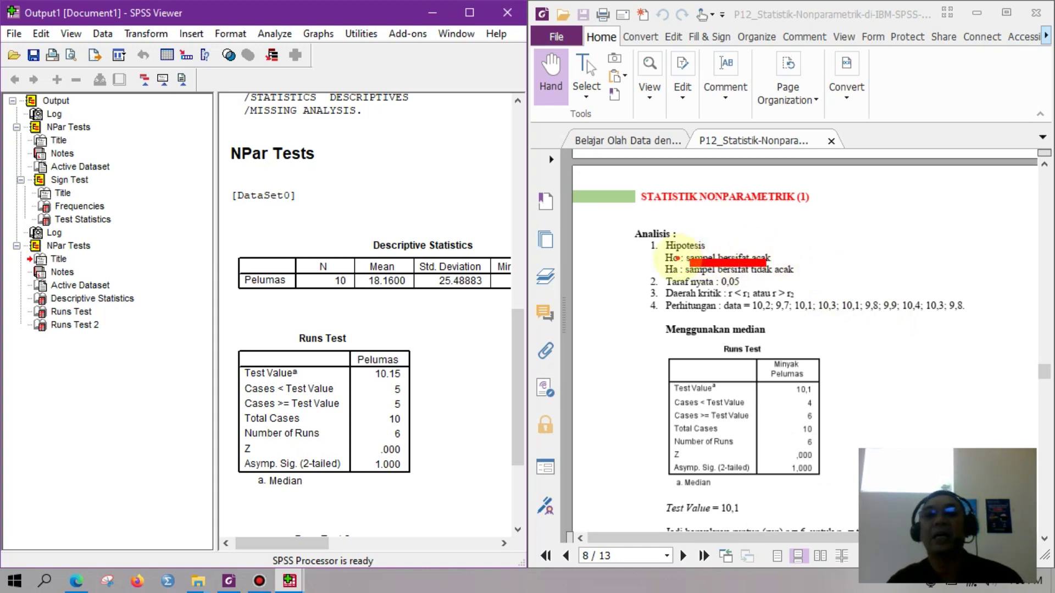